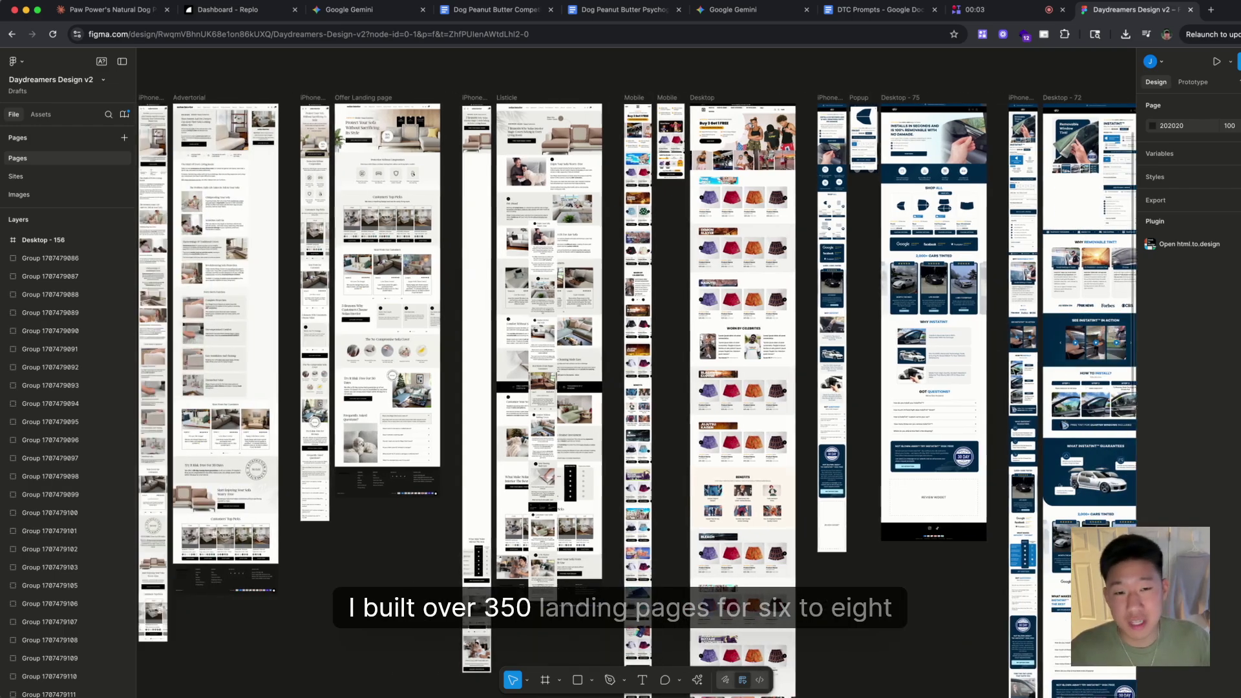
- Look across the landing page, advertorial and listicle designs on the Figma canvas
scroll(982, 375, left, 12)
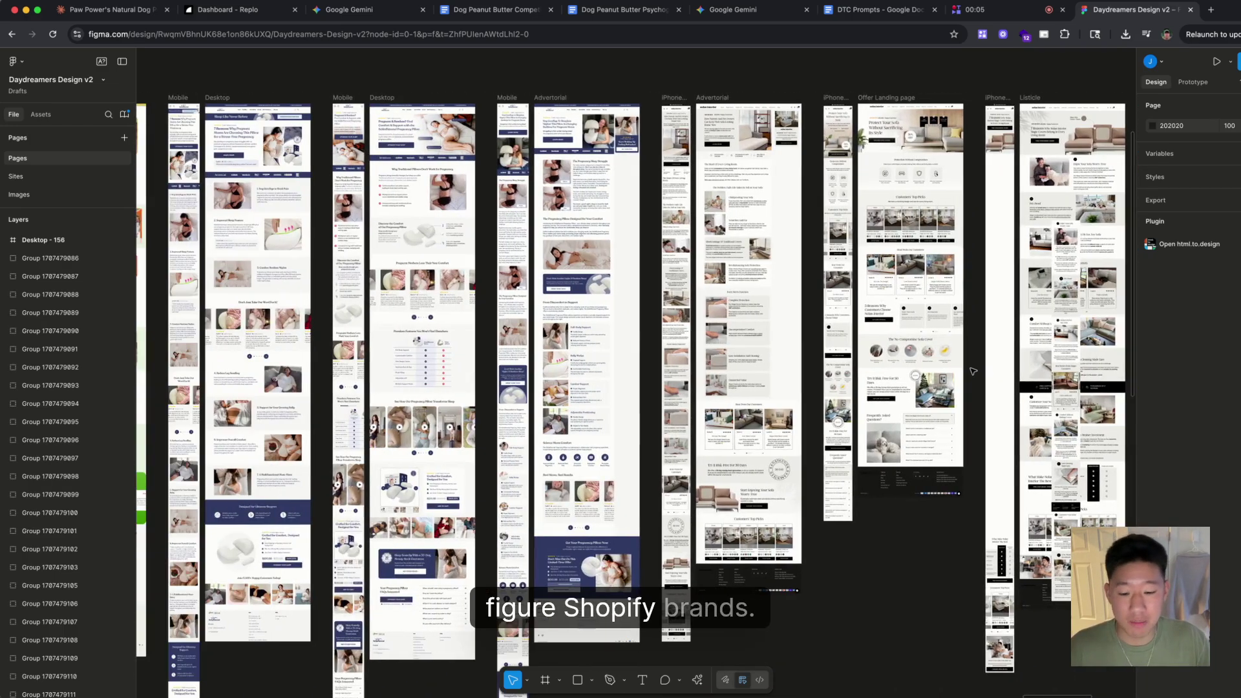
scroll(972, 370, left, 20)
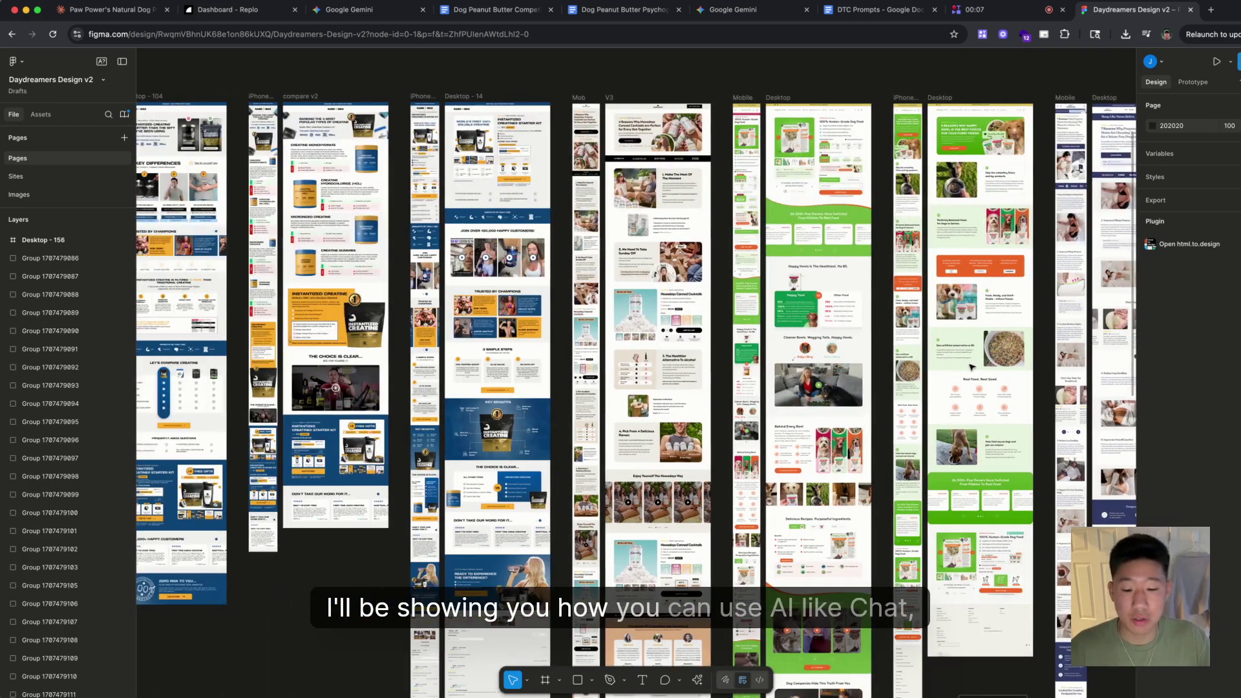
scroll(972, 365, left, 20)
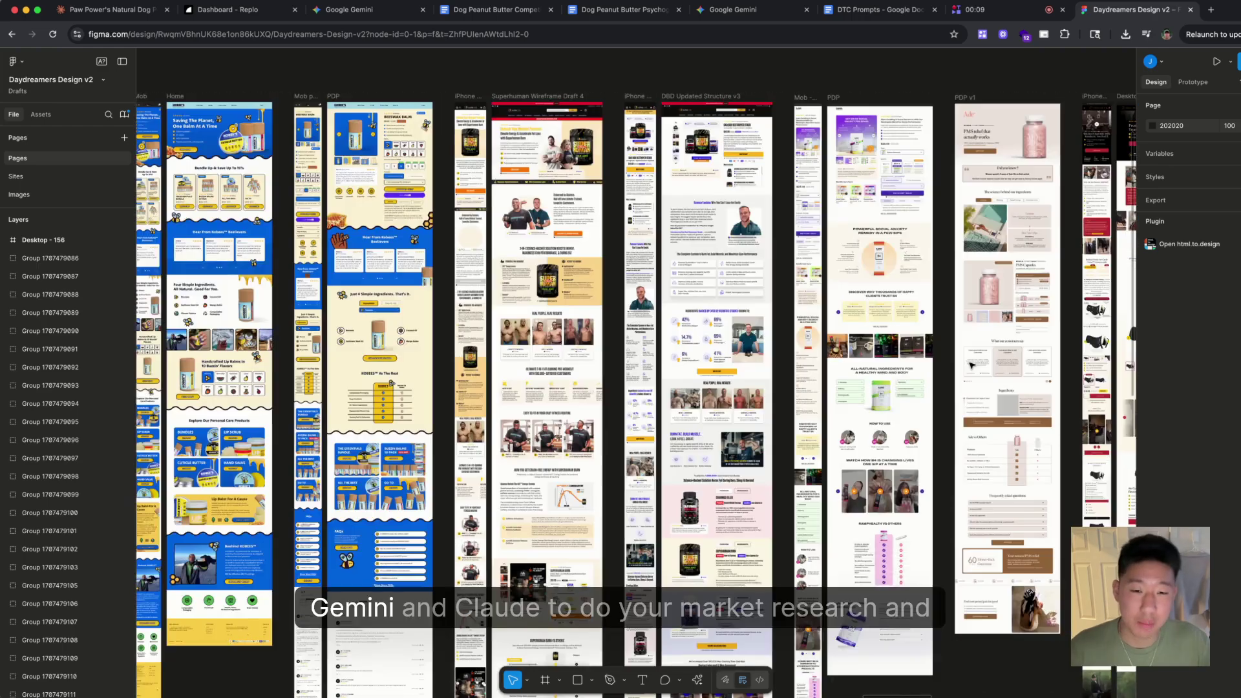
scroll(972, 366, left, 9)
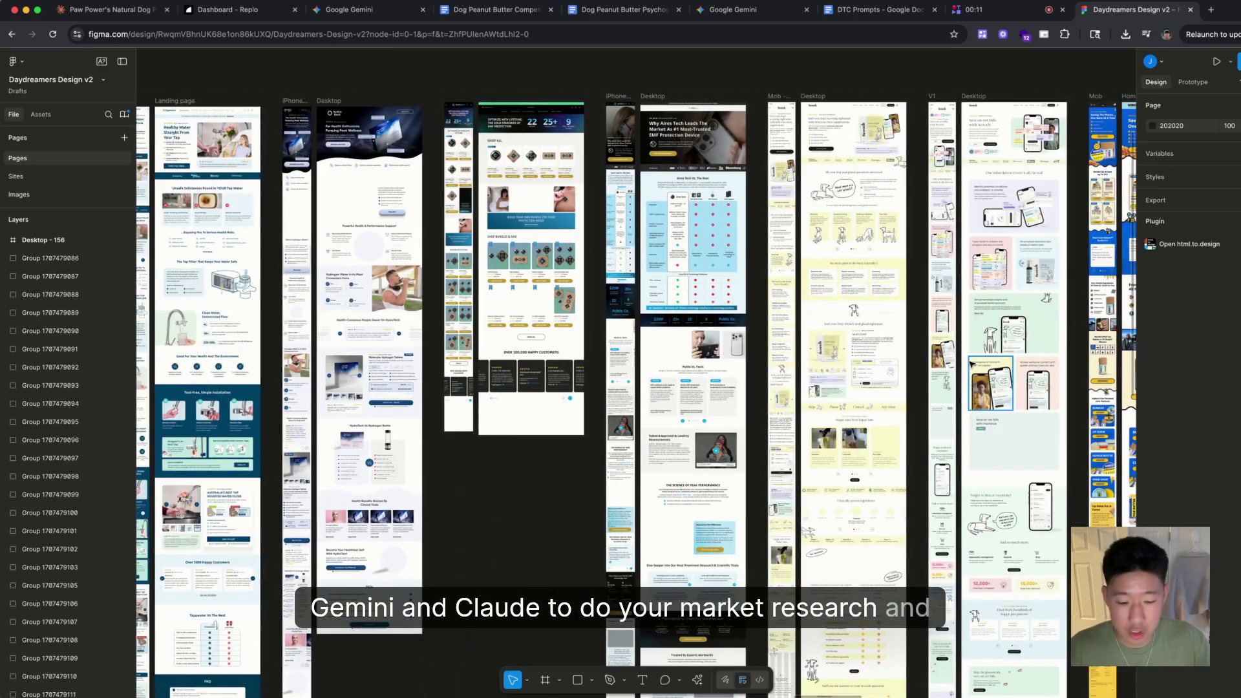
scroll(972, 365, left, 17)
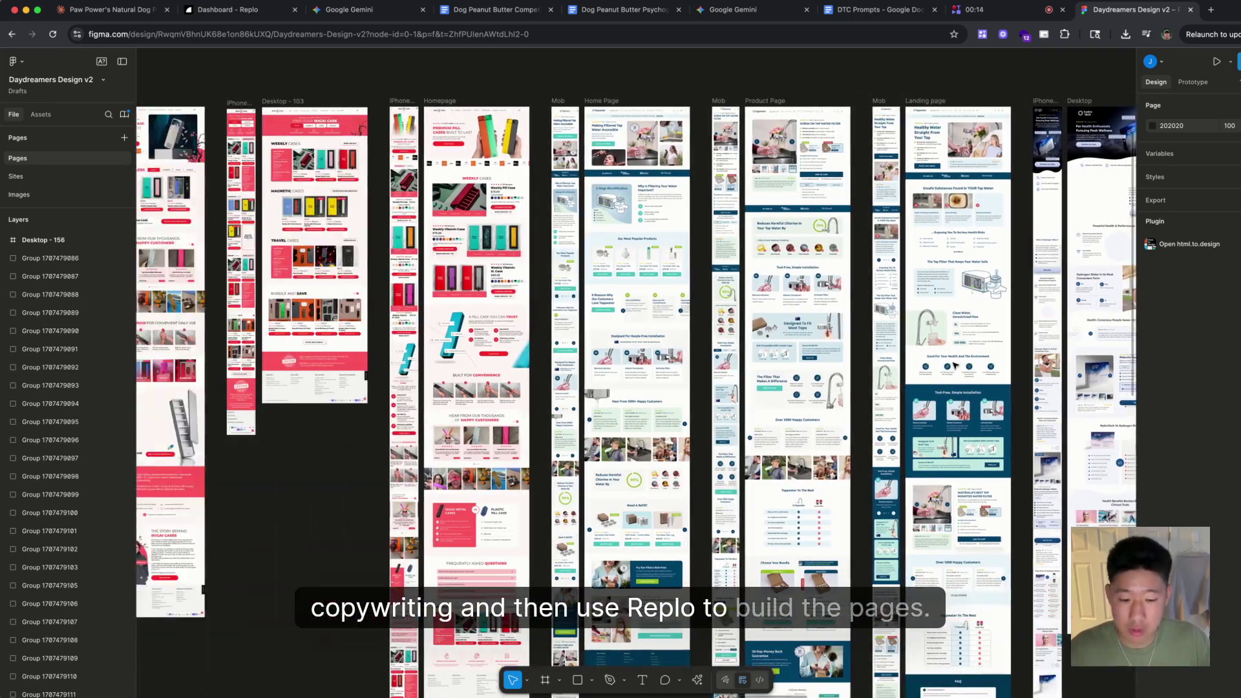
scroll(956, 365, left, 11)
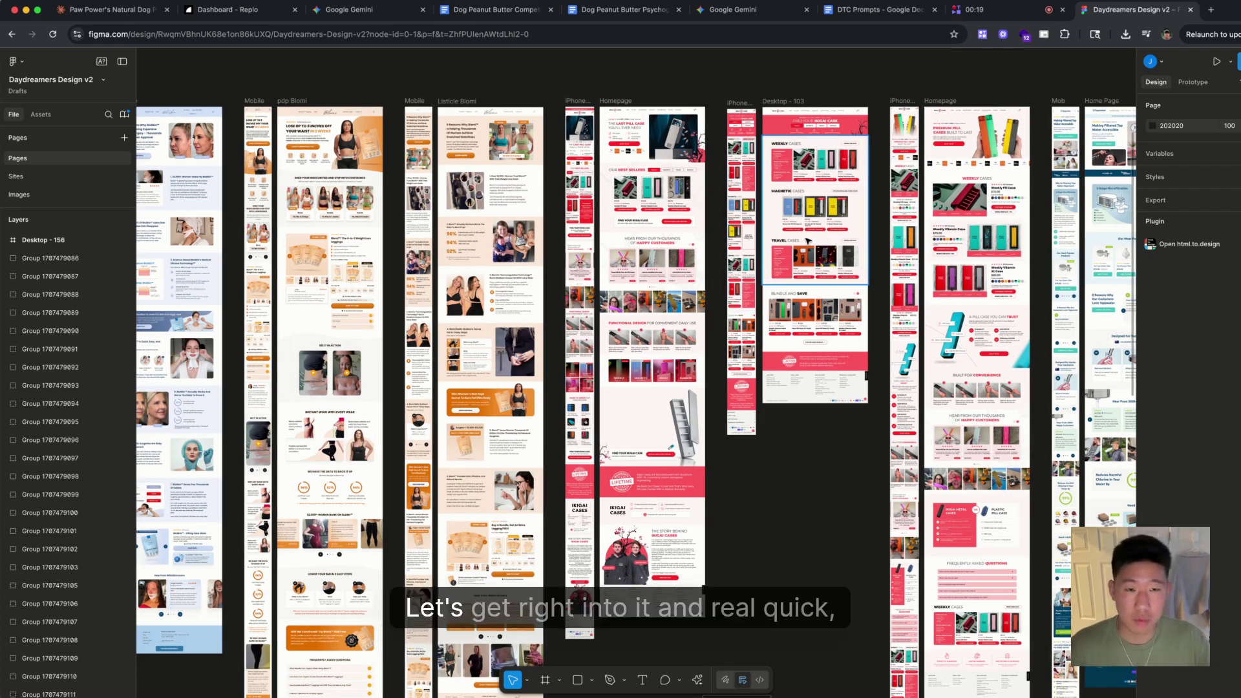
- Switch to the DTC Prompts document in Google Docs and view its How to Use instructions and Psychographic prompt
click(866, 19)
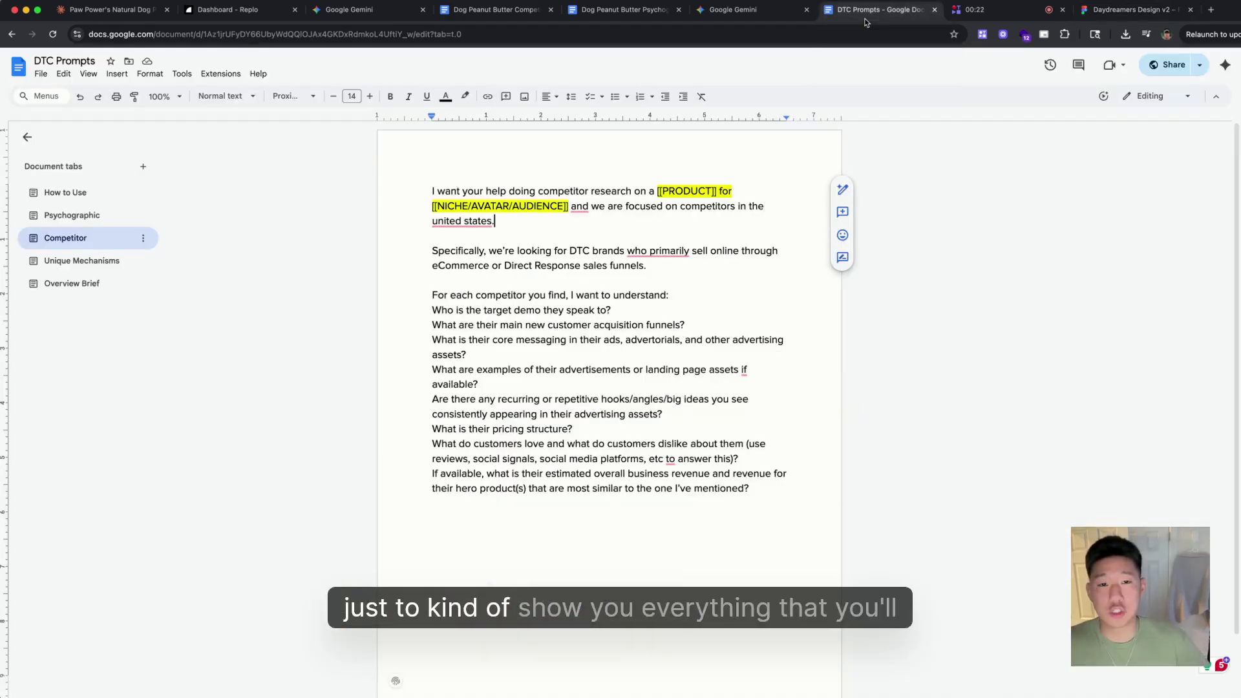
click(114, 217)
click(104, 199)
click(97, 214)
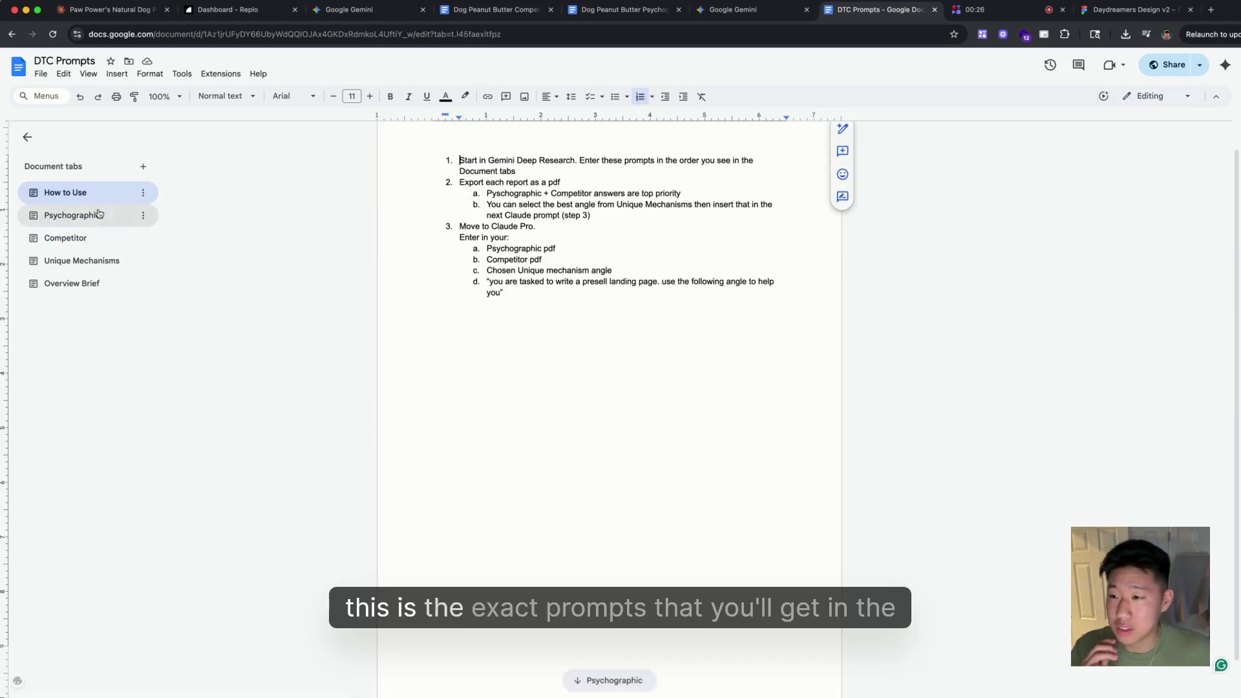
scroll(442, 325, up, 5)
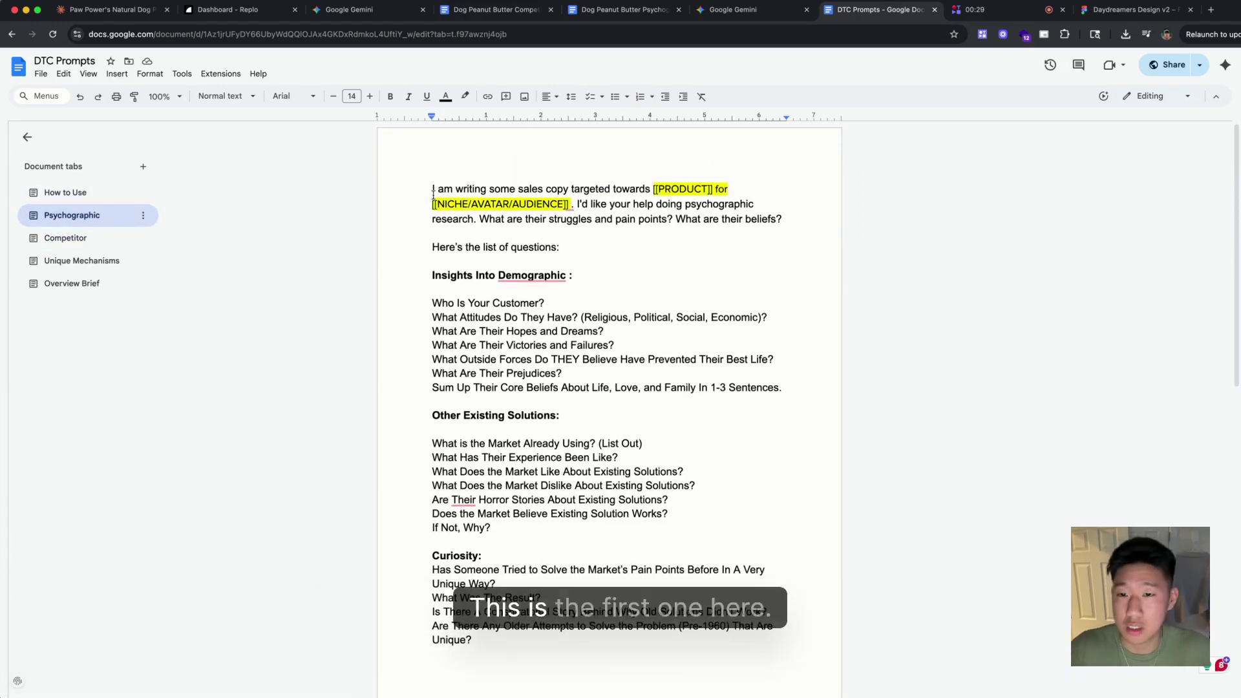
- Expand the psychographic research prompt in the Gemini chat and compare it with the product and audience placeholders in DTC Prompts
key(ctrl+shift+Tab)
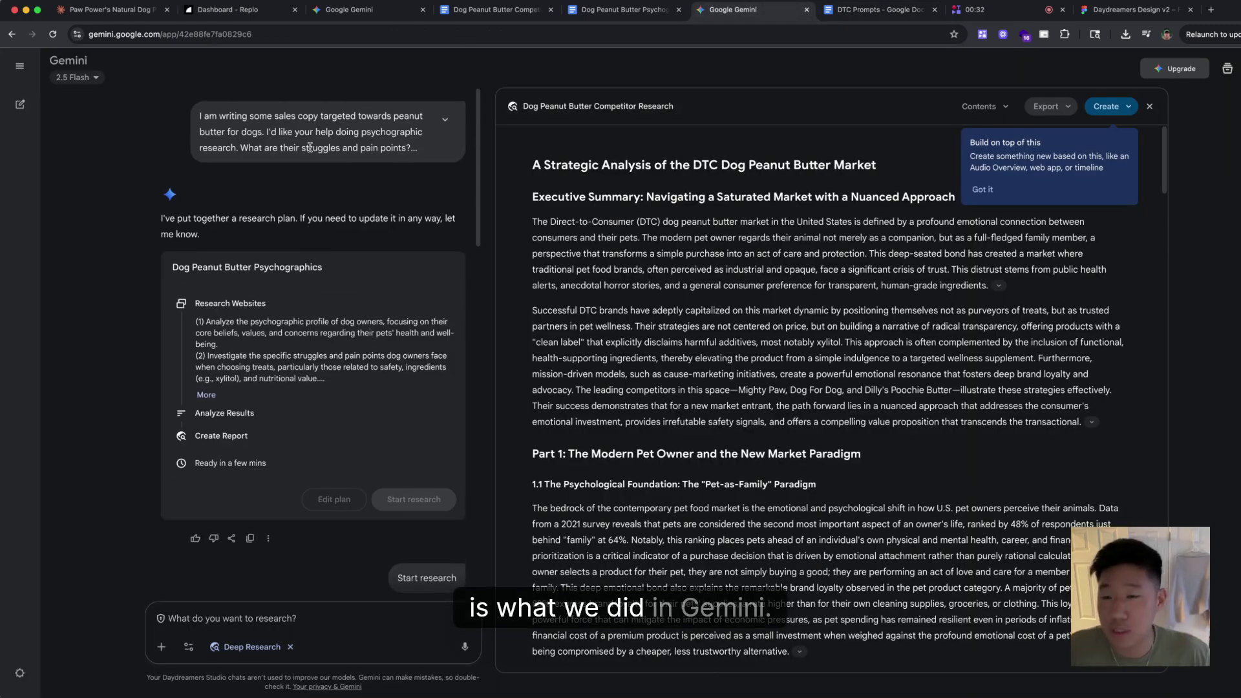
click(996, 190)
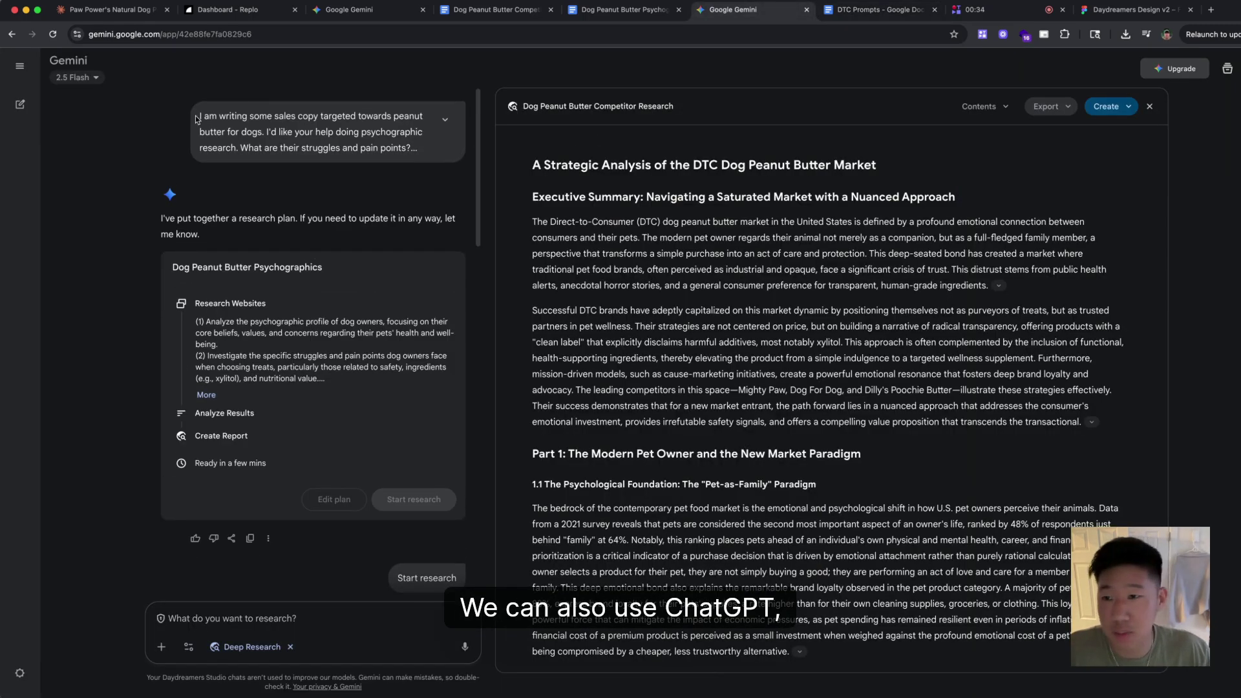
click(445, 119)
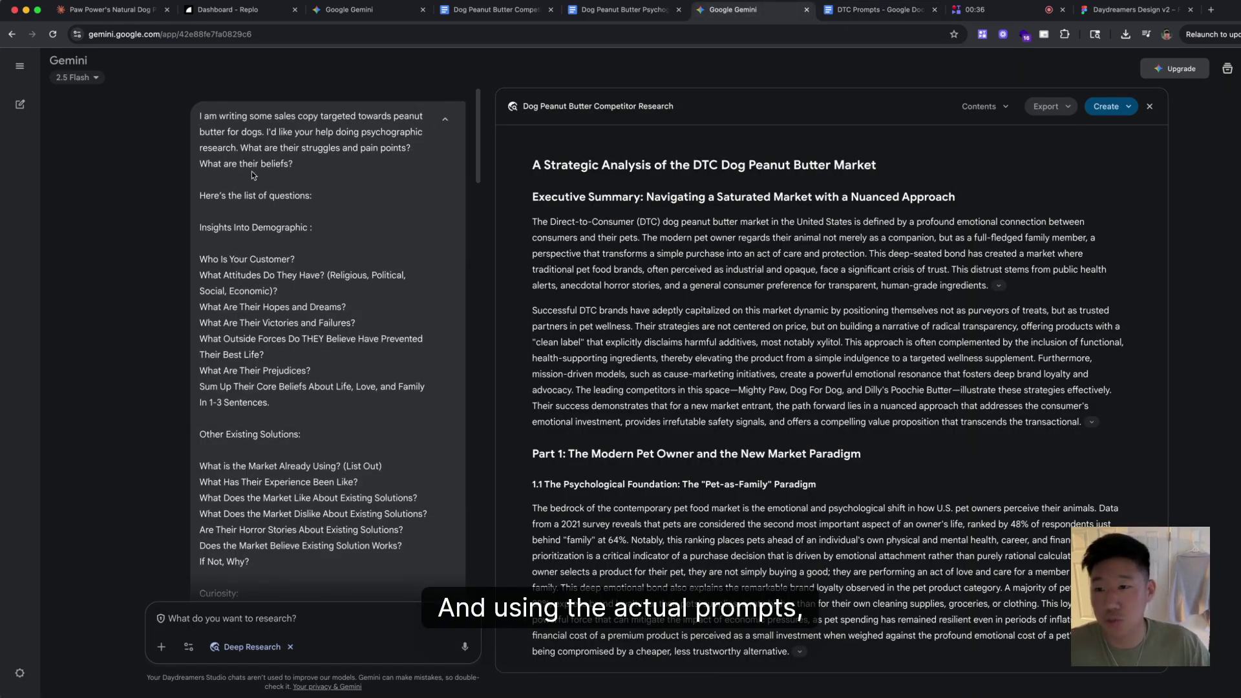
key(ctrl+Tab)
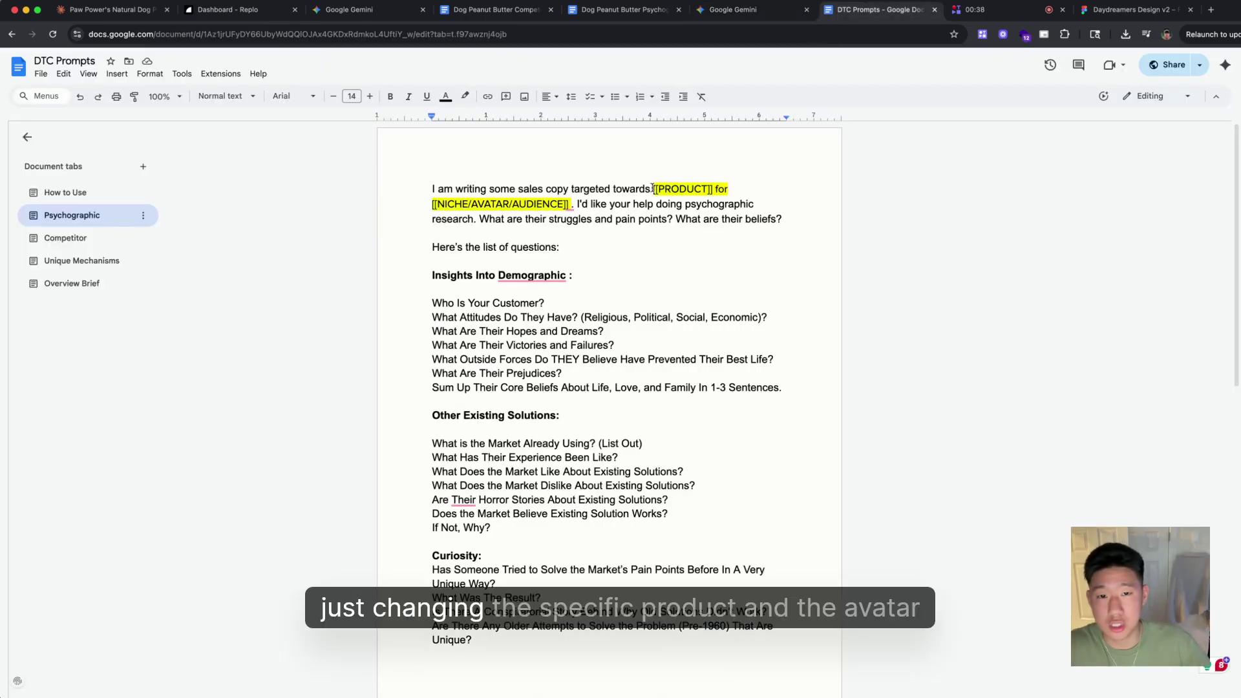
drag(653, 188, 586, 207)
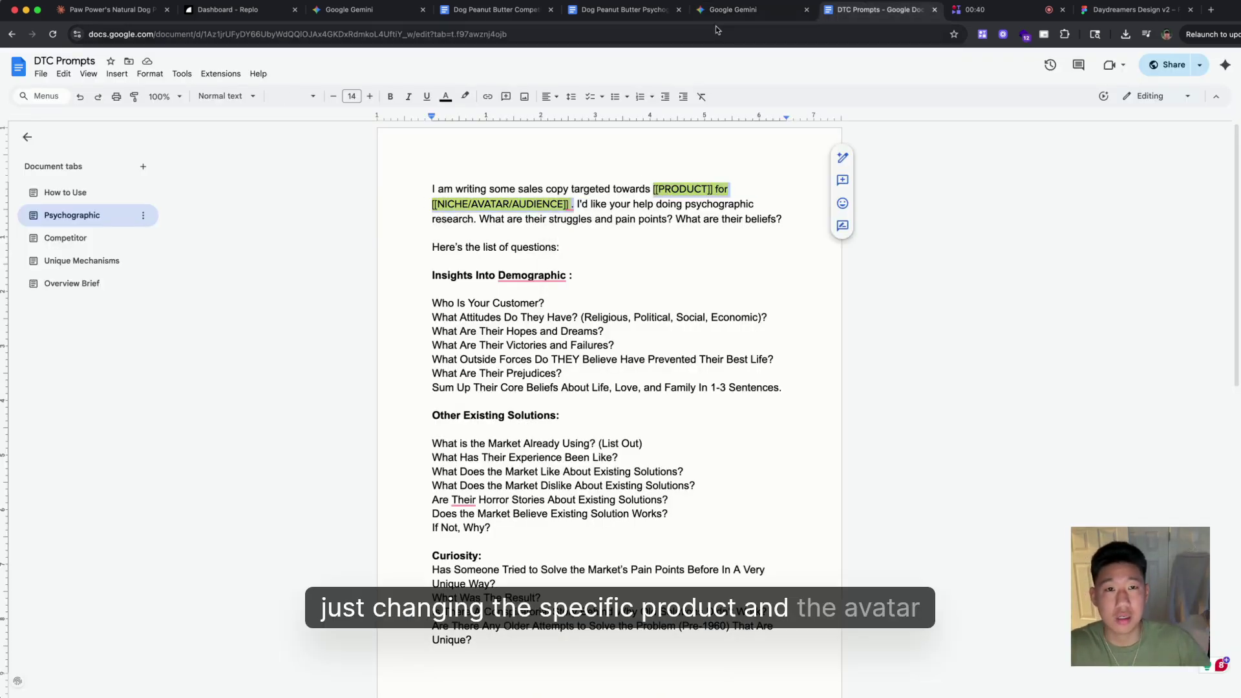
key(ctrl+shift+Tab)
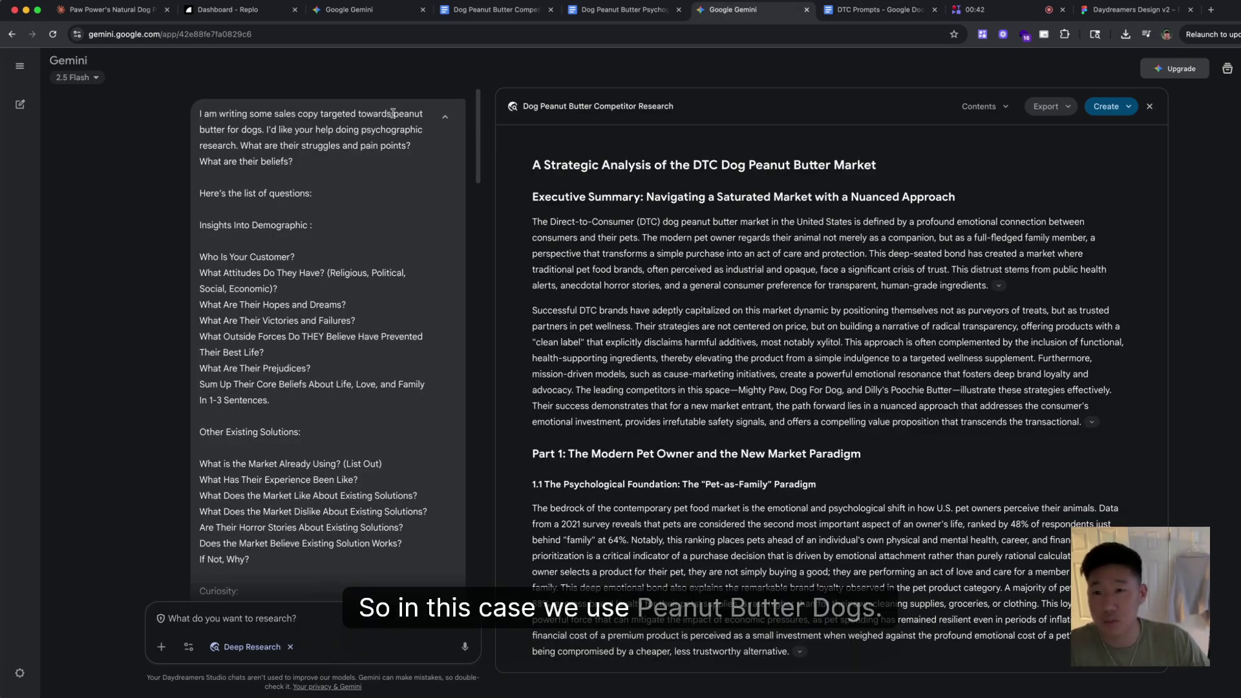
- Switch to the exported Dog Peanut Butter Competitor Research document in Google Docs to view the report
key(ctrl+shift+Tab)
key(ctrl+shift+Tab)
key(ctrl+Tab)
click(478, 12)
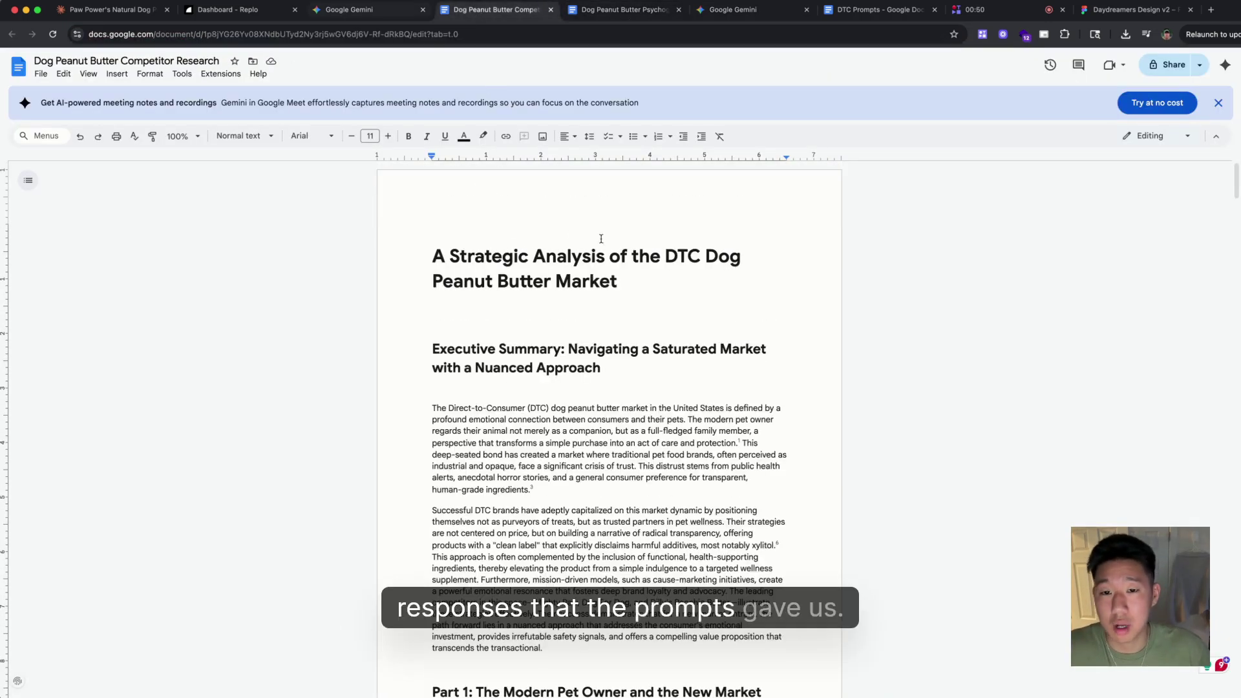
- Switch to Replo and browse its page templates filtered to the Advertorial type
click(349, 12)
key(ctrl+shift+Tab)
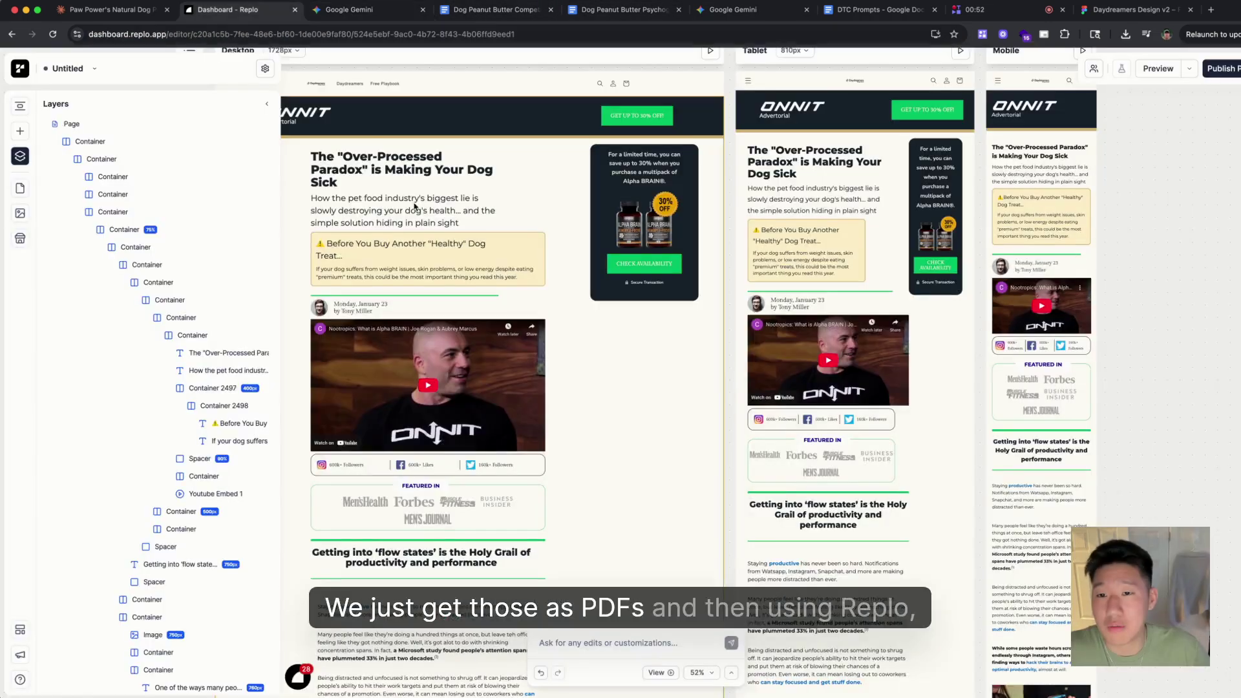
double_click(606, 204)
click(20, 630)
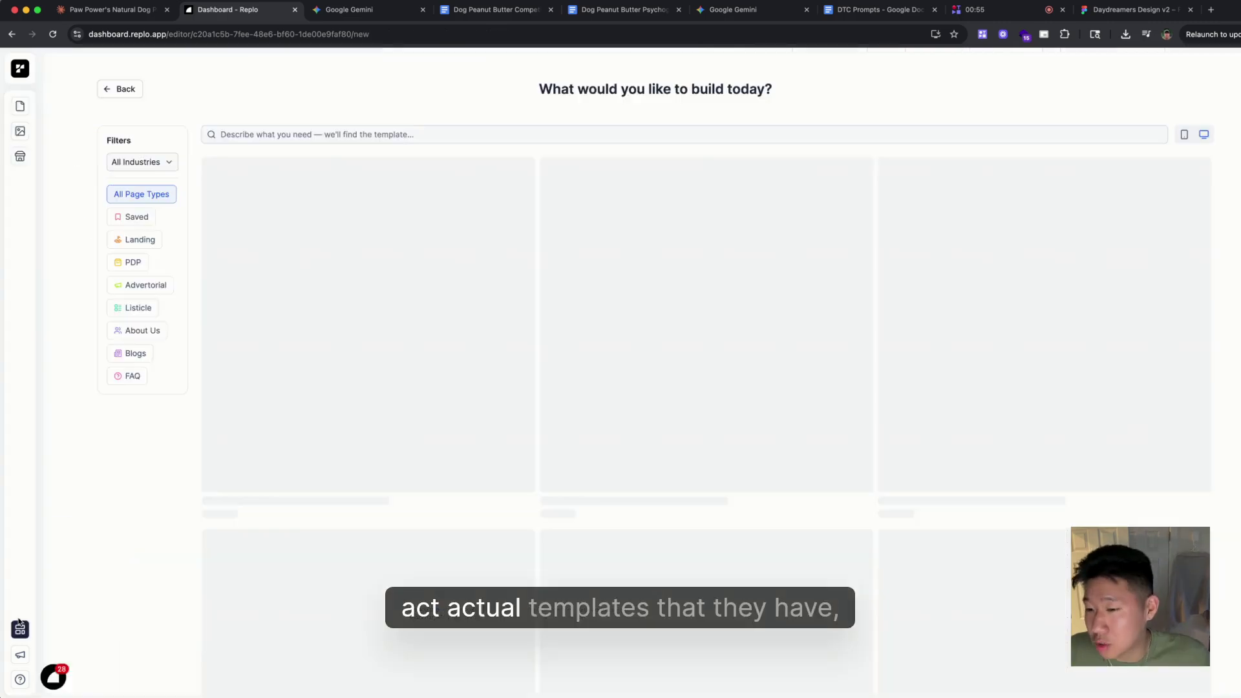
click(143, 285)
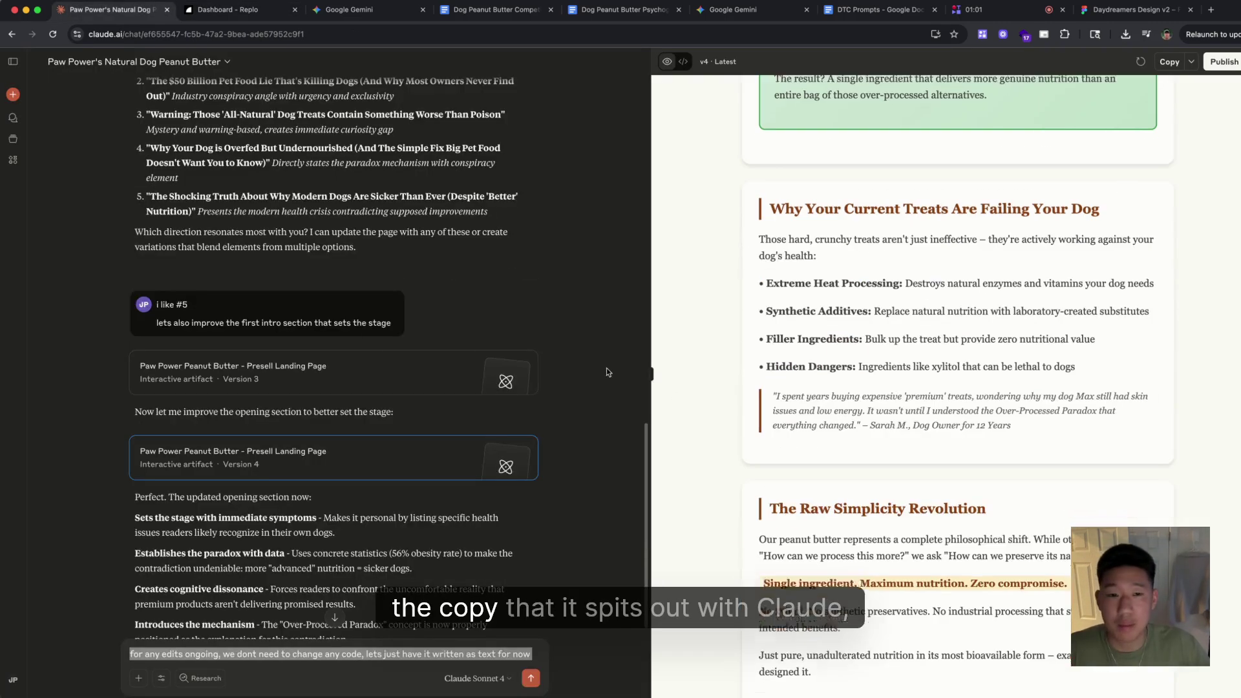
scroll(429, 262, up, 10)
scroll(831, 177, up, 10)
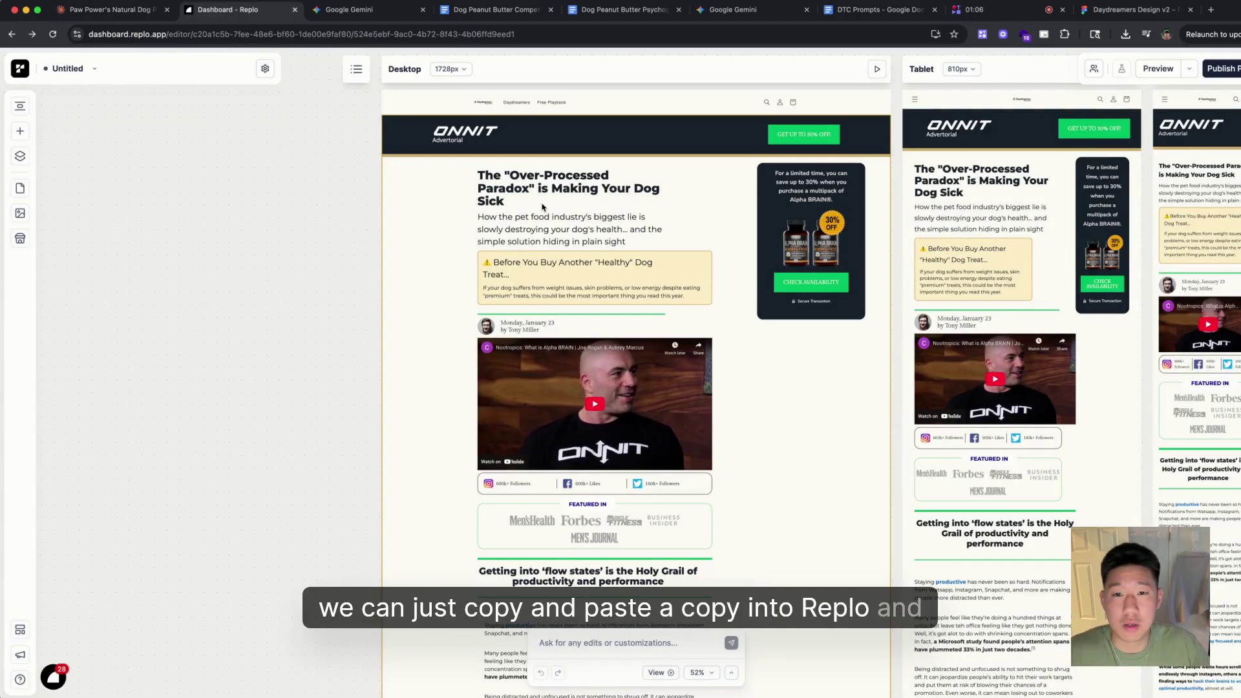
- Select the headline of the Onnit-based advertorial page in the Replo editor and look over the content below it
click(543, 207)
scroll(542, 309, down, 2)
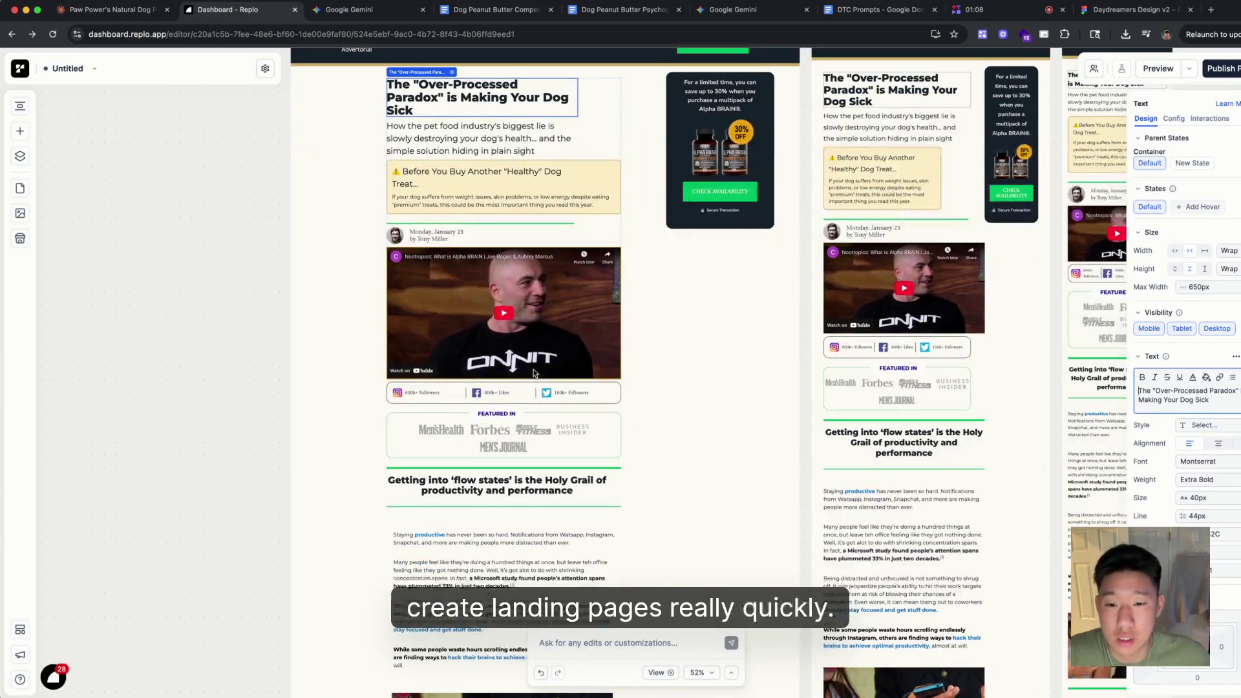
click(543, 309)
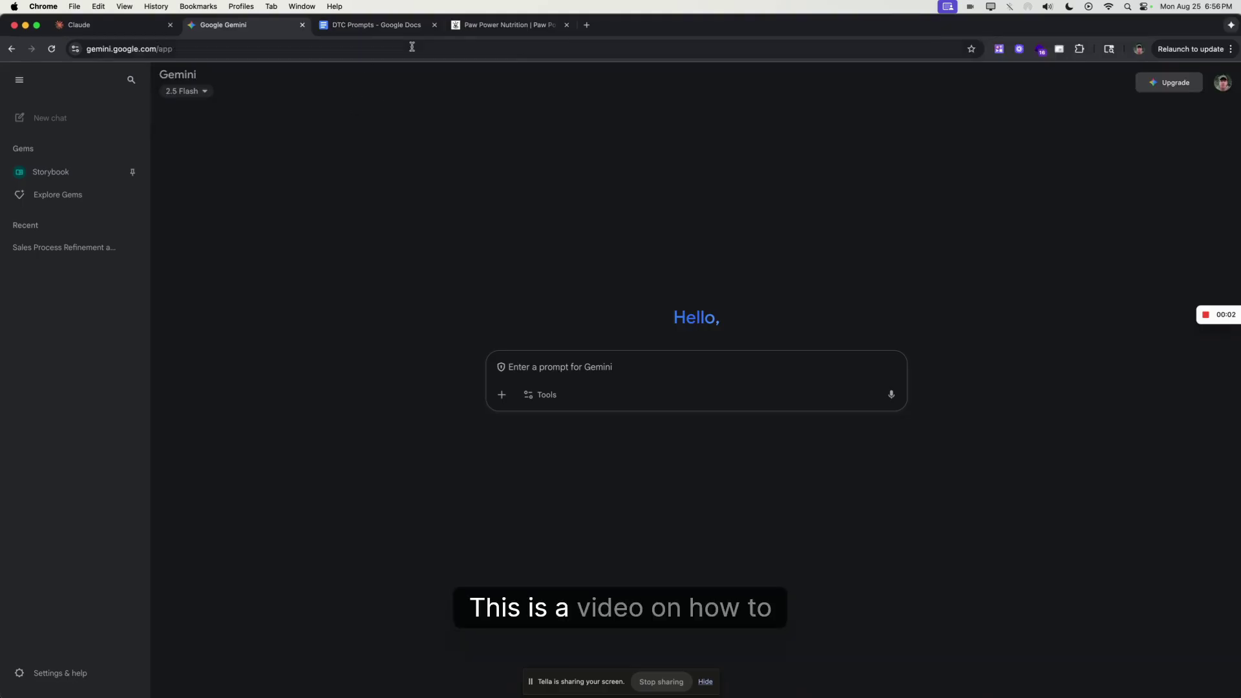
- Look through the Paw Power Nutrition homepage, the DTC Prompts document, and the empty Gemini and Claude chats
click(465, 29)
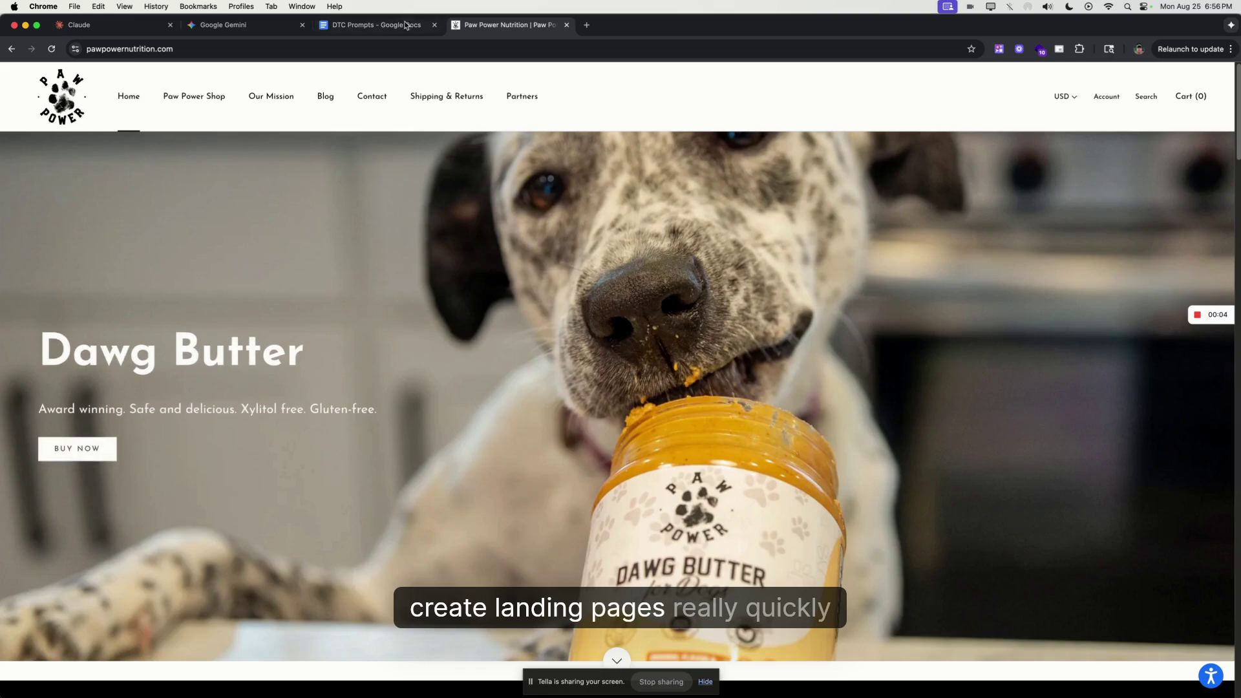
click(405, 24)
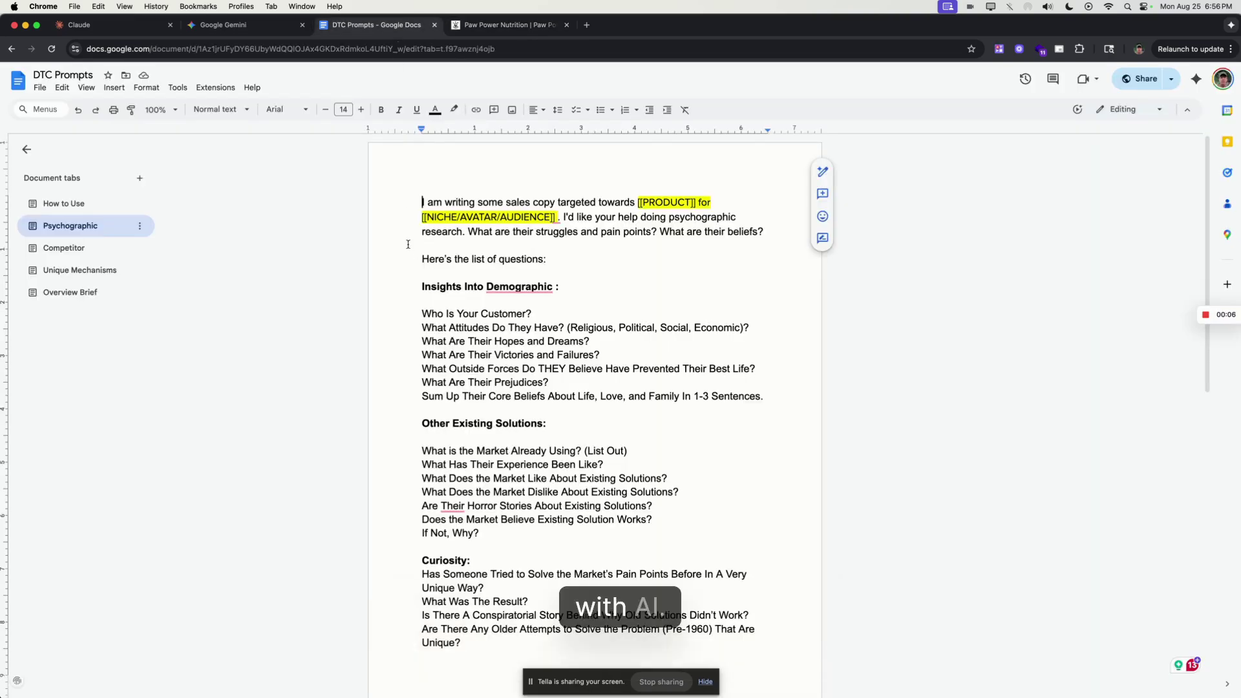
click(220, 26)
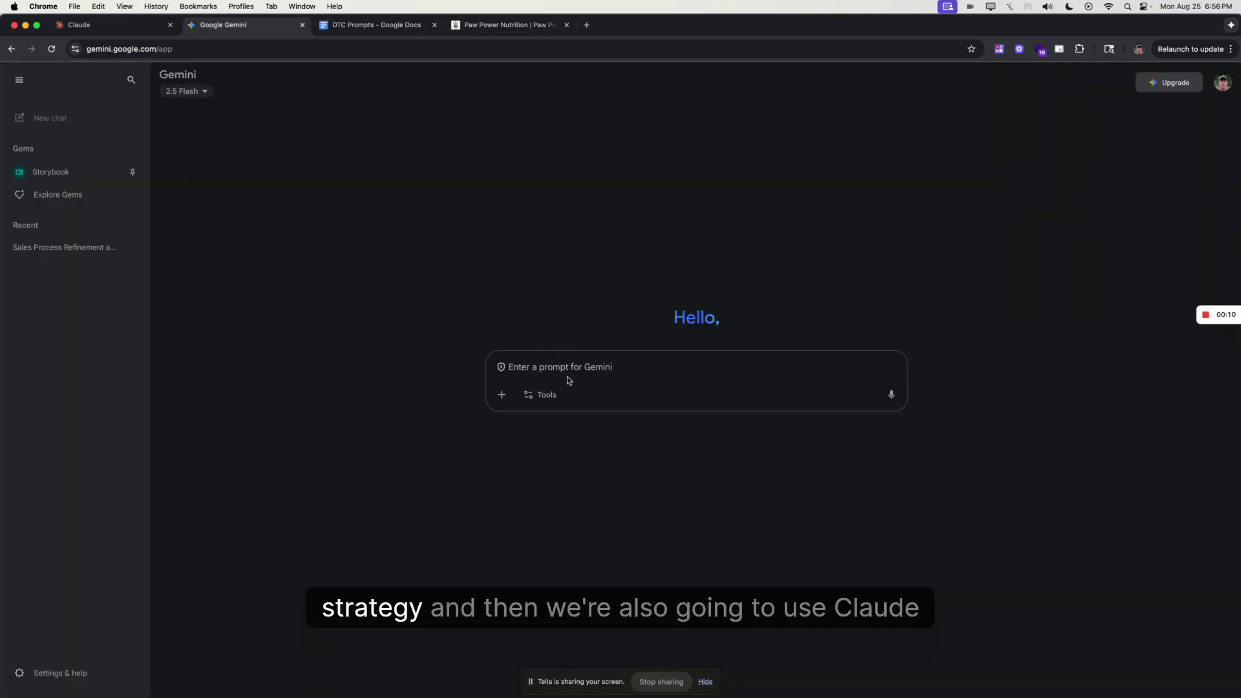
click(103, 24)
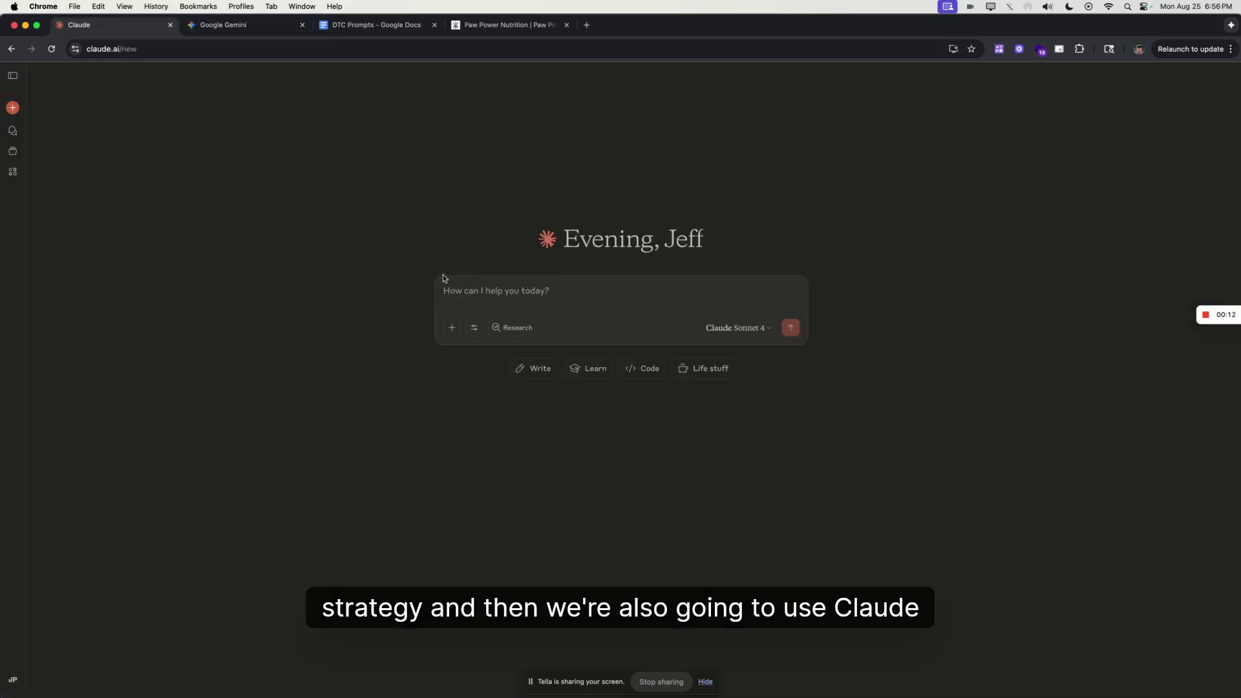
click(518, 27)
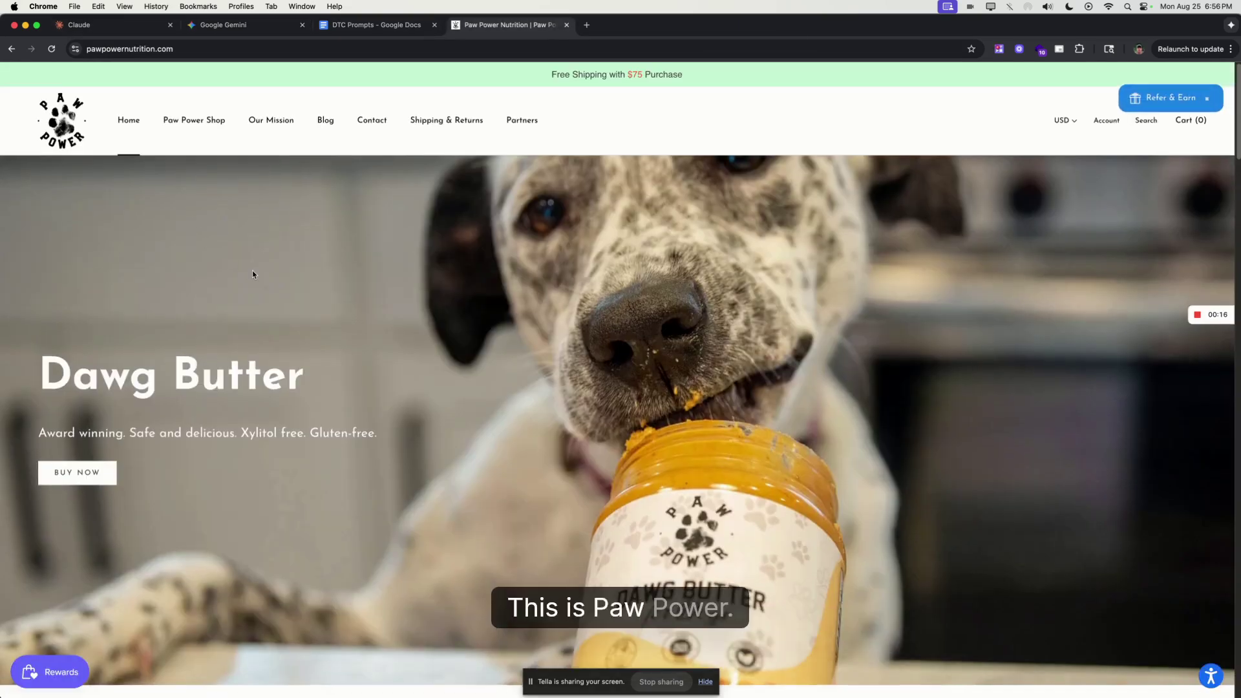
scroll(622, 421, down, 5)
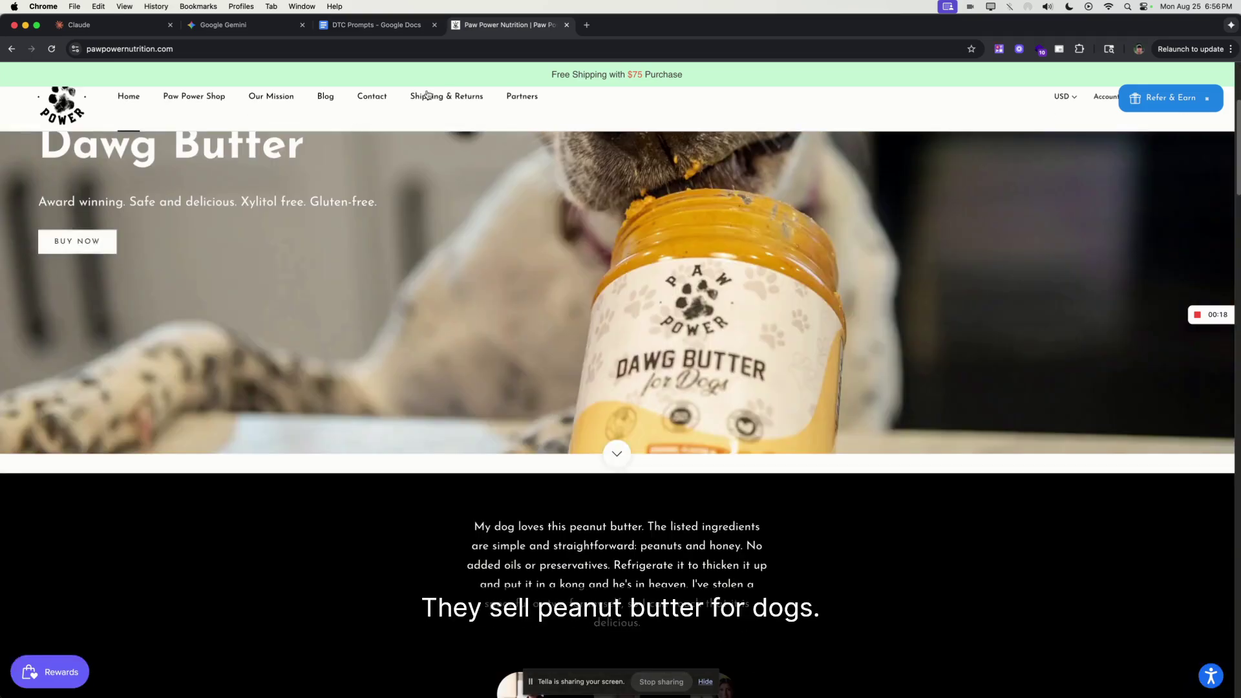
- Copy the entire Psychographic prompt from the DTC Prompts document
click(386, 25)
key(super+a)
scroll(494, 243, down, 10)
scroll(494, 243, up, 10)
- Paste the psychographic prompt into a new Gemini chat and enable Deep Research
click(265, 30)
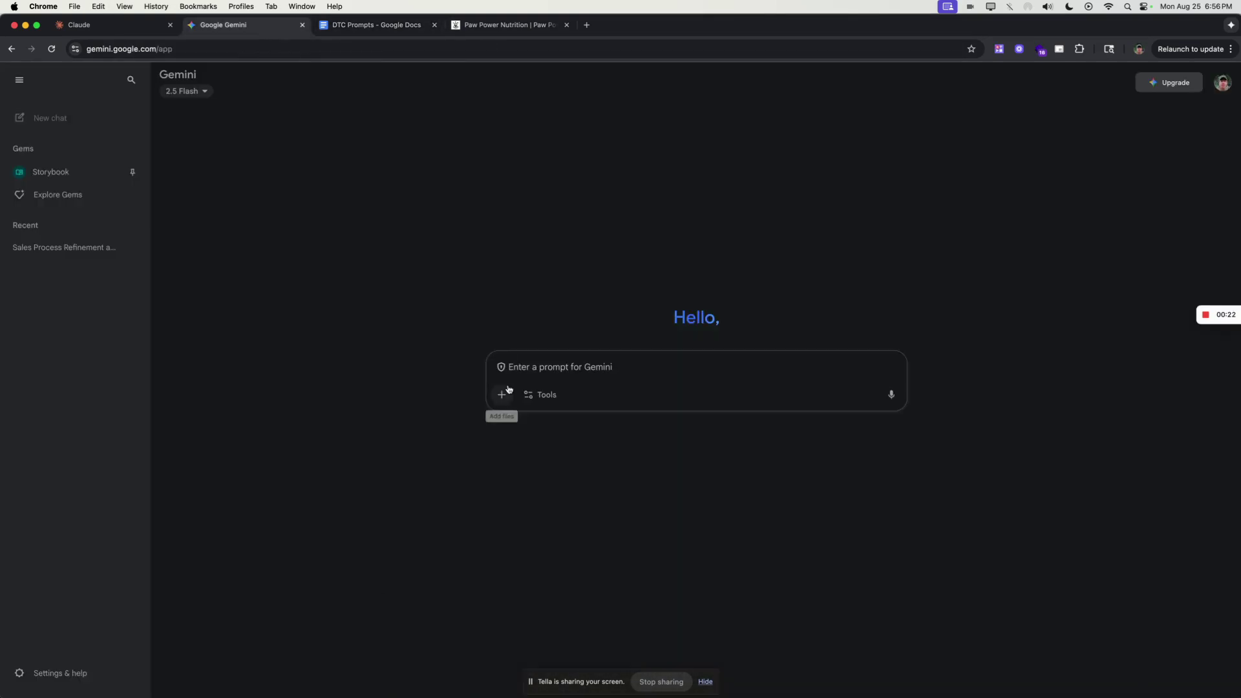
click(546, 387)
key(super+v)
click(547, 432)
click(569, 463)
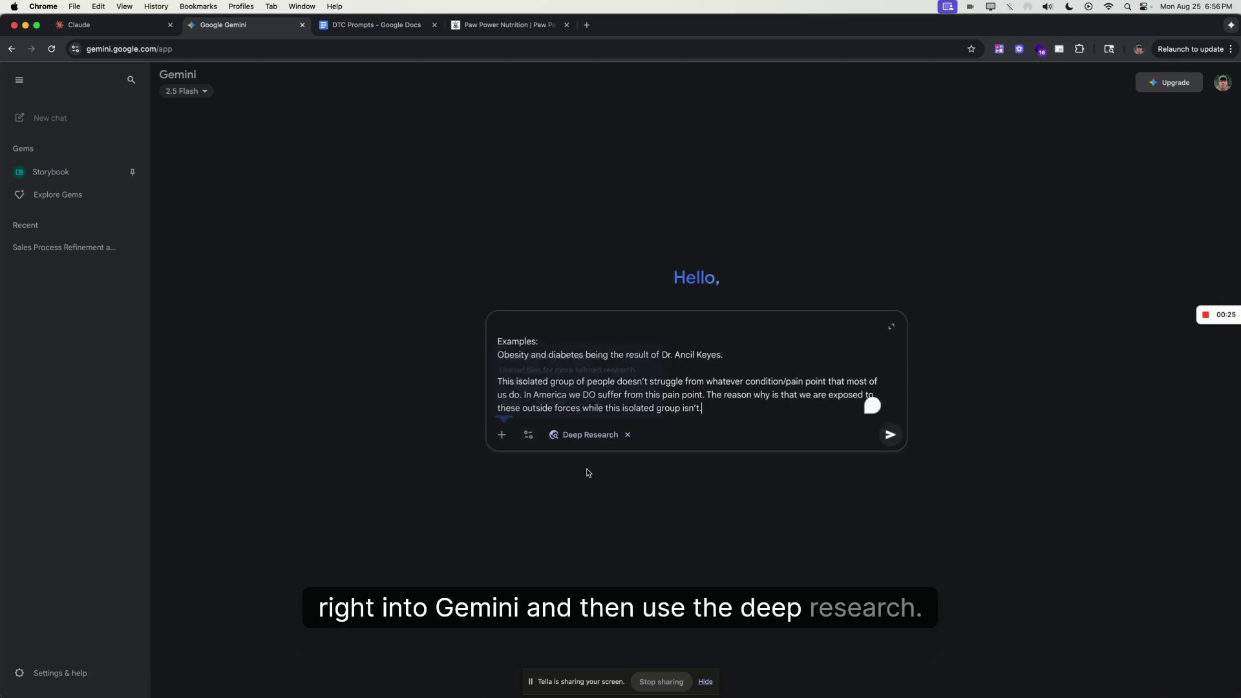
- Replace the product and niche placeholders in the prompt with "peanut butter for dogs" and submit it
click(725, 412)
scroll(699, 391, up, 10)
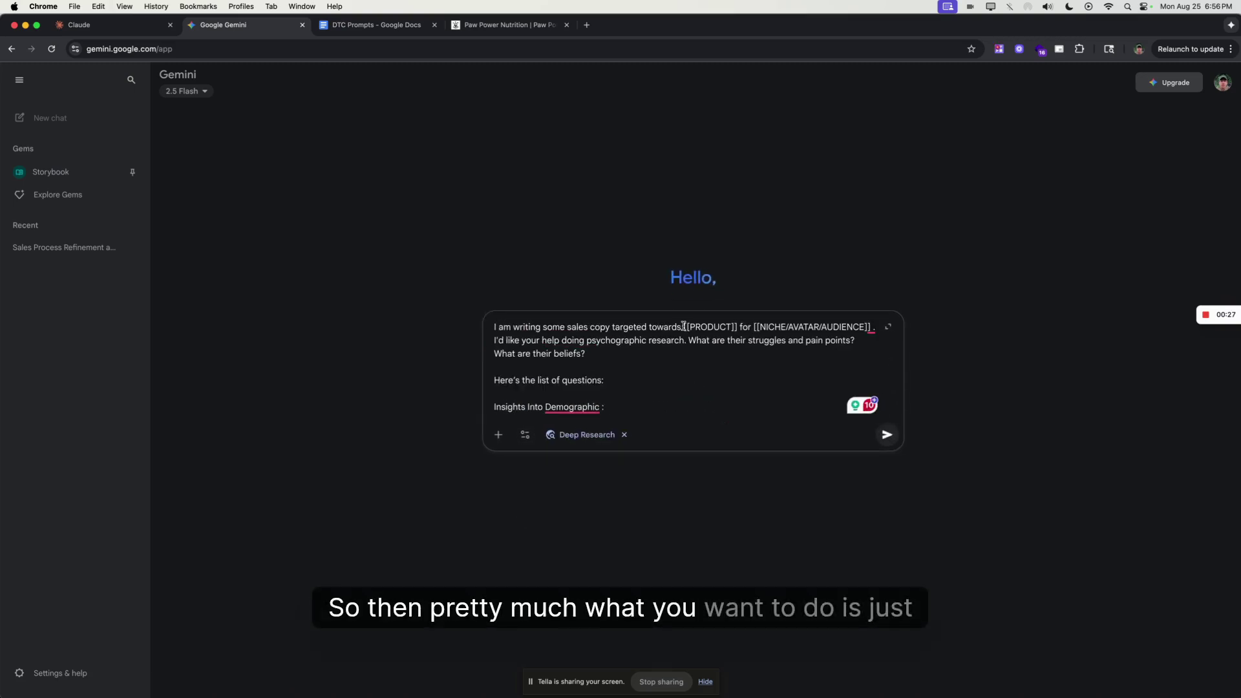
drag(684, 327, 875, 327)
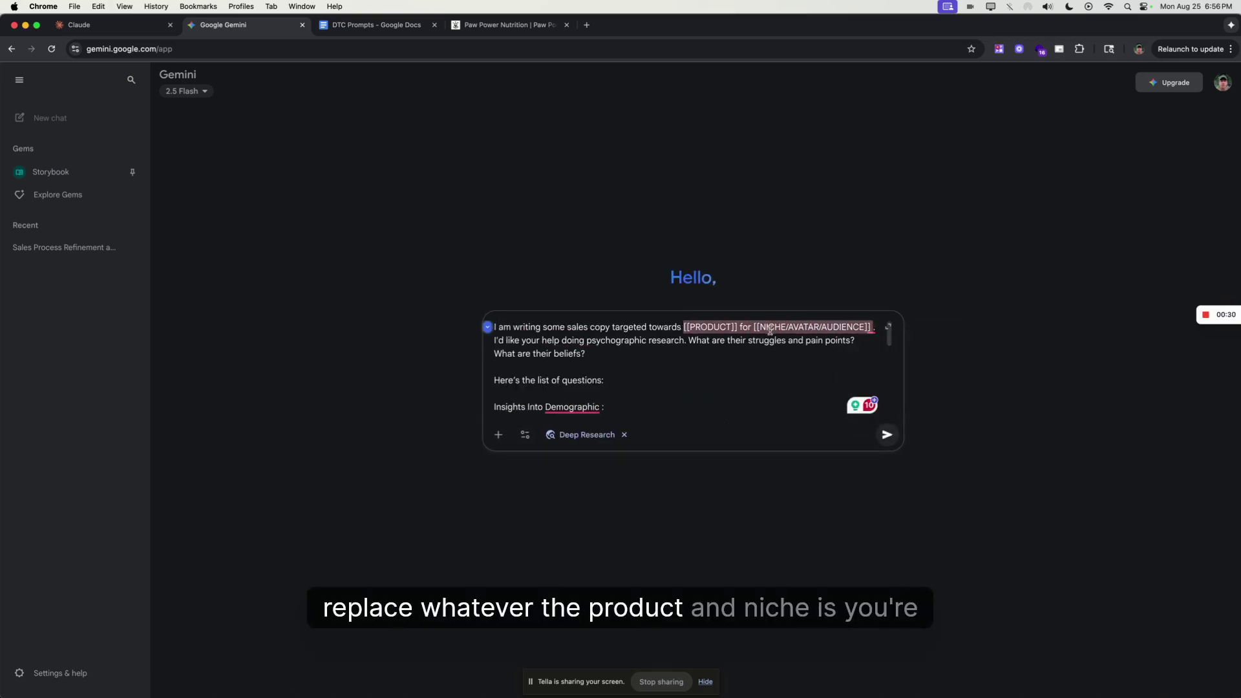
text(pe)
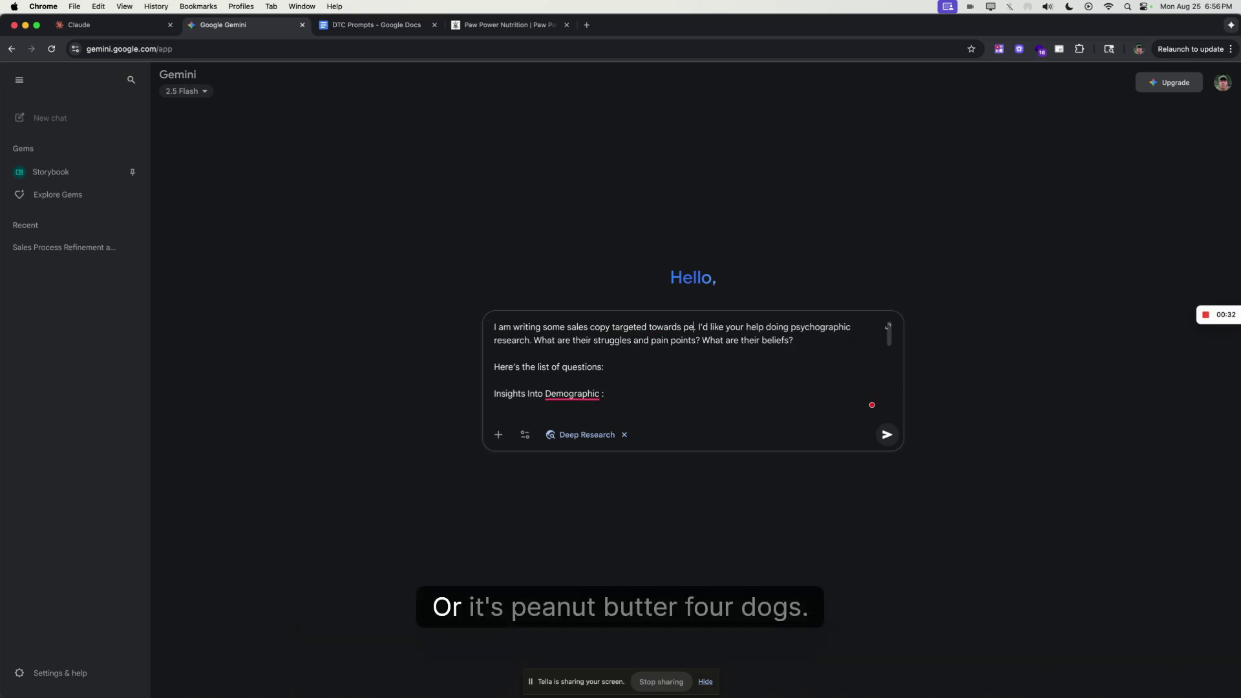
text(anut butter for dogs)
key(Return)
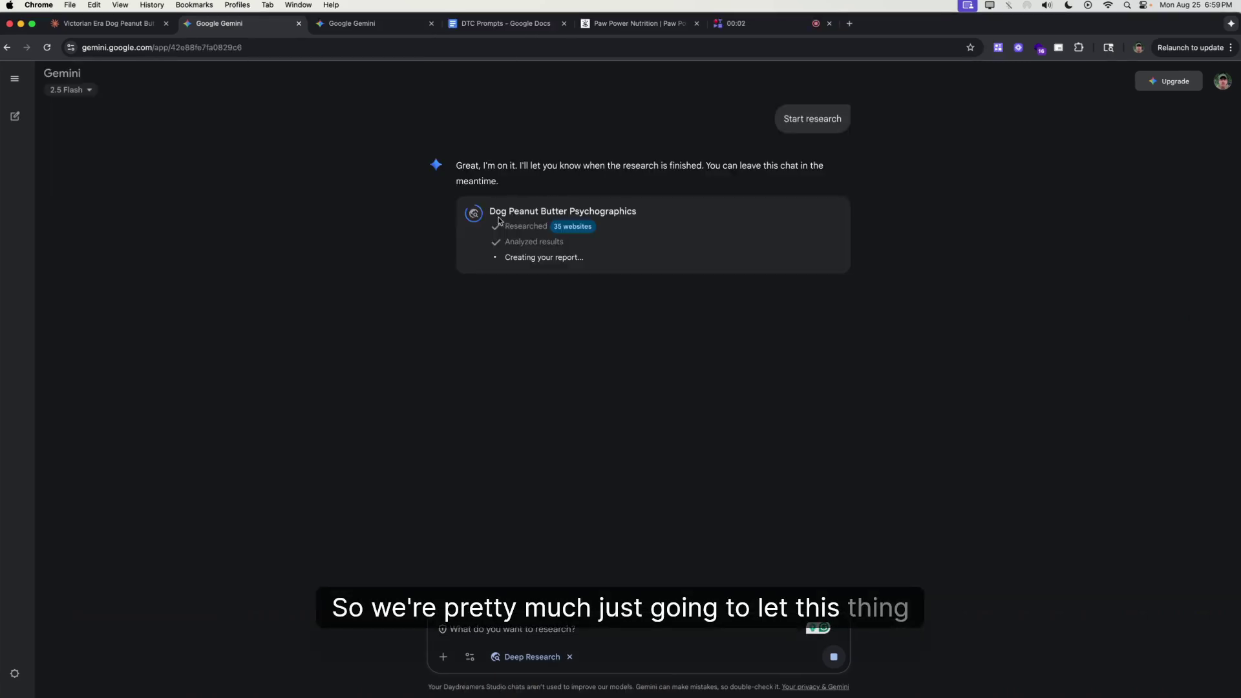
- Open the Dog Peanut Butter Psychographics research report in the Gemini chat
click(621, 209)
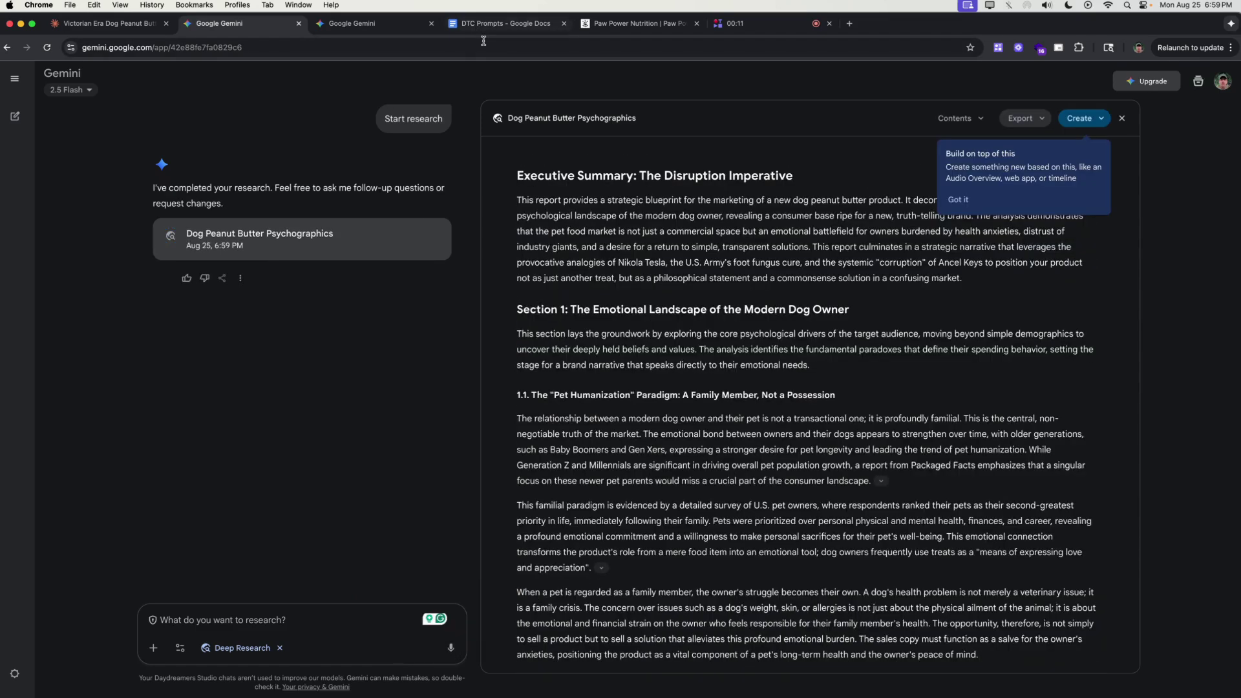
- Export the Dog Peanut Butter Psychographics report to Google Docs and download it as a PDF
click(958, 200)
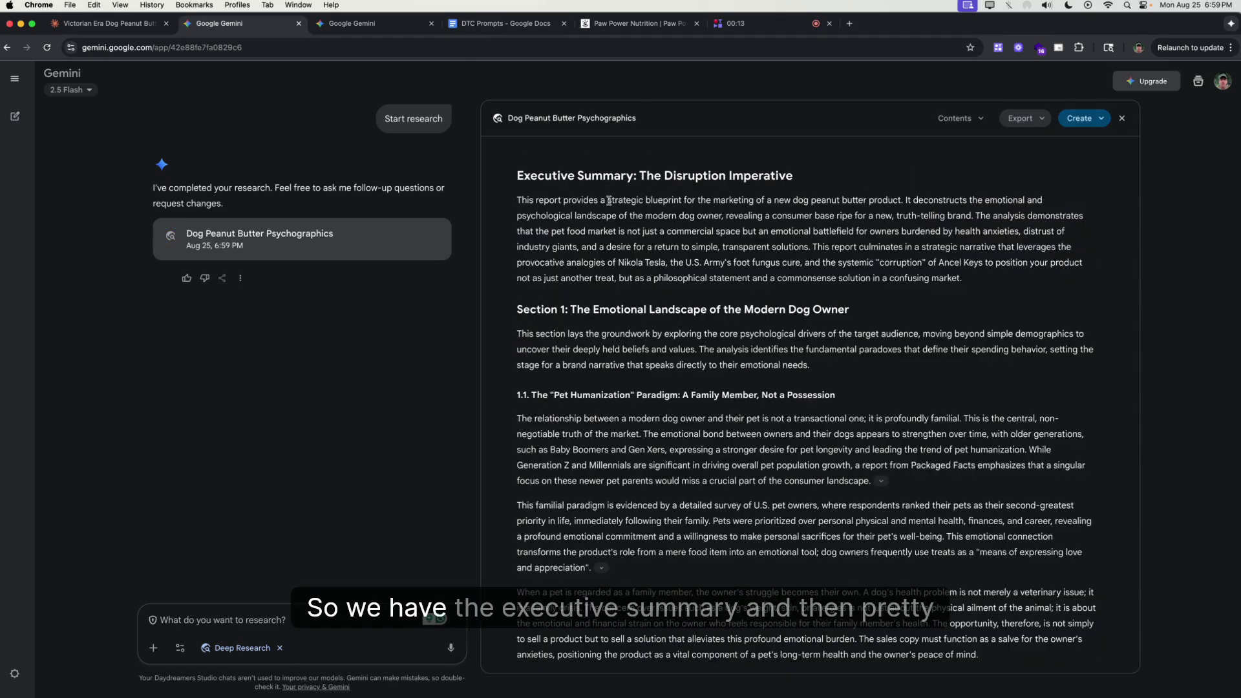
scroll(632, 246, down, 3)
scroll(632, 246, up, 3)
click(1078, 120)
click(1022, 118)
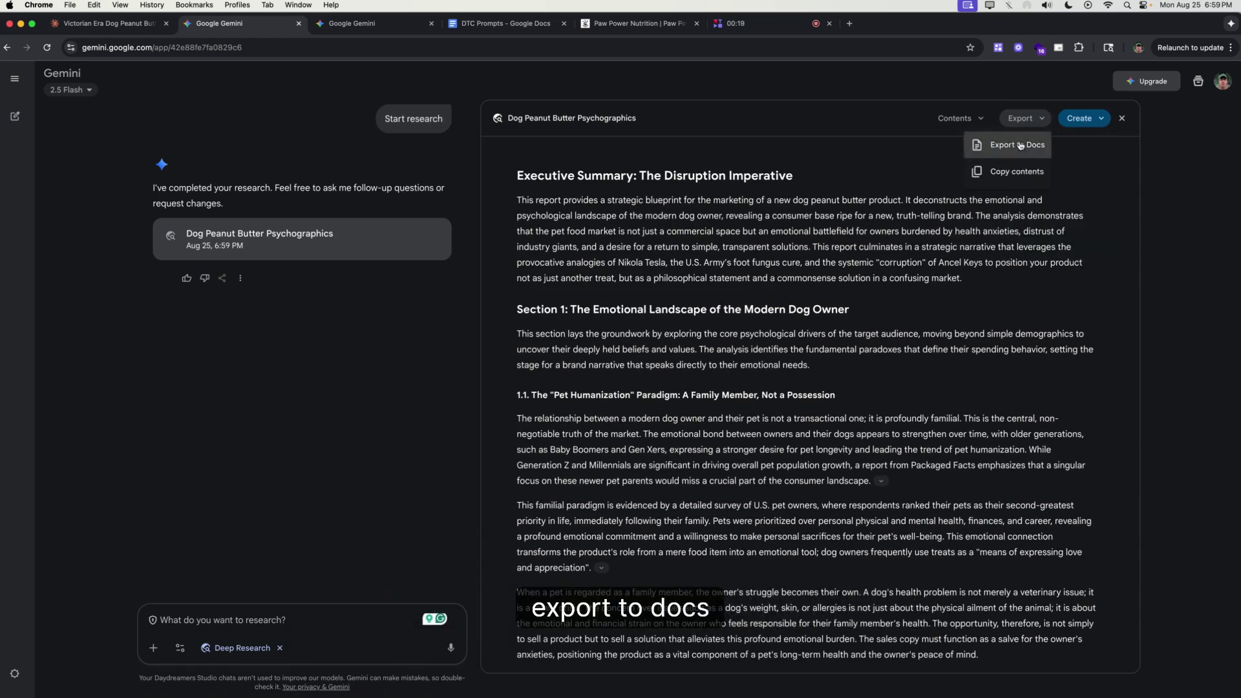
click(1020, 146)
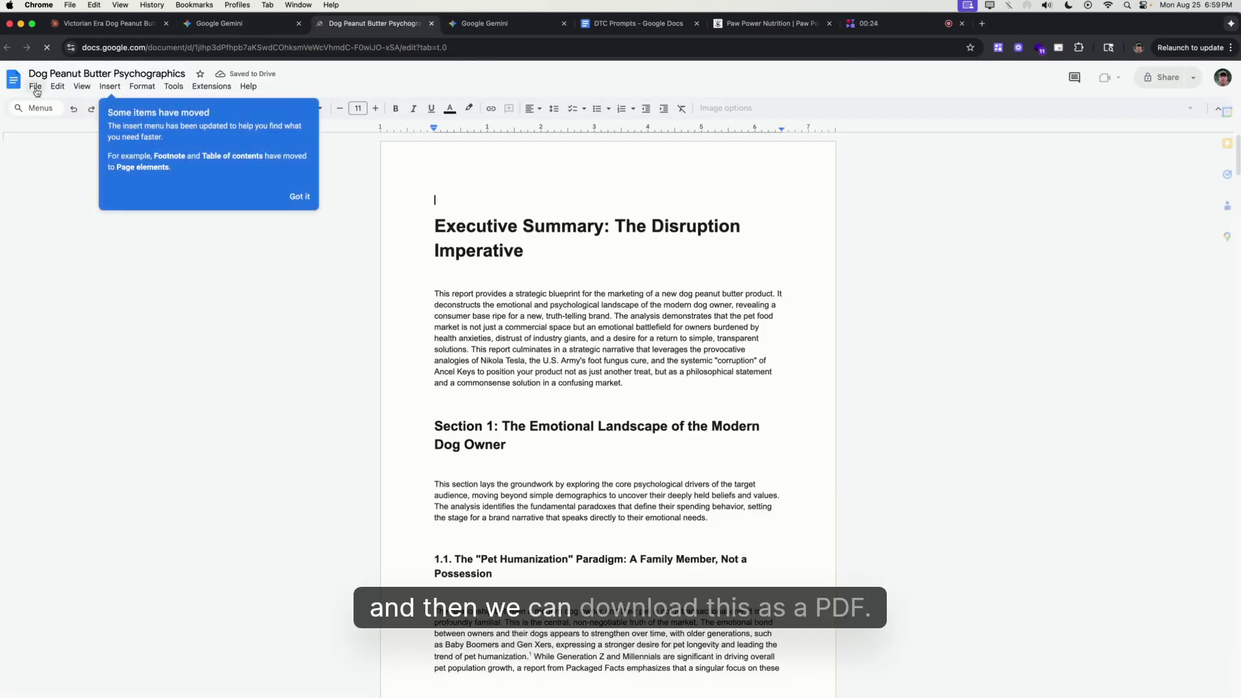
click(35, 86)
click(252, 259)
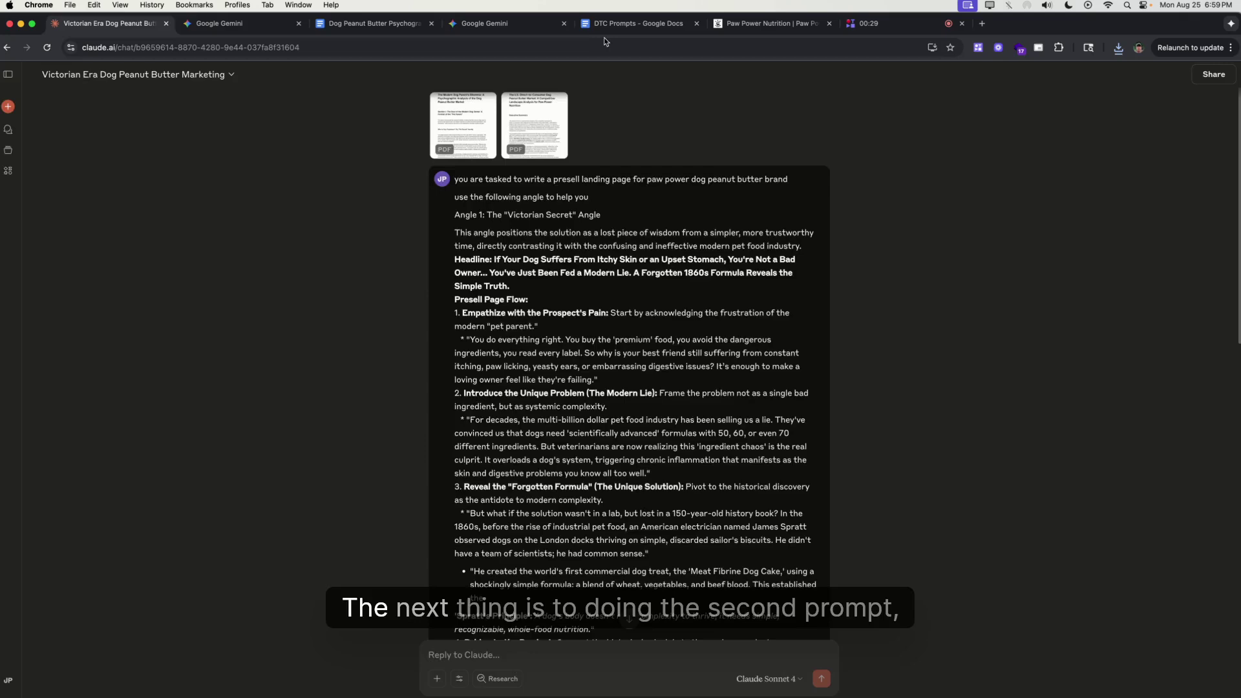
- Copy the entire Competitor prompt from the DTC Prompts document and paste it into the Gemini research chat
click(639, 23)
click(82, 248)
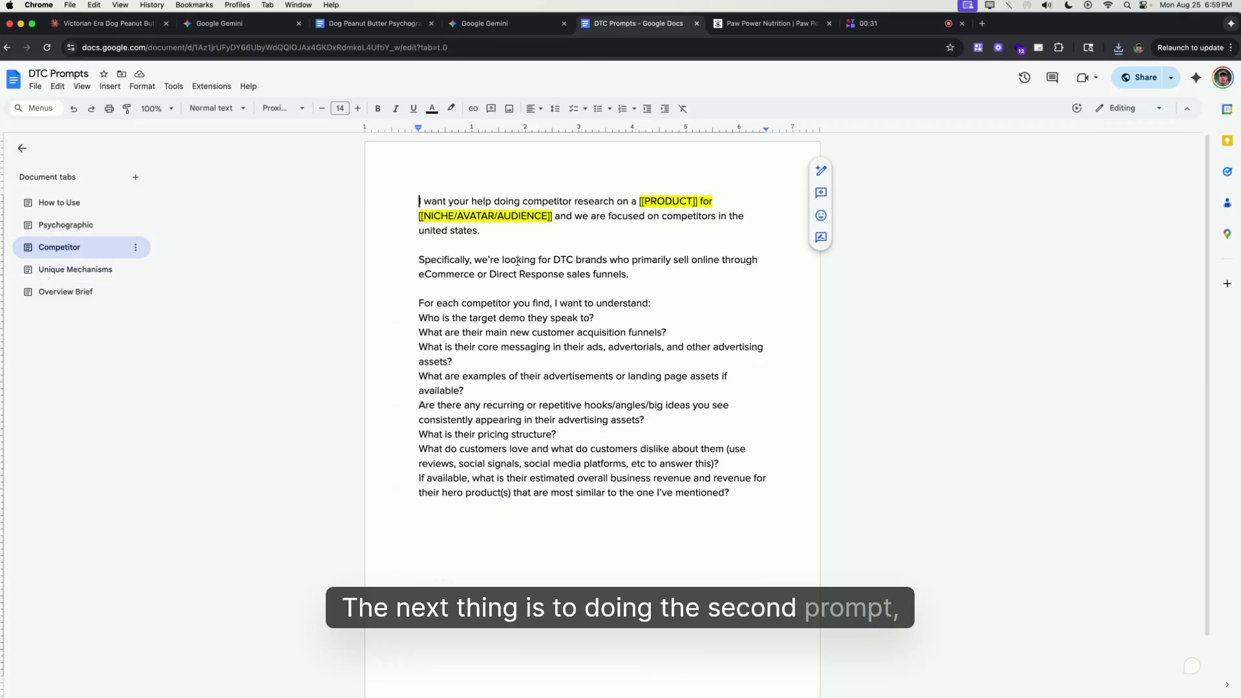
key(cmd+a)
click(111, 24)
scroll(534, 290, down, 15)
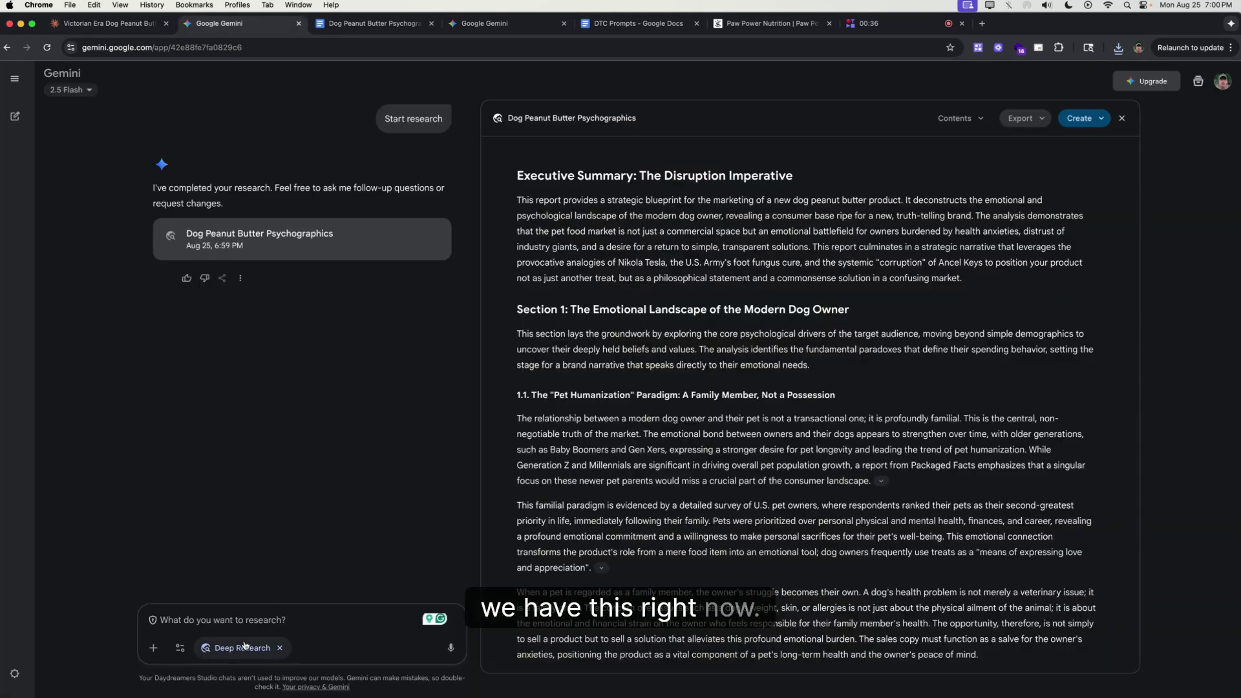
key(cmd+v)
scroll(334, 563, up, 10)
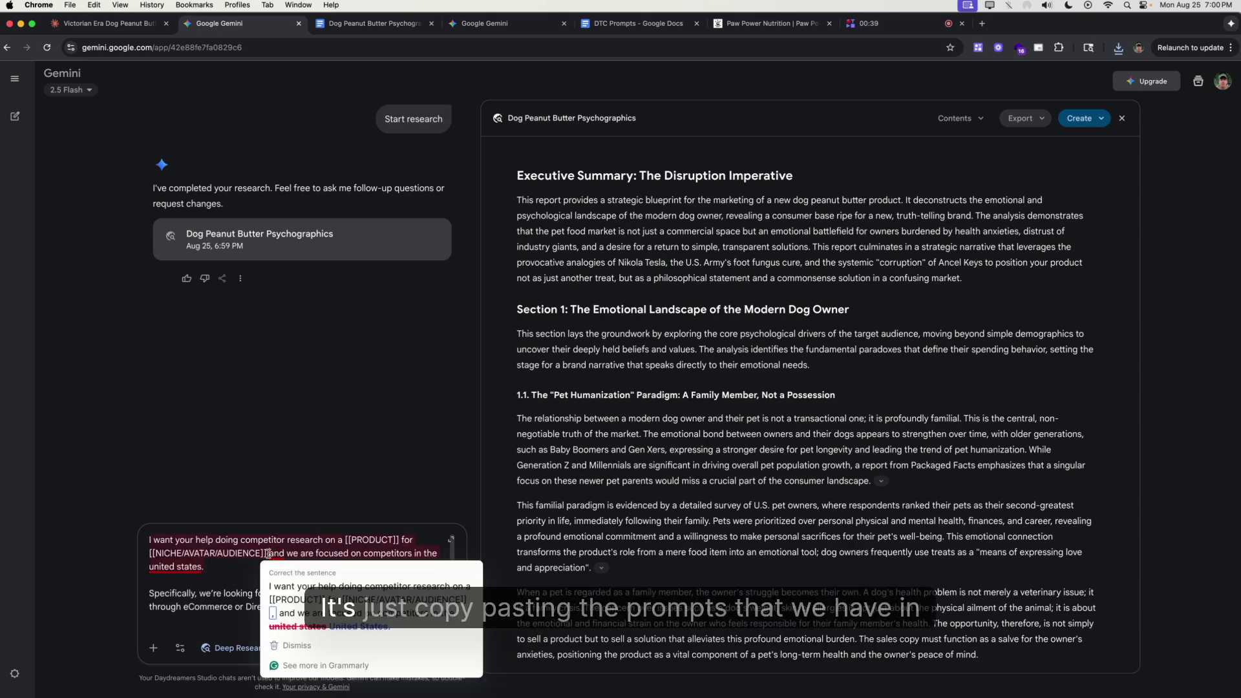
- Replace the product and niche placeholders in the competitor prompt with "peanut butter for dogs", submit it and start the research
drag(269, 554, 344, 540)
key(BackSpace)
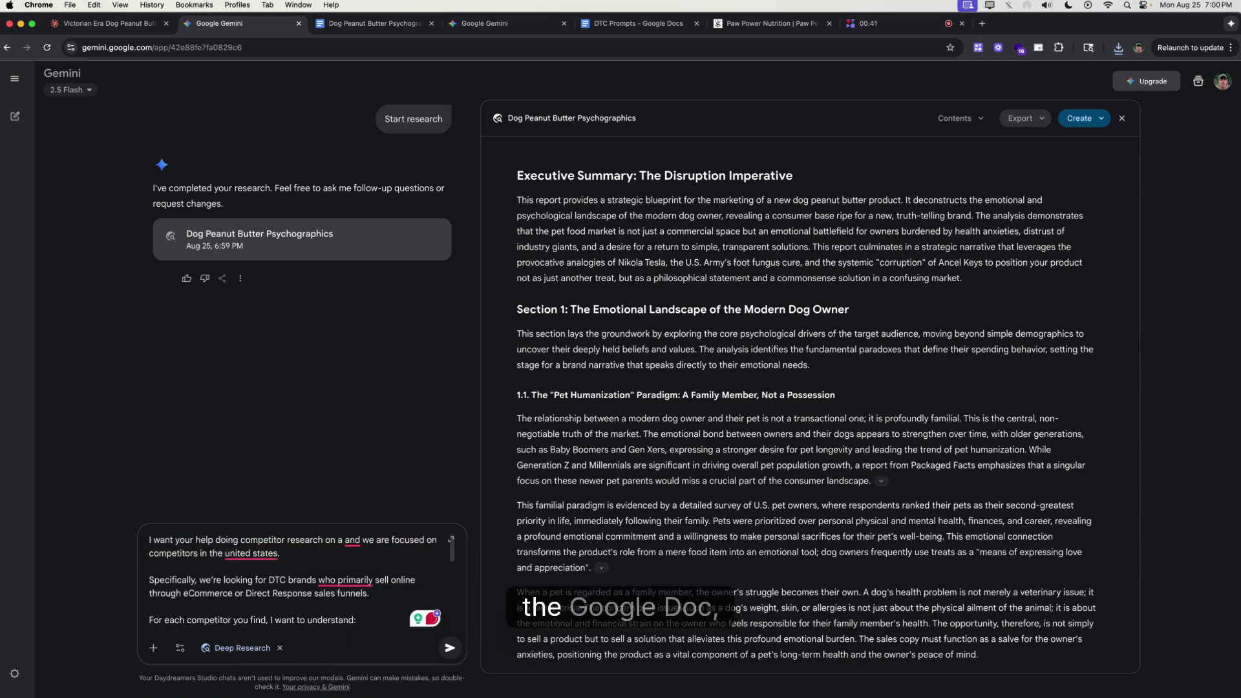
text(peanut butter for d)
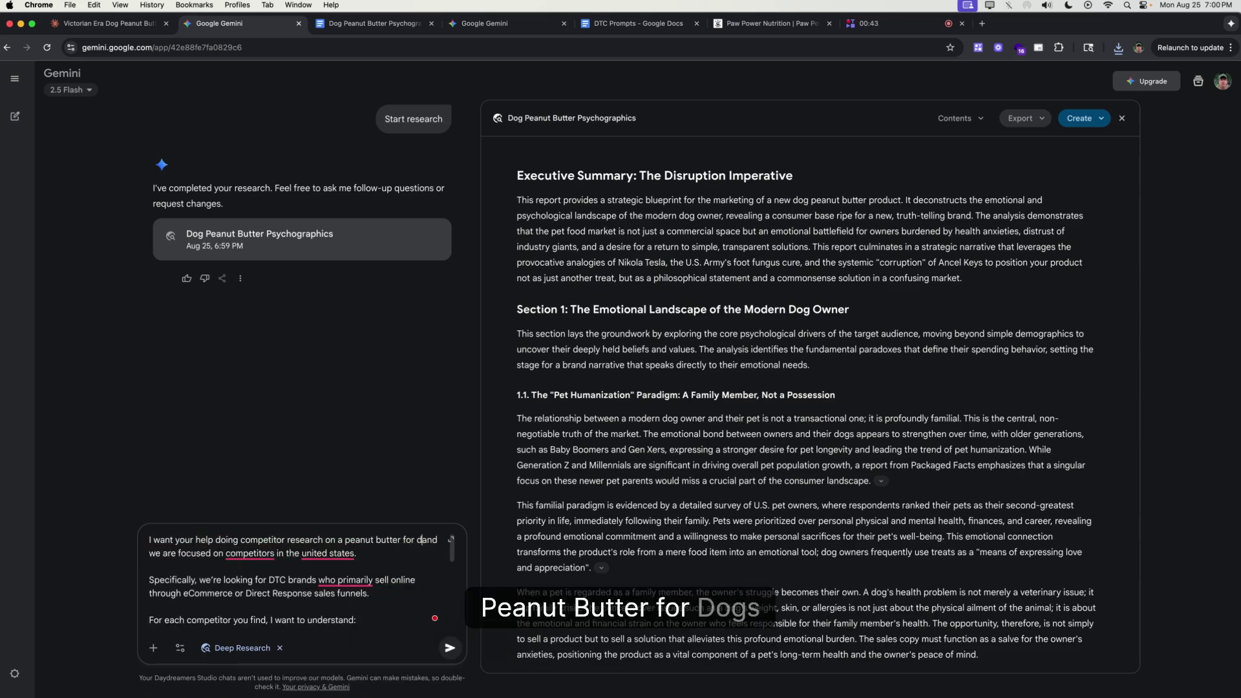
text(ogs)
key(Return)
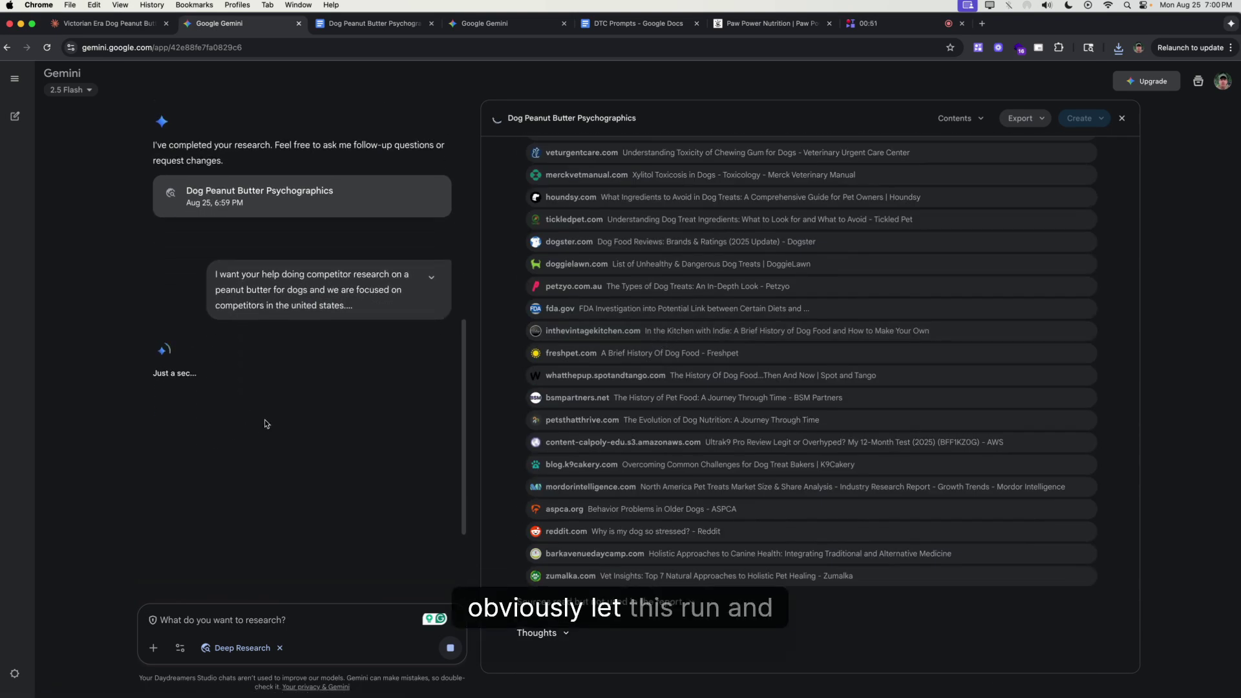
click(400, 511)
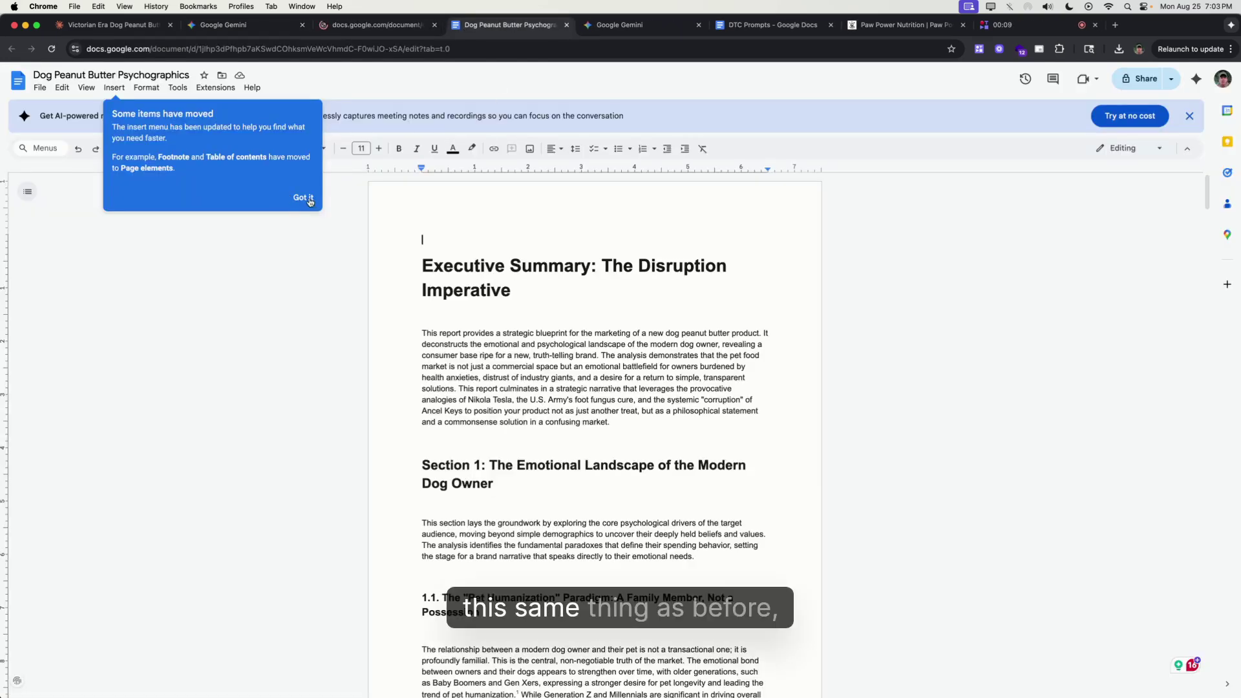
- Download the Dog Peanut Butter Competitor Research document as a PDF and return to the Gemini chat
click(303, 197)
click(362, 26)
click(43, 89)
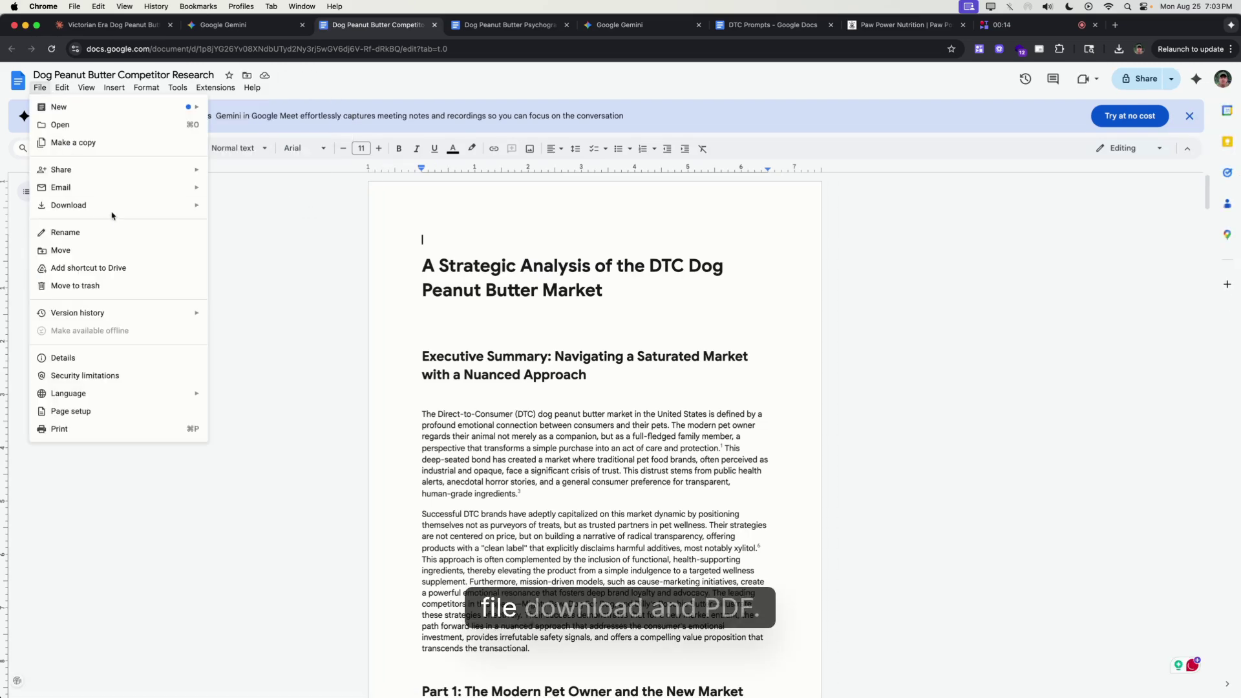
click(194, 26)
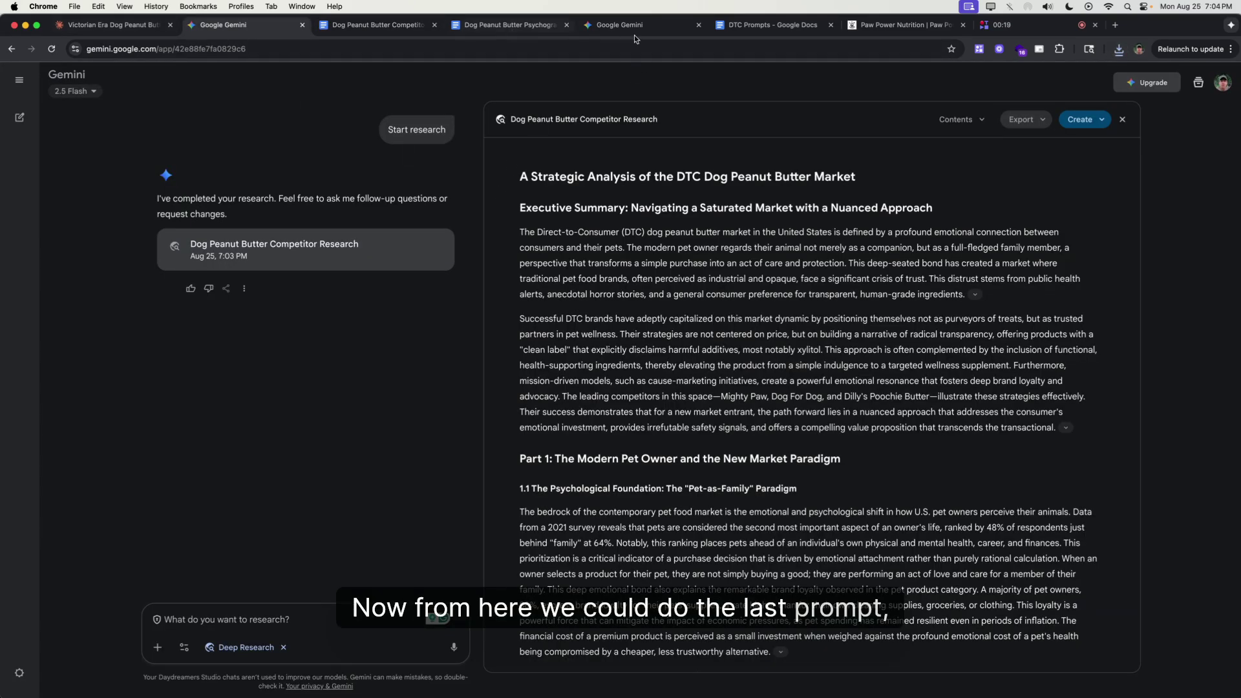
- Copy the entire Unique Mechanisms prompt from the DTC Prompts document and submit it in the Gemini research chat
click(766, 25)
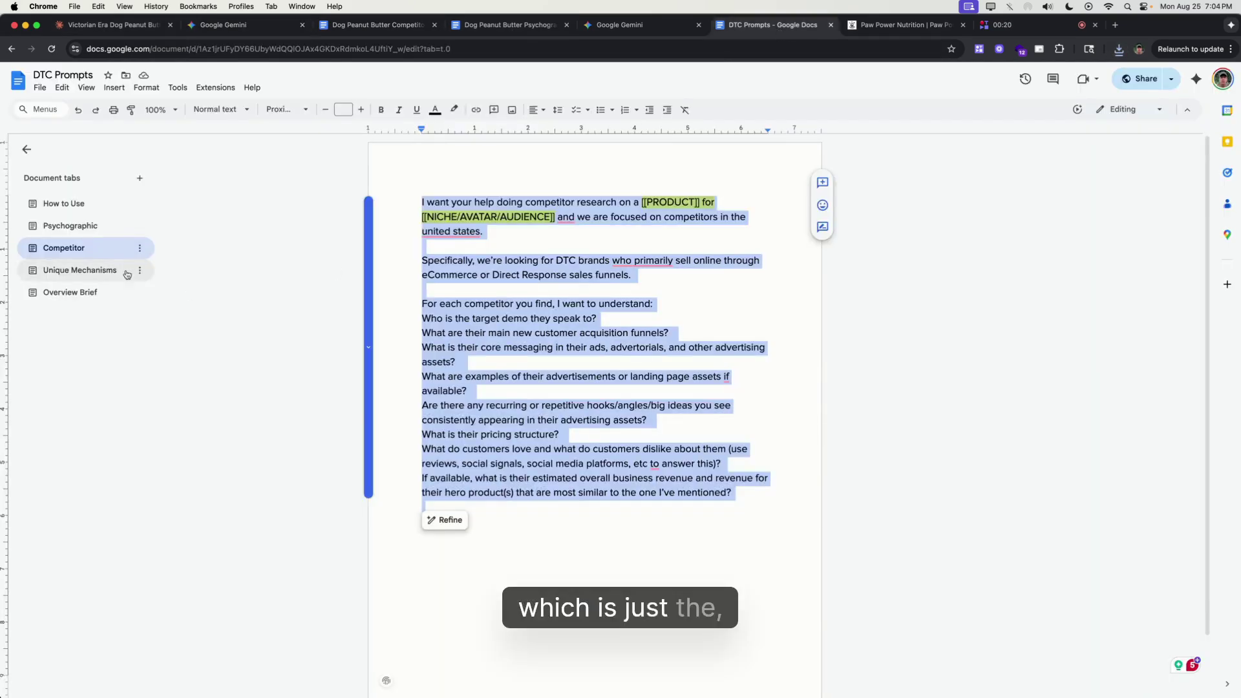
click(79, 270)
key(super+a)
click(98, 7)
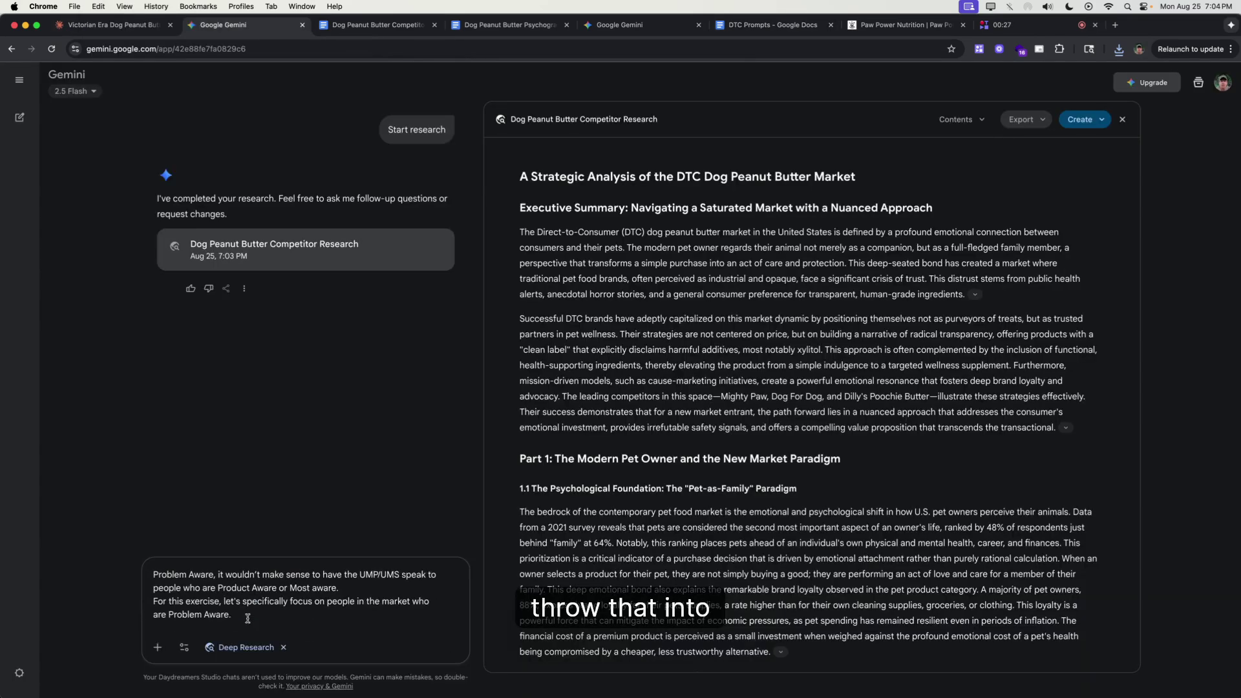
key(Return)
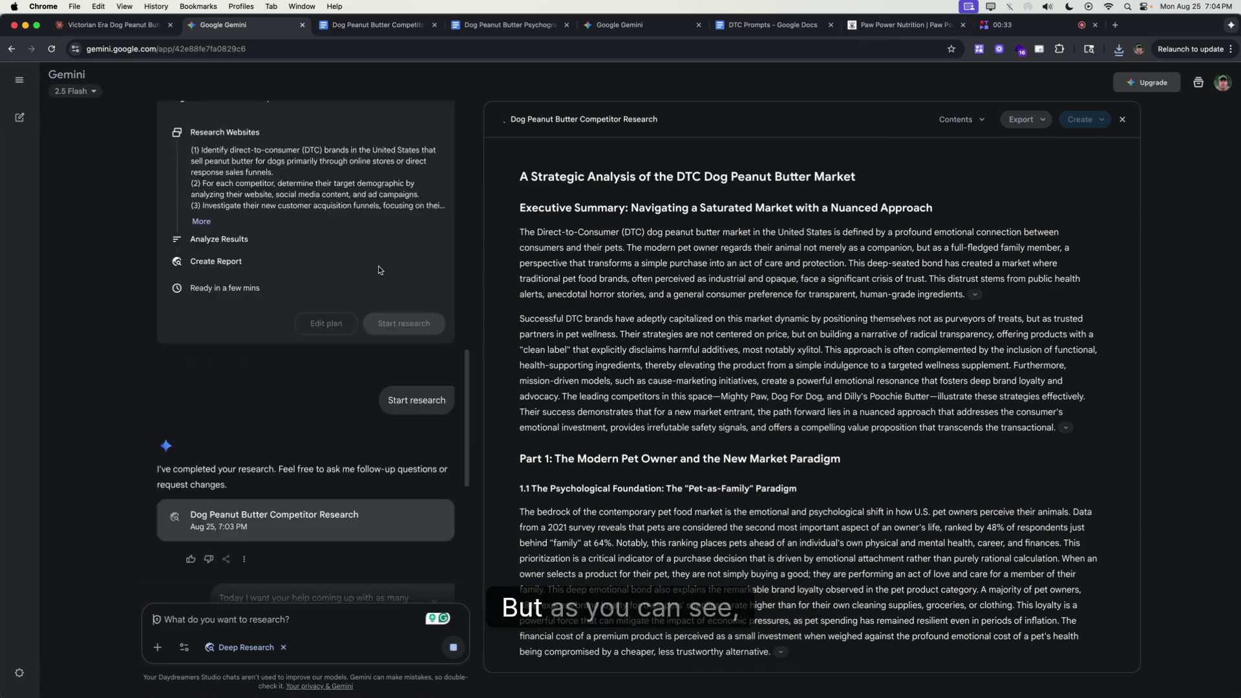
- Review the order of the Psychographic, Competitor and Unique Mechanisms prompts in the DTC Prompts document
click(773, 24)
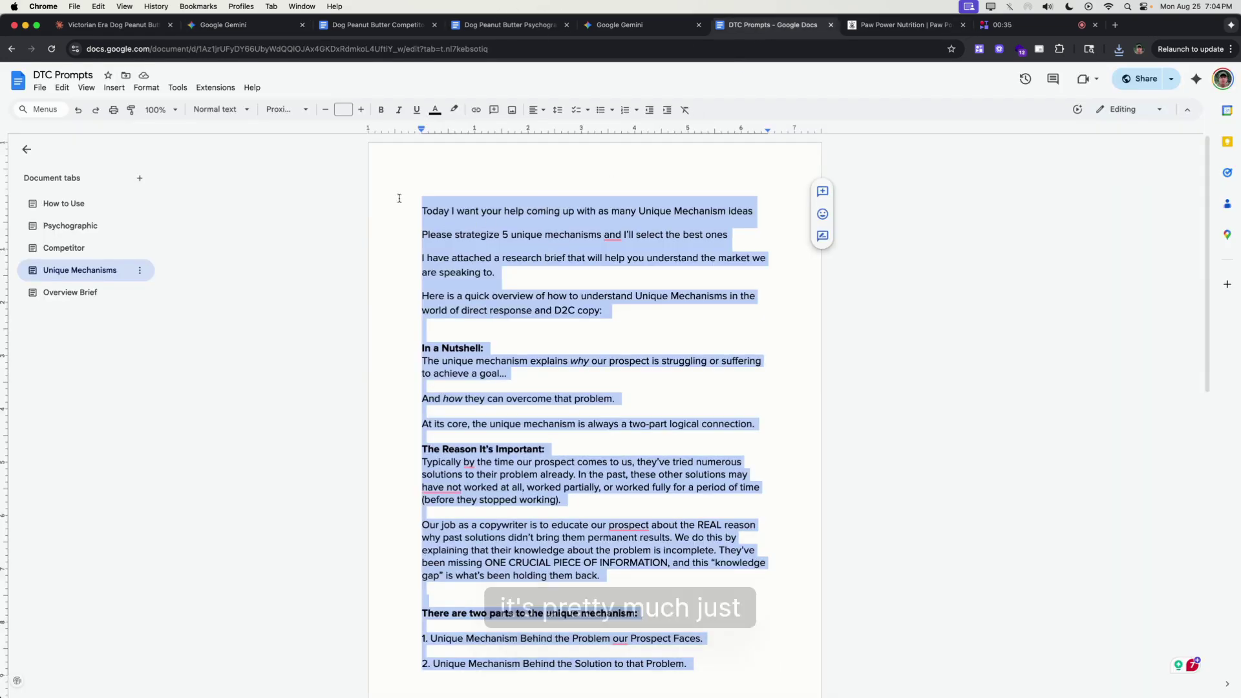
click(81, 226)
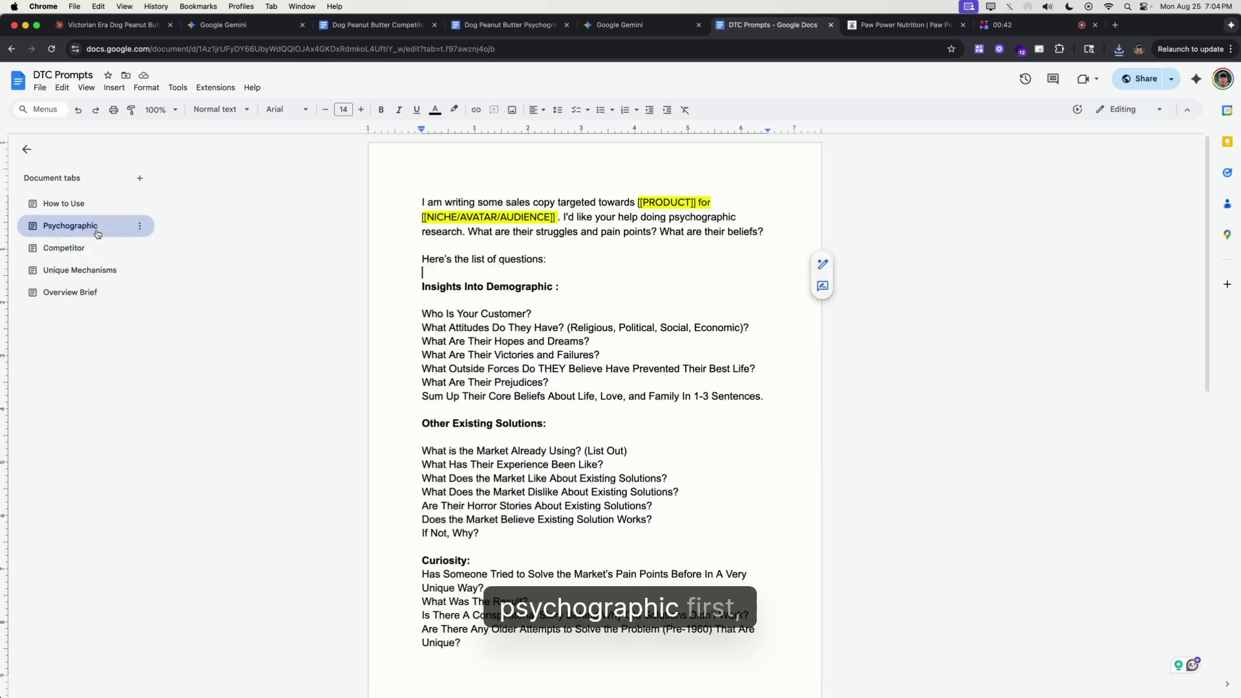
click(58, 248)
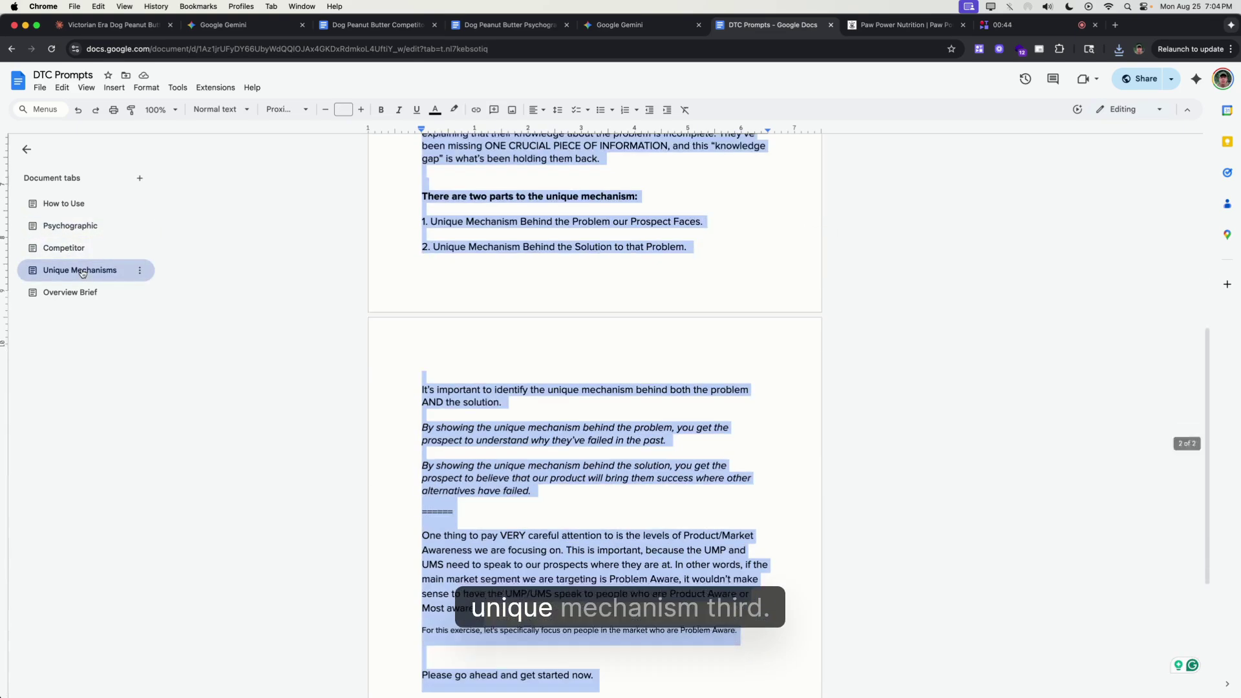
click(82, 271)
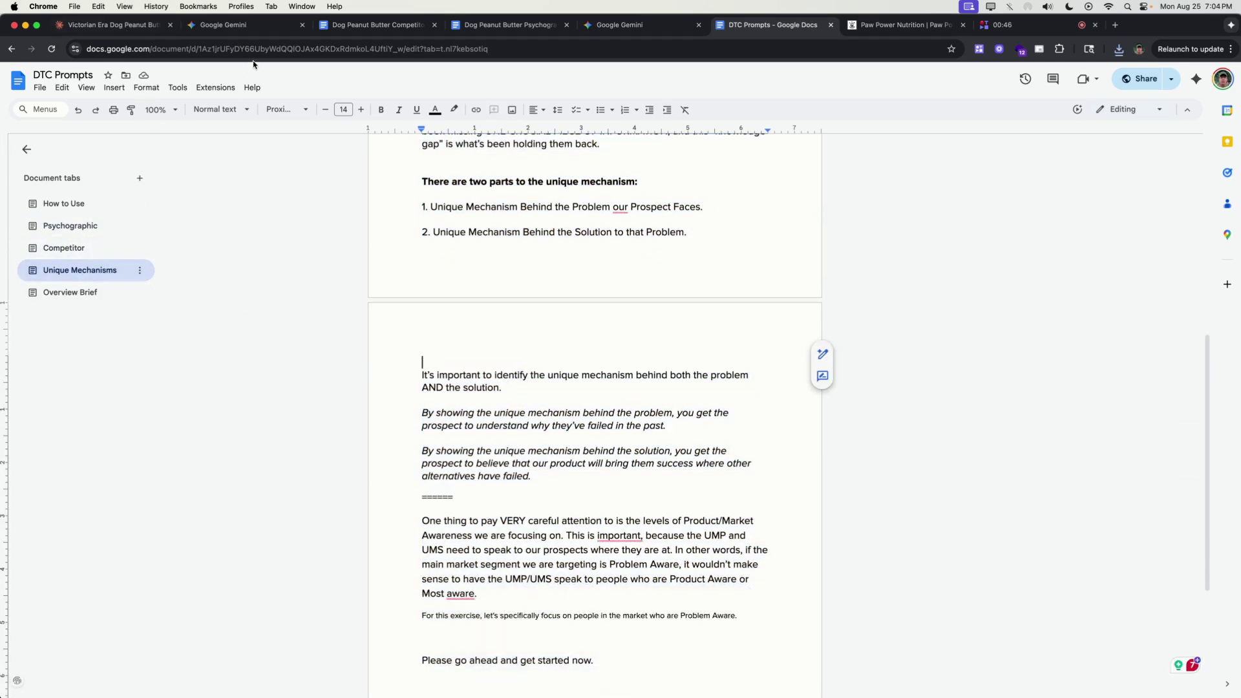
- Start a new Claude chat and return to the Gemini chat running the Unique Mechanisms prompt
click(126, 28)
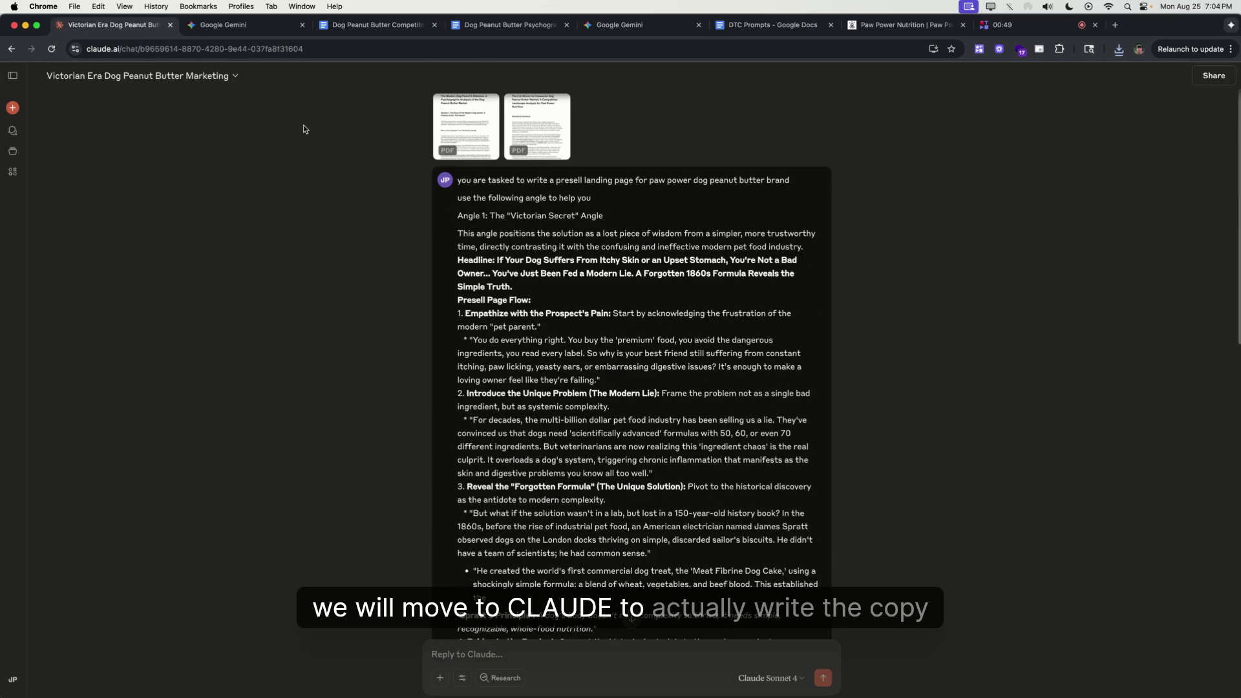
click(20, 108)
key(ctrl+Tab)
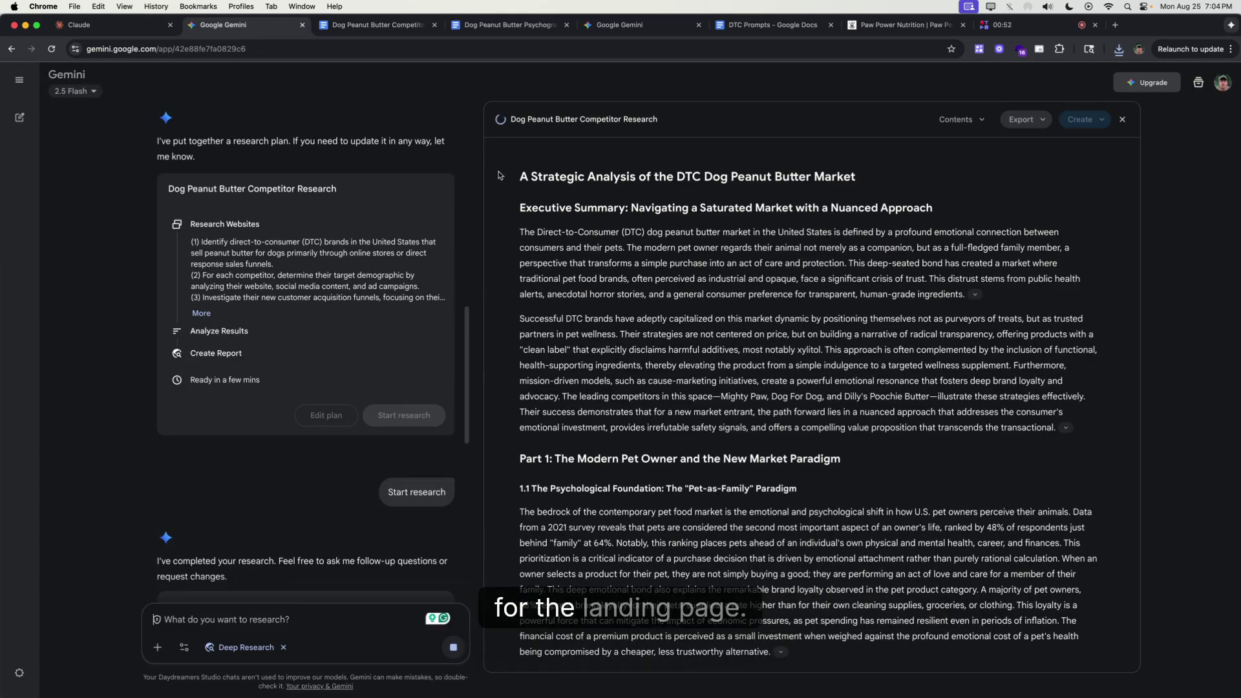
key(super+v)
key(Return)
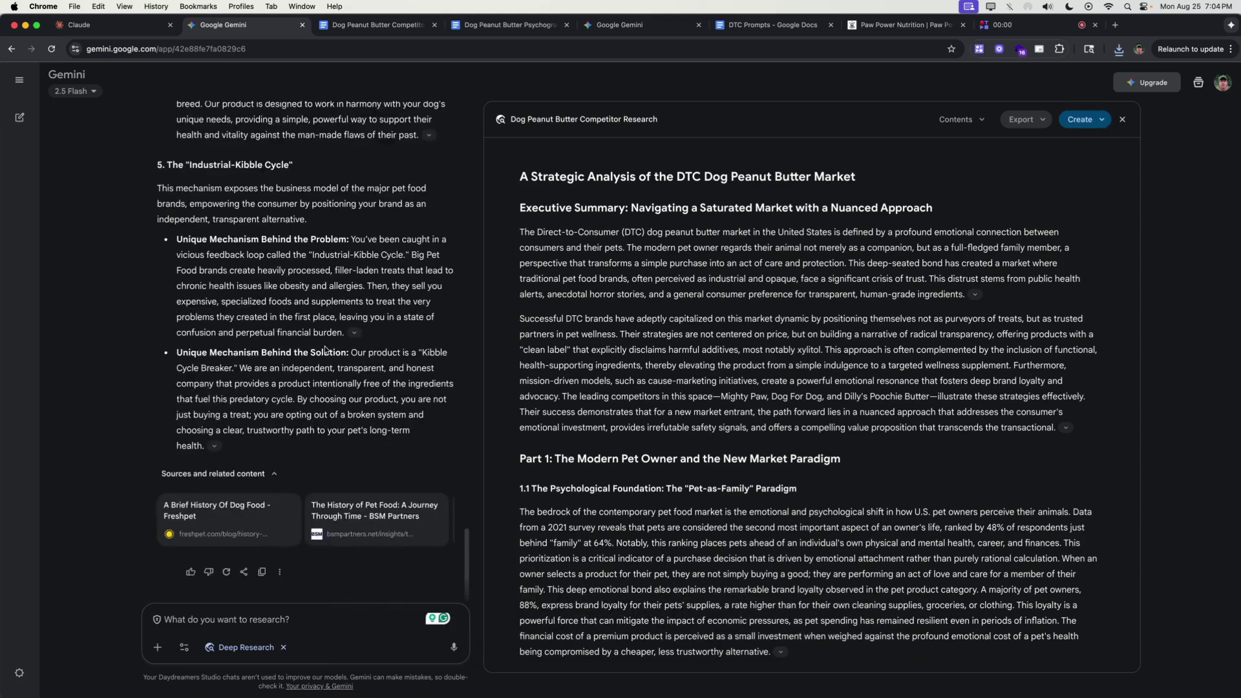
- Read the introduction and the "Urbanization-Nutrition Gap" idea in Gemini's unique mechanisms response
scroll(177, 288, up, 10)
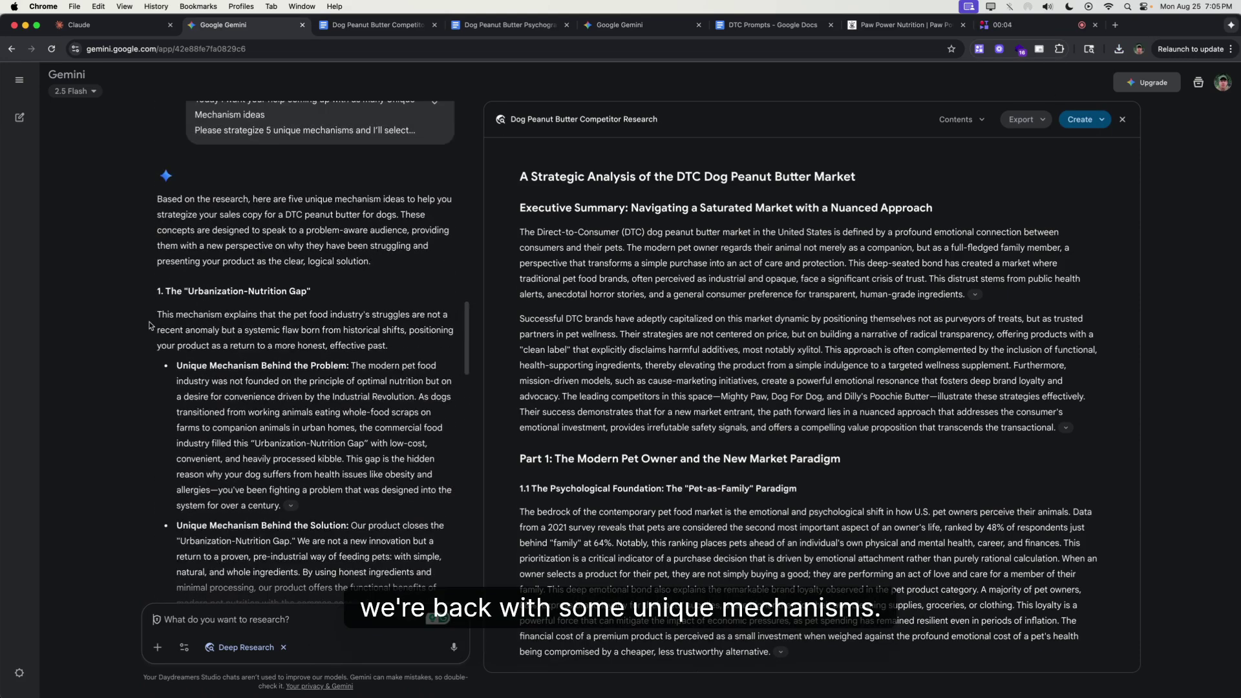
scroll(193, 320, down, 1)
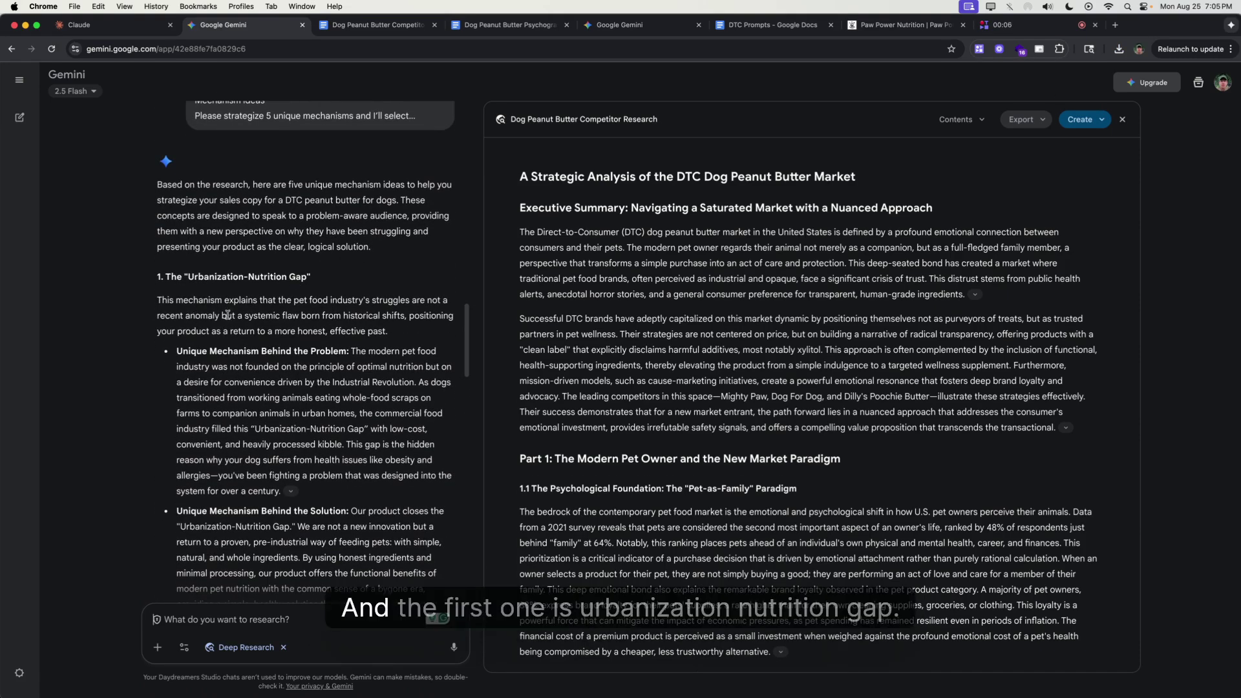
click(279, 290)
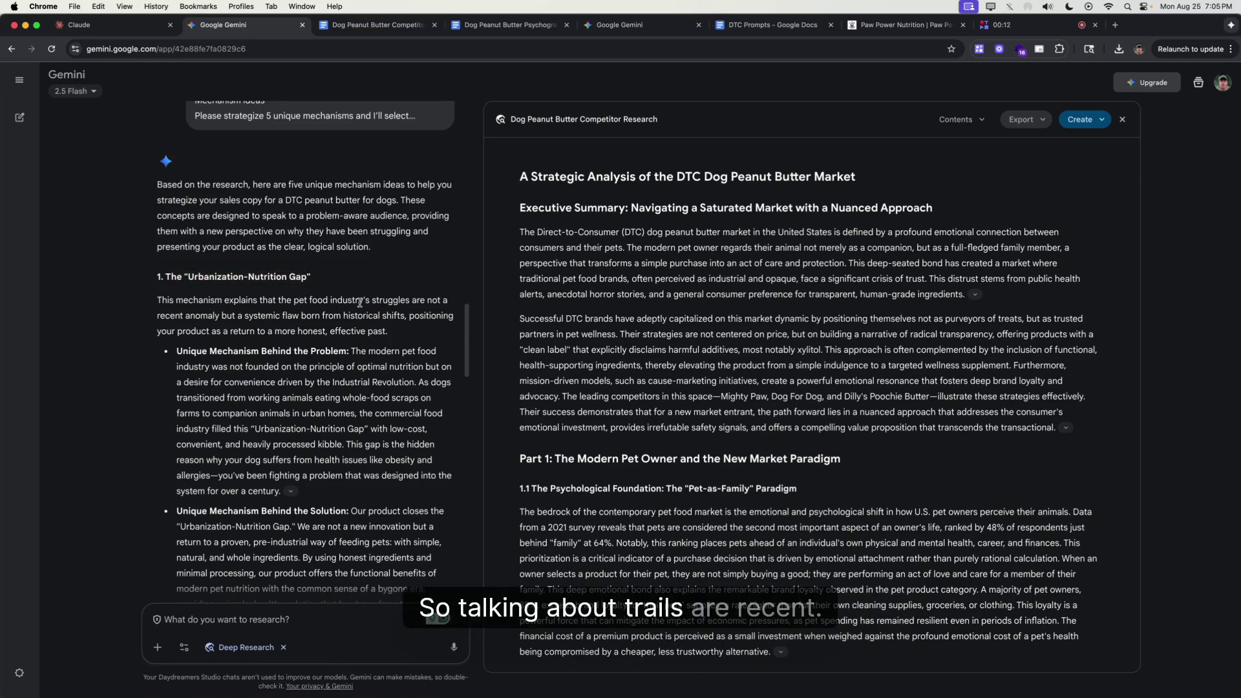
click(303, 320)
drag(280, 301, 234, 367)
click(367, 343)
scroll(302, 366, down, 1)
click(352, 354)
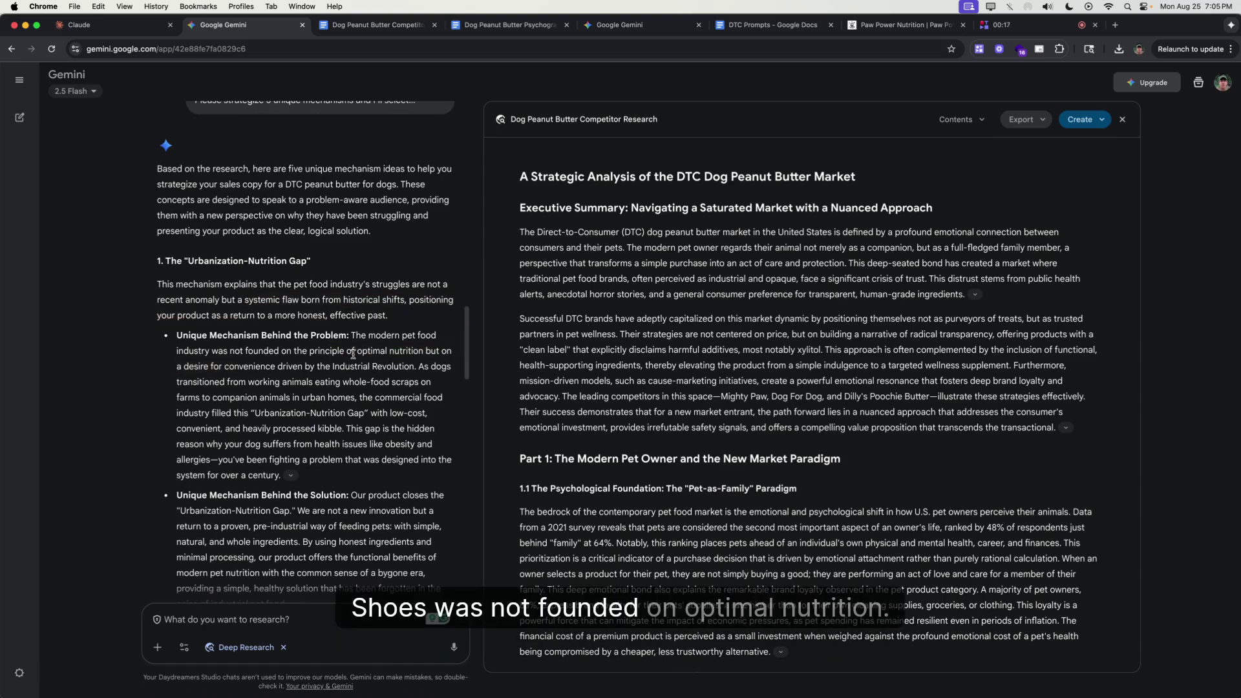
- Read the remaining unique mechanism ideas, from the "Xylitol Landmine" through the "Industrial-Kibble Cycle"
scroll(386, 375, down, 5)
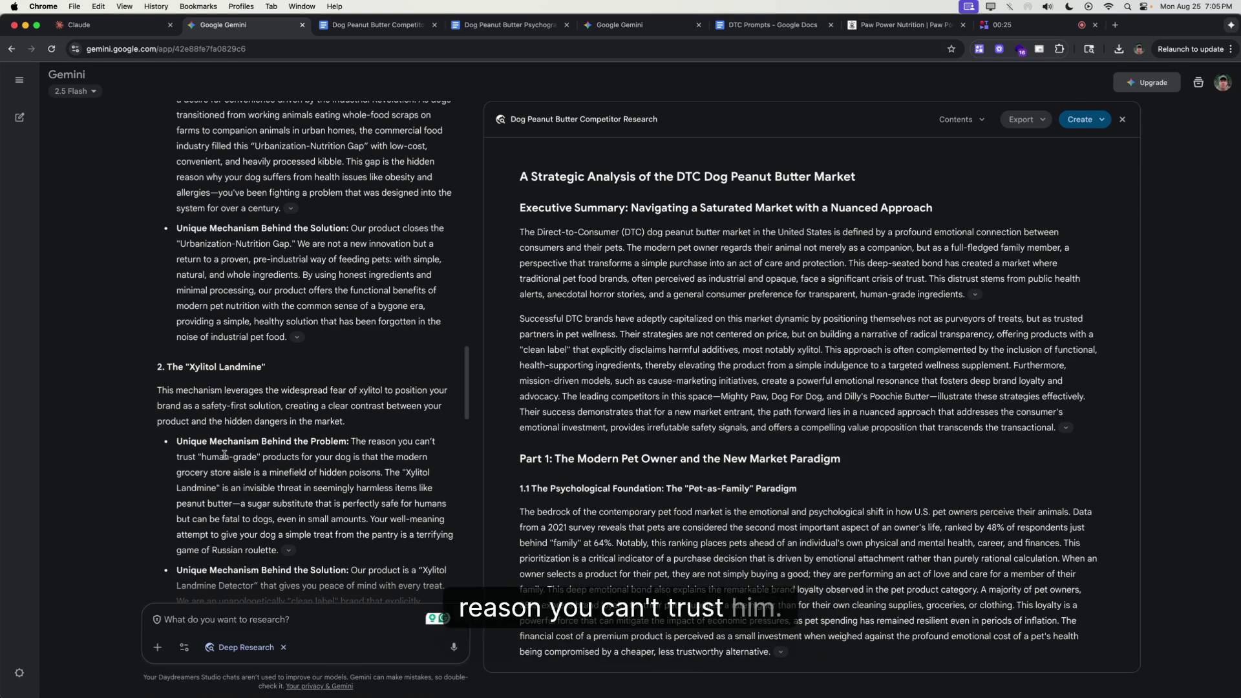
drag(201, 456, 340, 503)
click(340, 503)
scroll(340, 503, down, 5)
drag(355, 465, 296, 496)
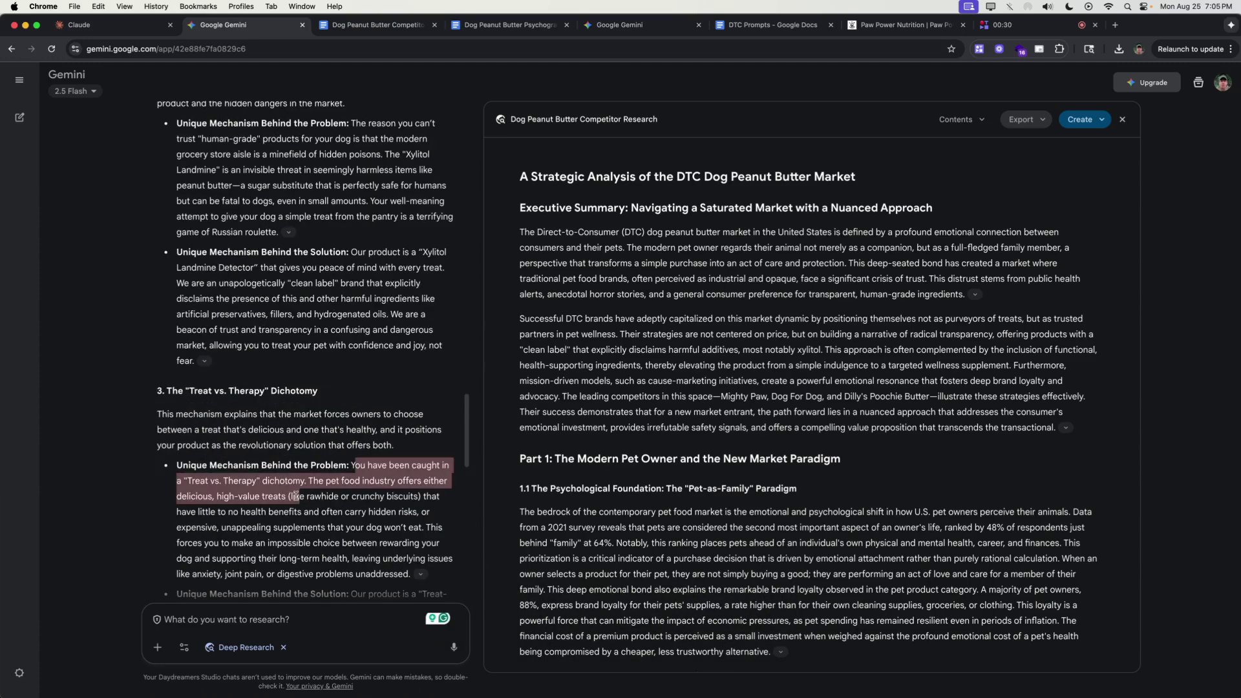
click(296, 496)
scroll(304, 484, down, 10)
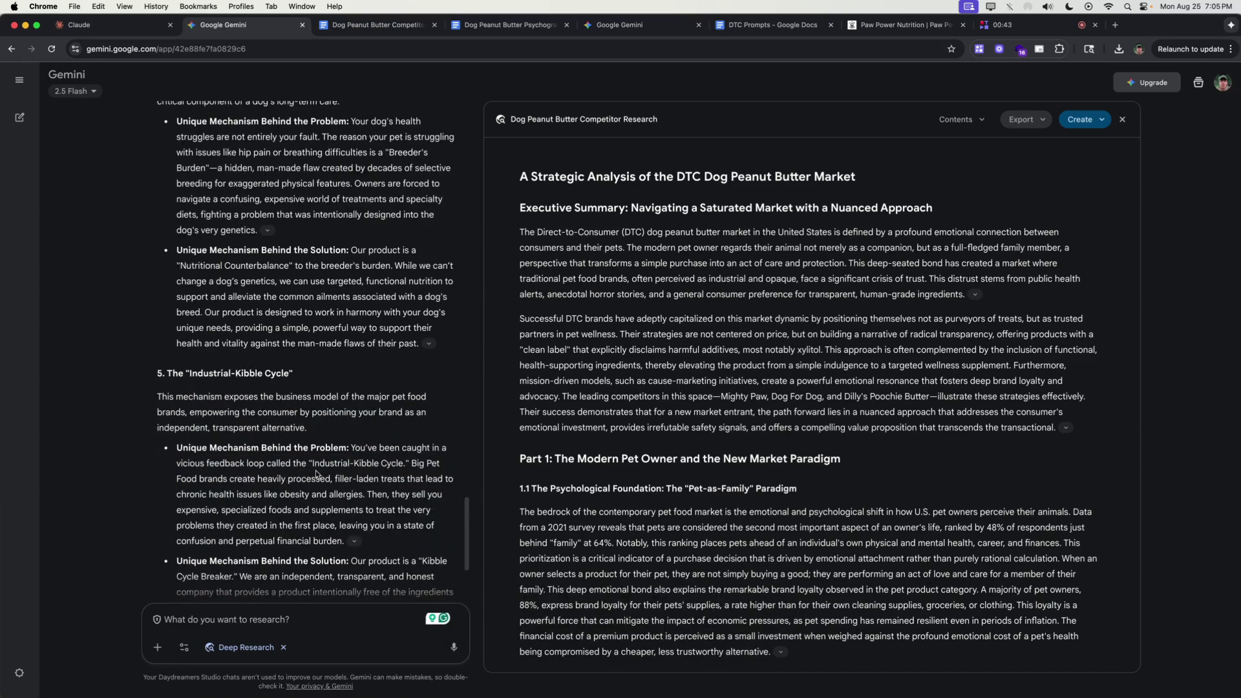
drag(212, 479, 255, 481)
click(256, 490)
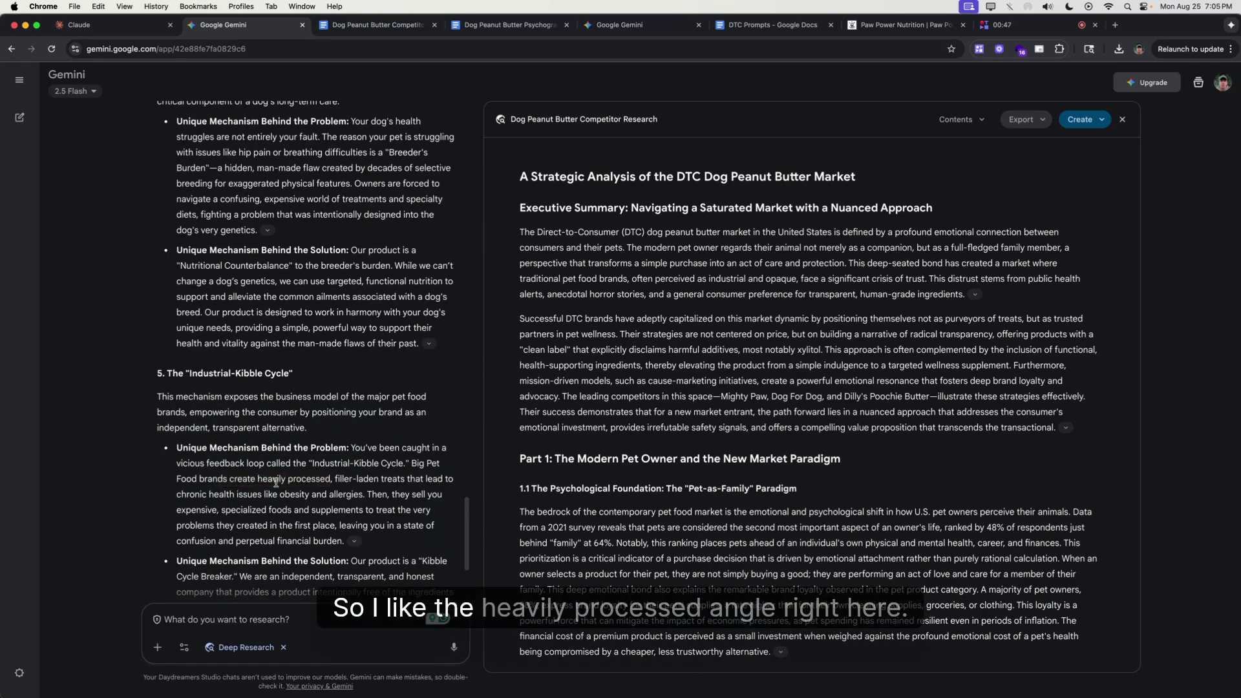
click(372, 482)
scroll(382, 482, down, 3)
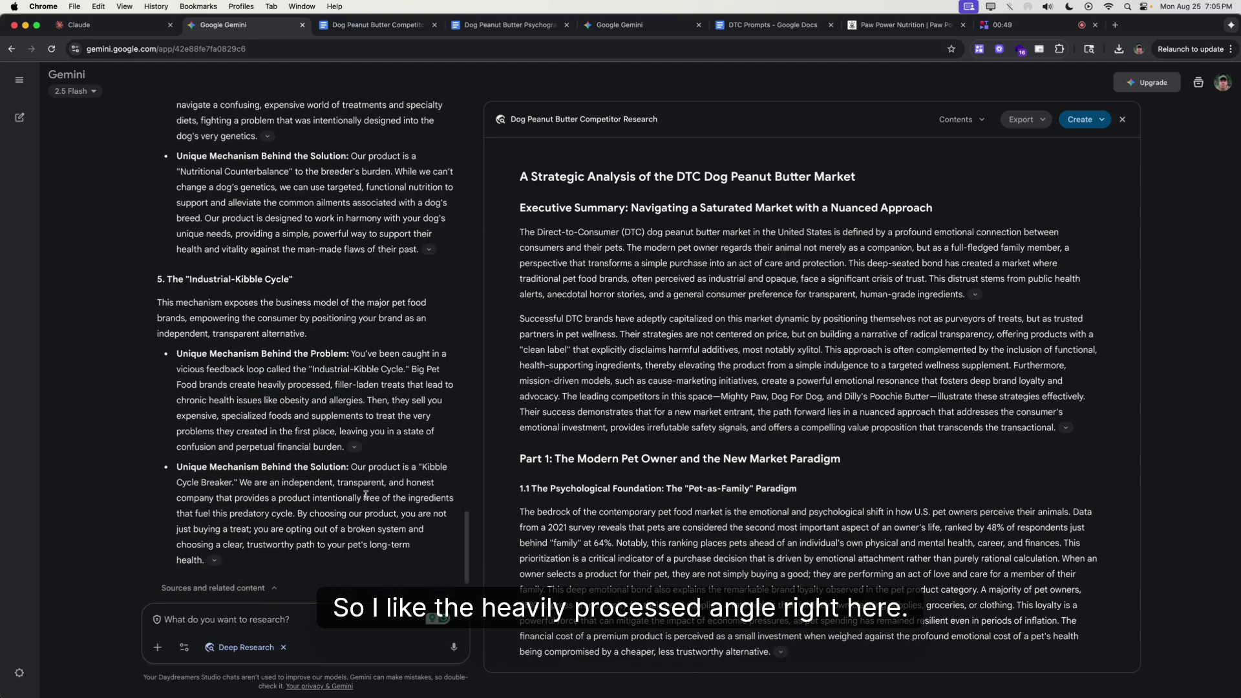
scroll(364, 495, down, 3)
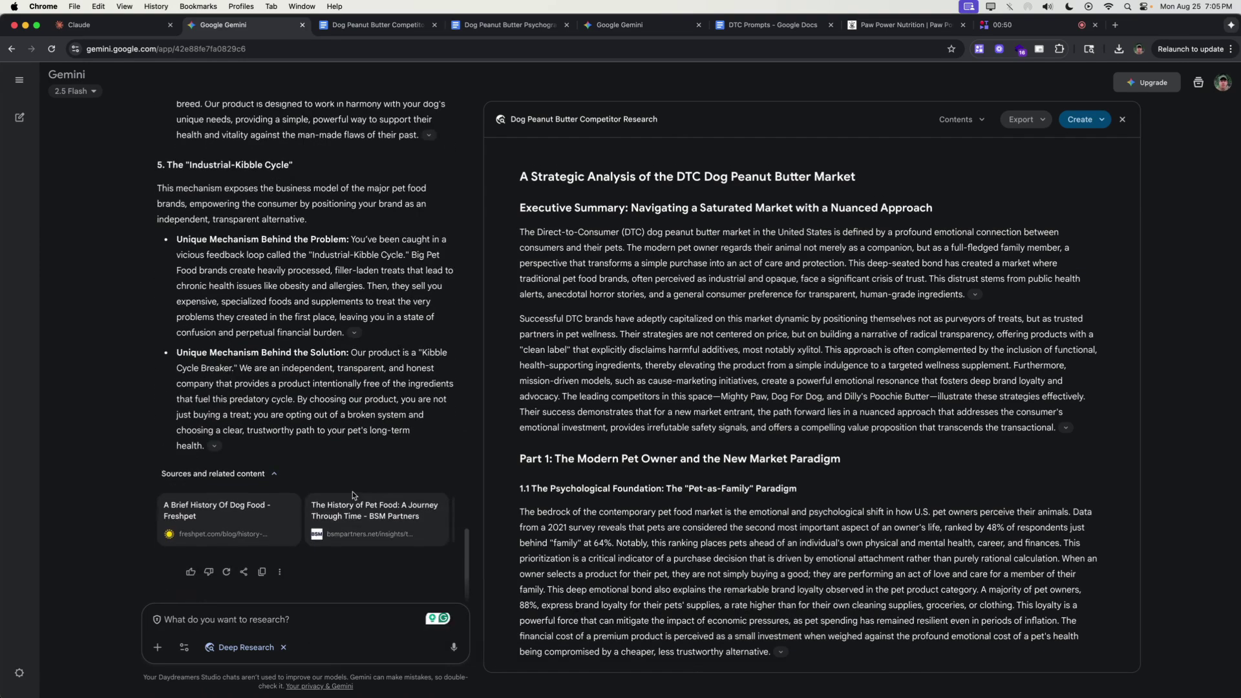
- Tell Gemini idea #5 is best but all could be better, favouring simple 1-2 ingredient natural snacks over ones with 5-10+ ingredients
click(298, 615)
text(i think th)
text( dogs not needing lot of ingredient snacks that coudl be lea)
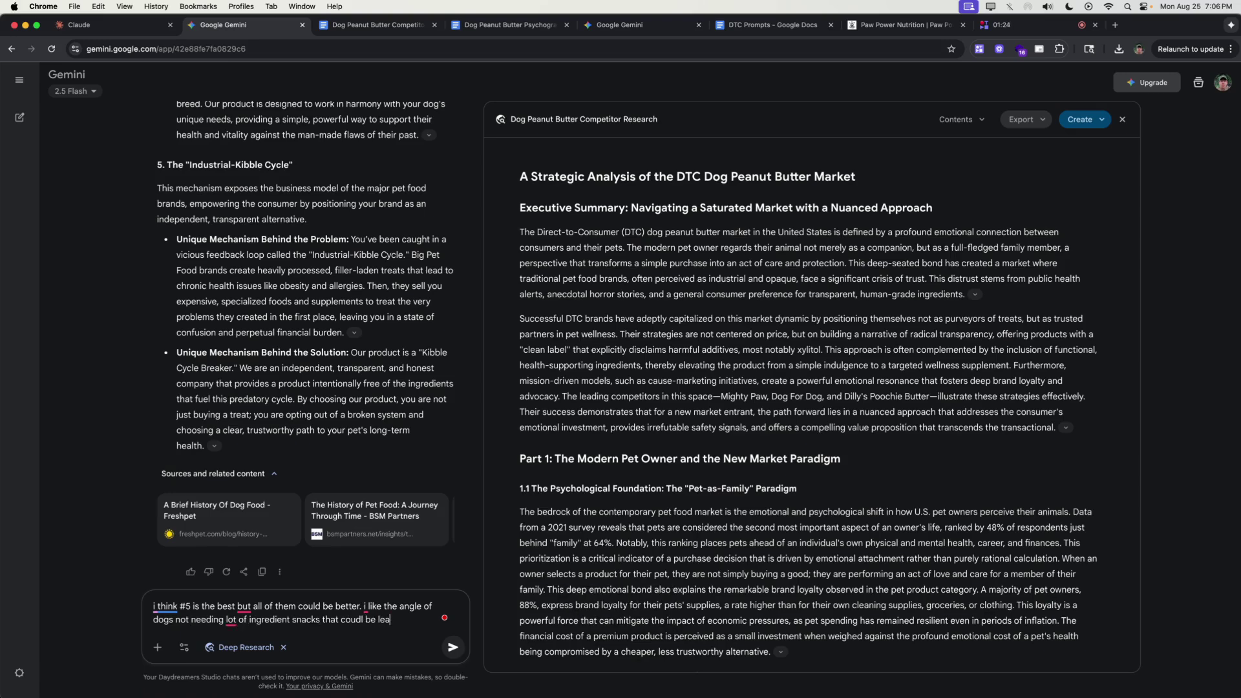
text(ding to health problems for theri do)
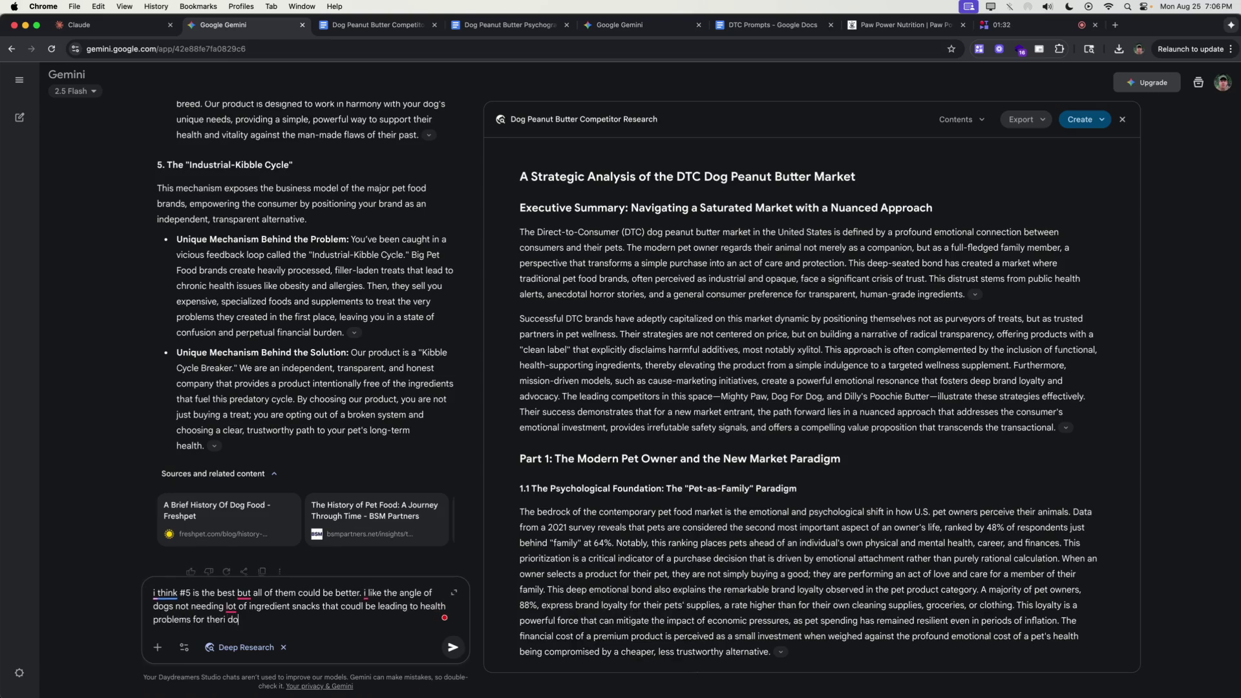
text(gs. simple 1-2)
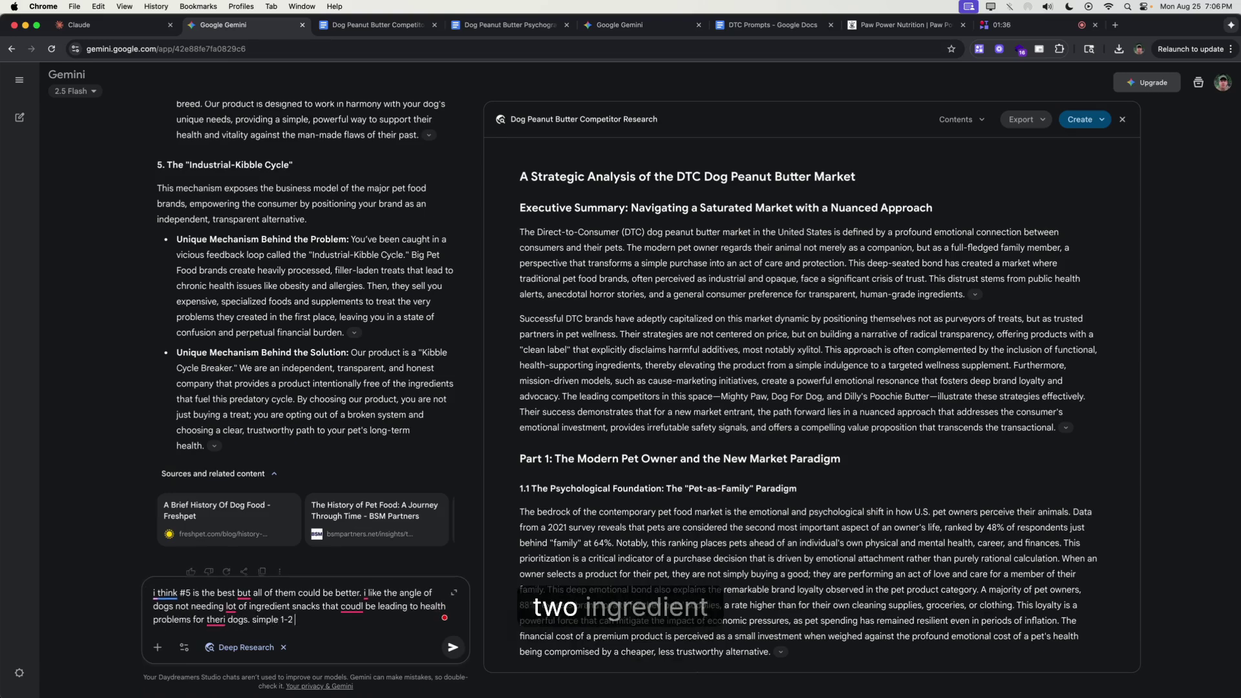
text( ingredient natural snacks are better than the ones wiwth 5-10)
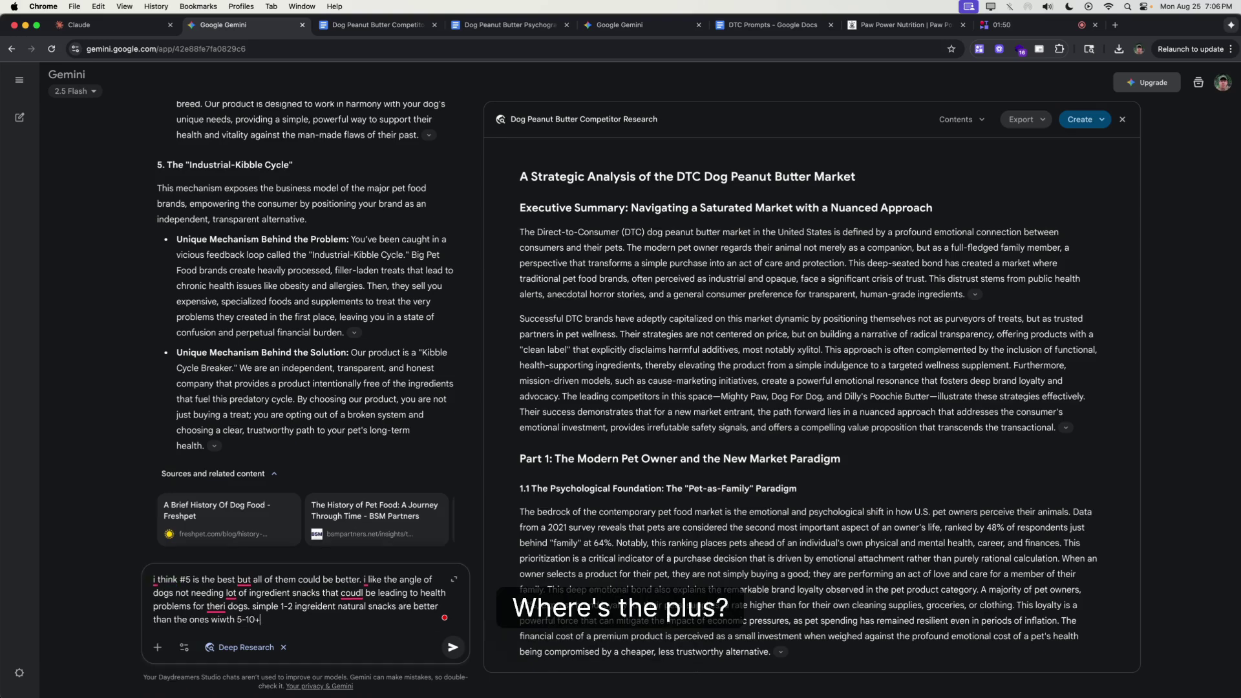
text(+)
key(Return)
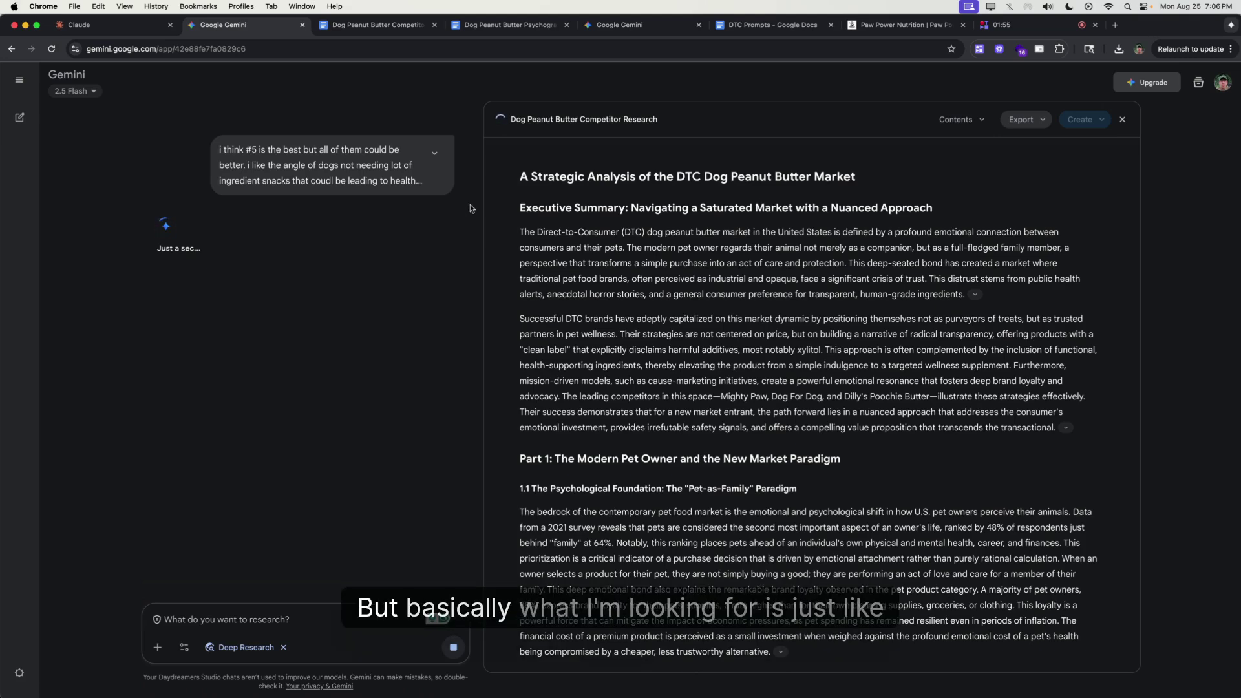
click(433, 156)
scroll(625, 407, down, 4)
scroll(624, 408, up, 4)
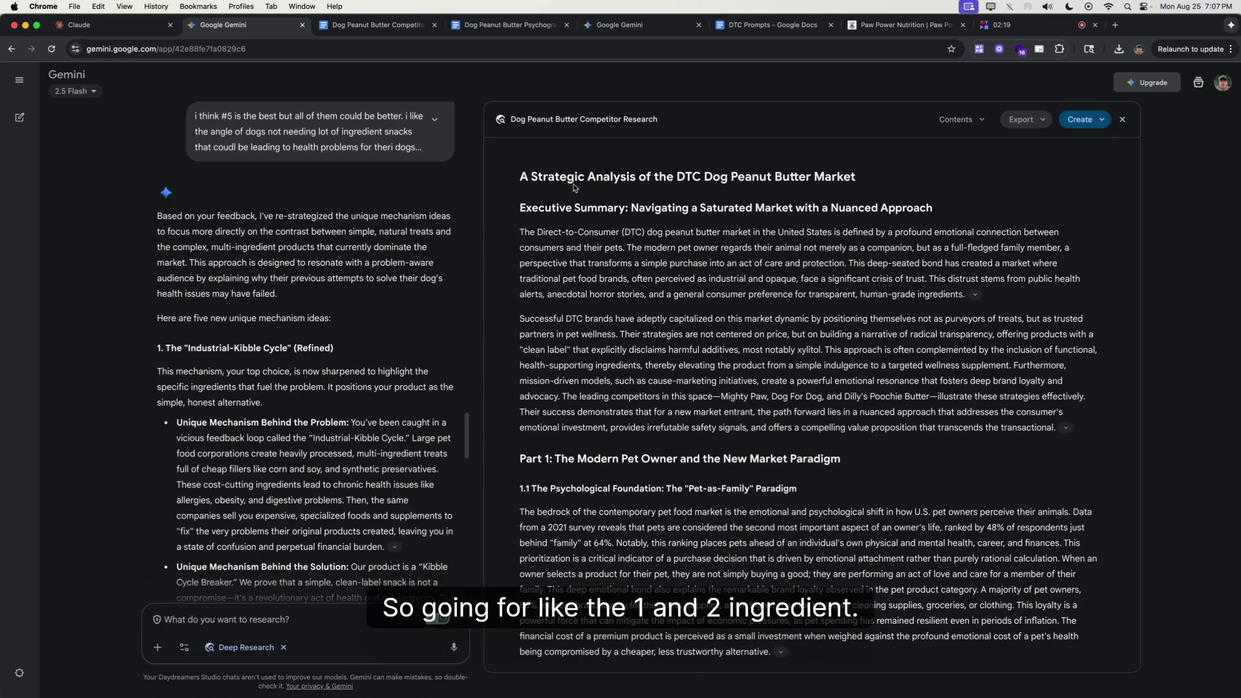
- Switch to the Paw Power Nutrition site and open the Dawg Butter Original Flavor product page
click(874, 26)
scroll(702, 225, down, 10)
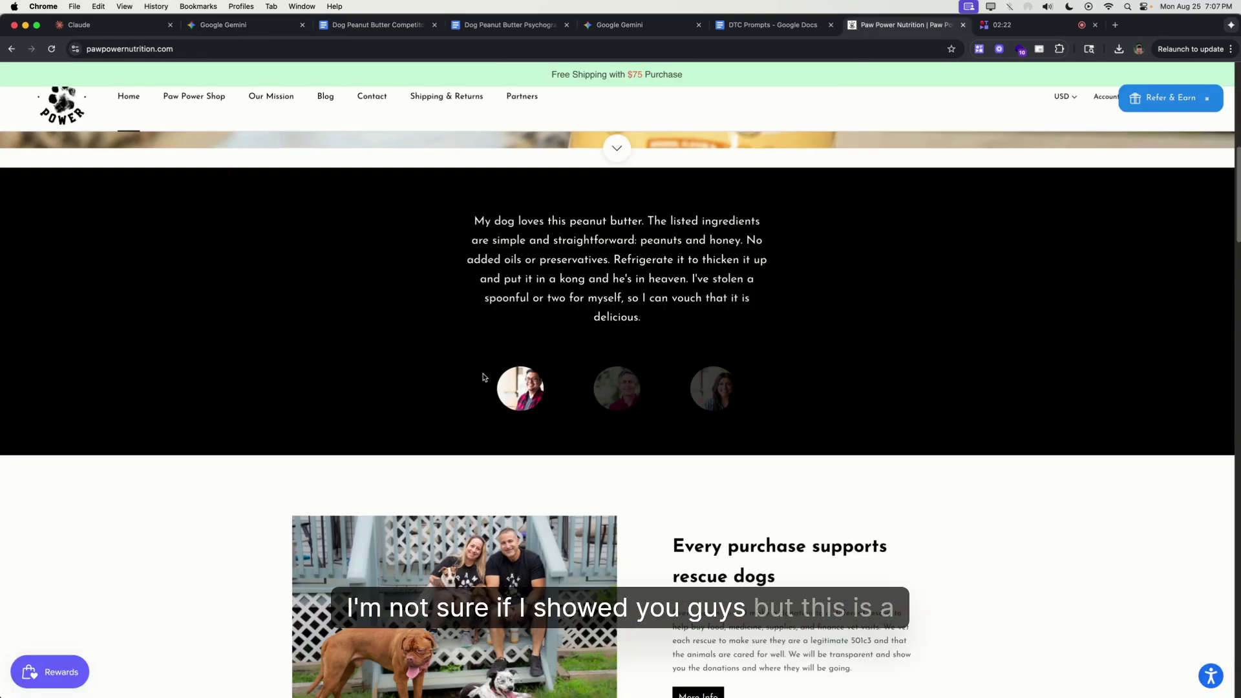
scroll(148, 396, up, 9)
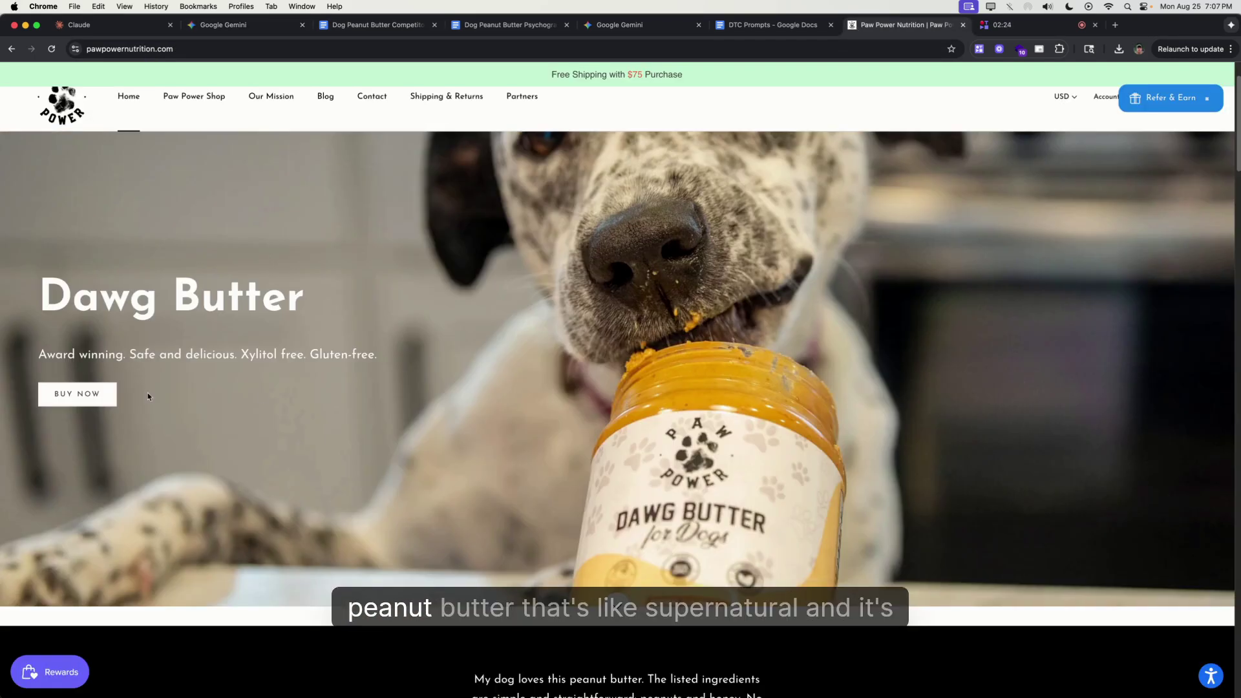
click(81, 394)
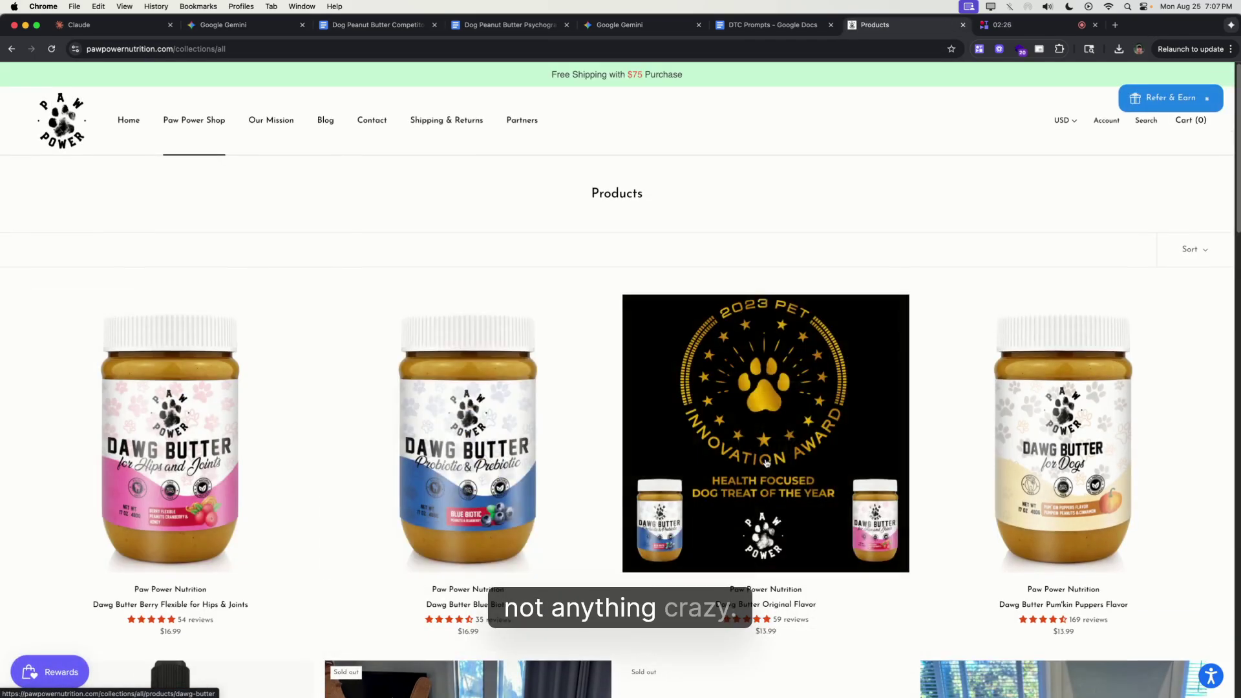
scroll(293, 348, down, 7)
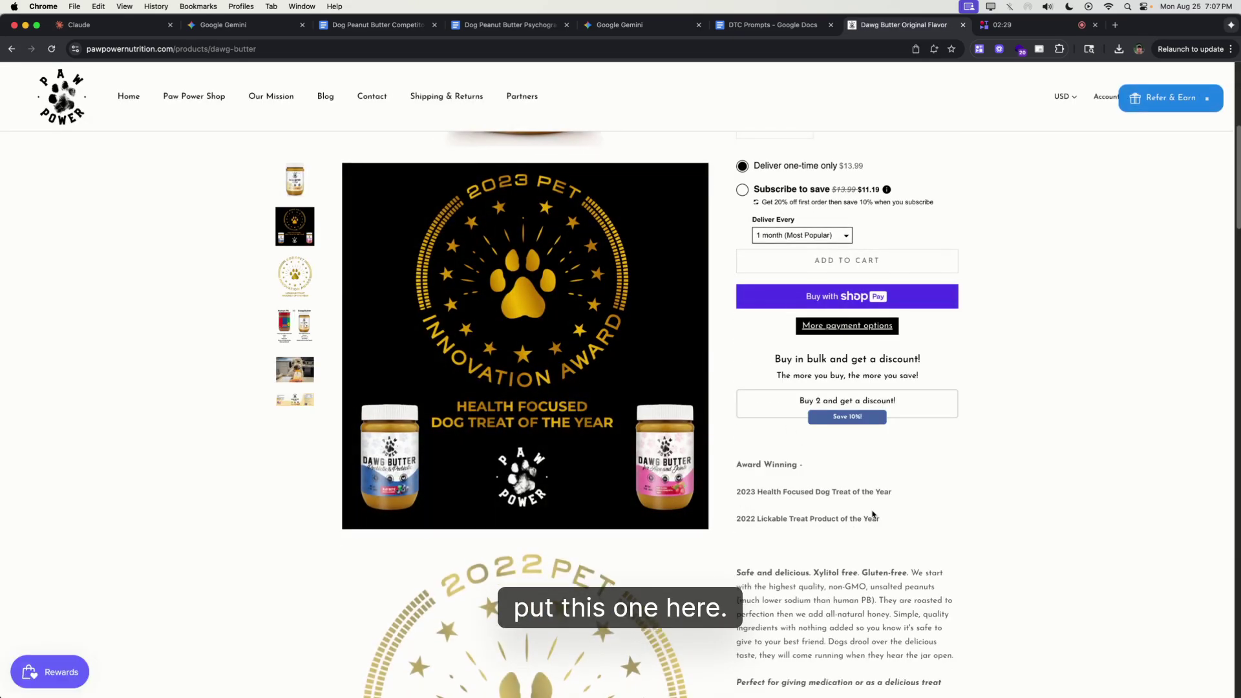
- Examine the product images for the comparison with human peanut butter and the ingredients on the jar label
click(294, 343)
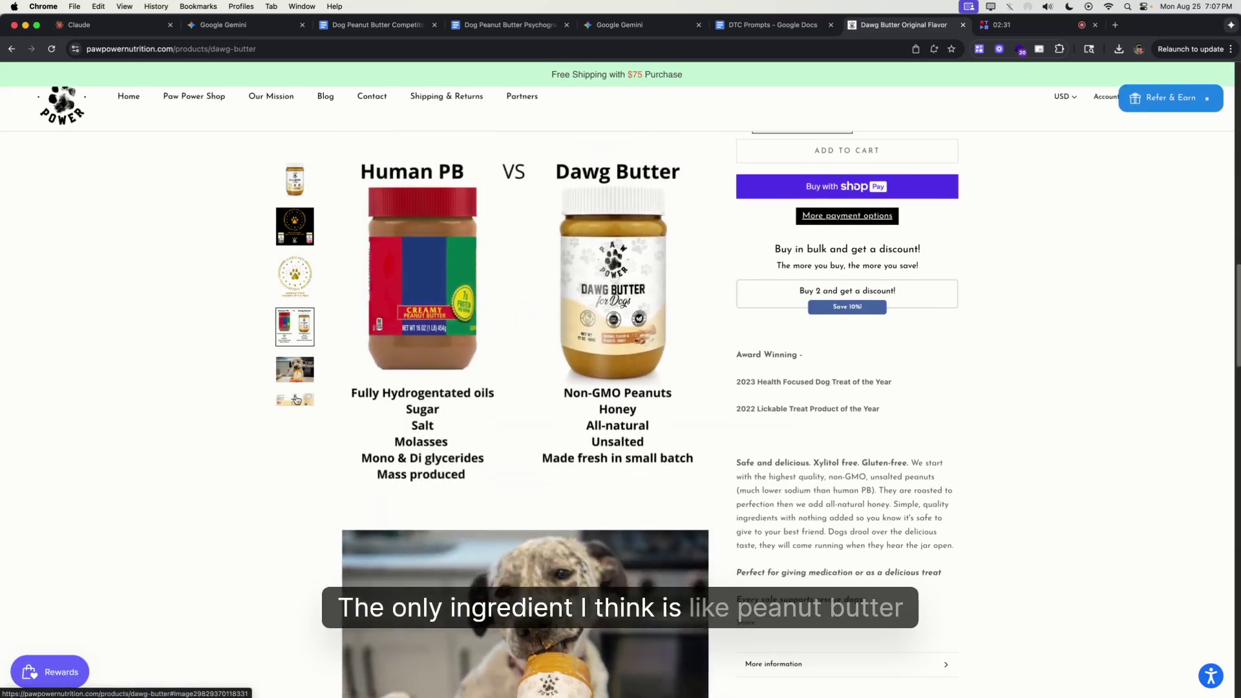
scroll(381, 432, down, 4)
click(665, 246)
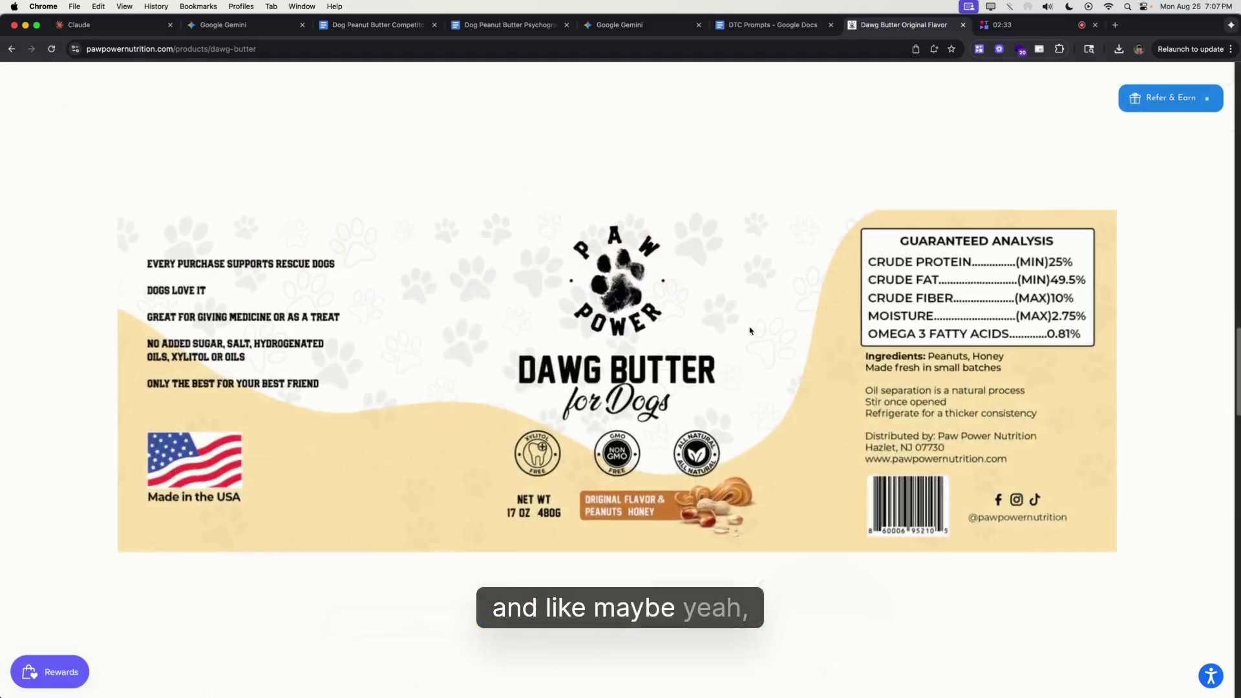
click(924, 408)
click(983, 354)
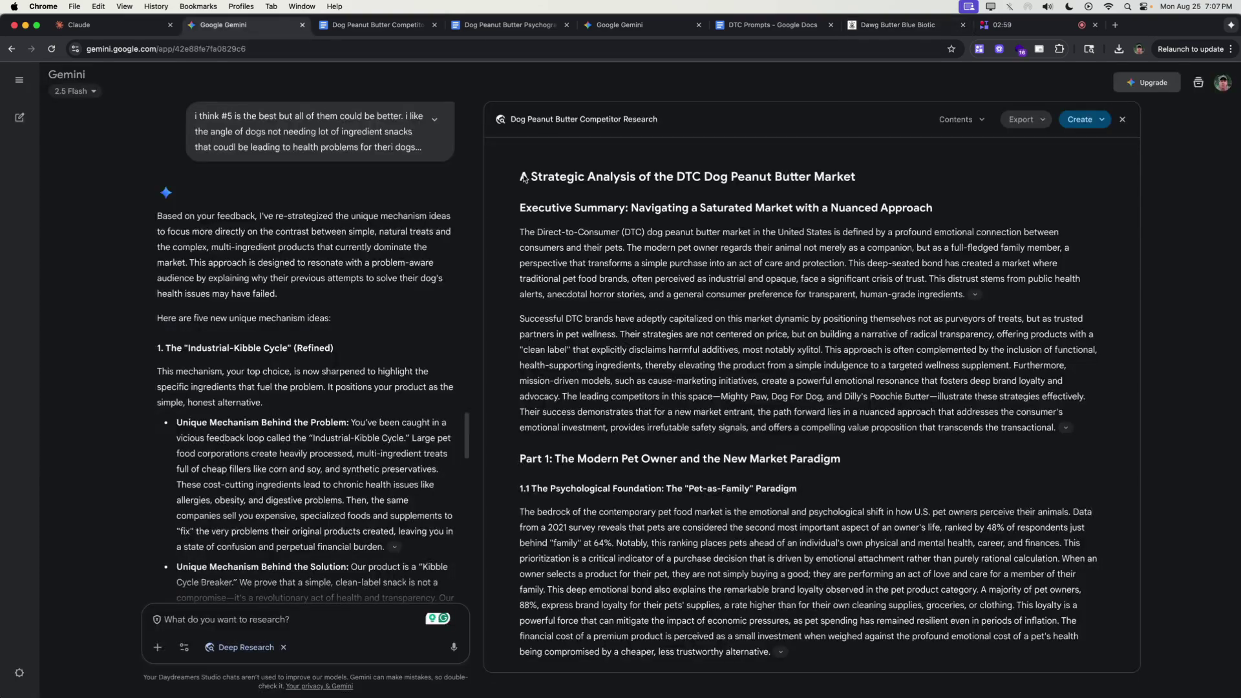
- Review Gemini's revised mechanism ideas and select the whole "Over-Processed Paradox" section, including its problem and solution mechanisms, for copying
scroll(298, 416, down, 5)
scroll(298, 416, down, 6)
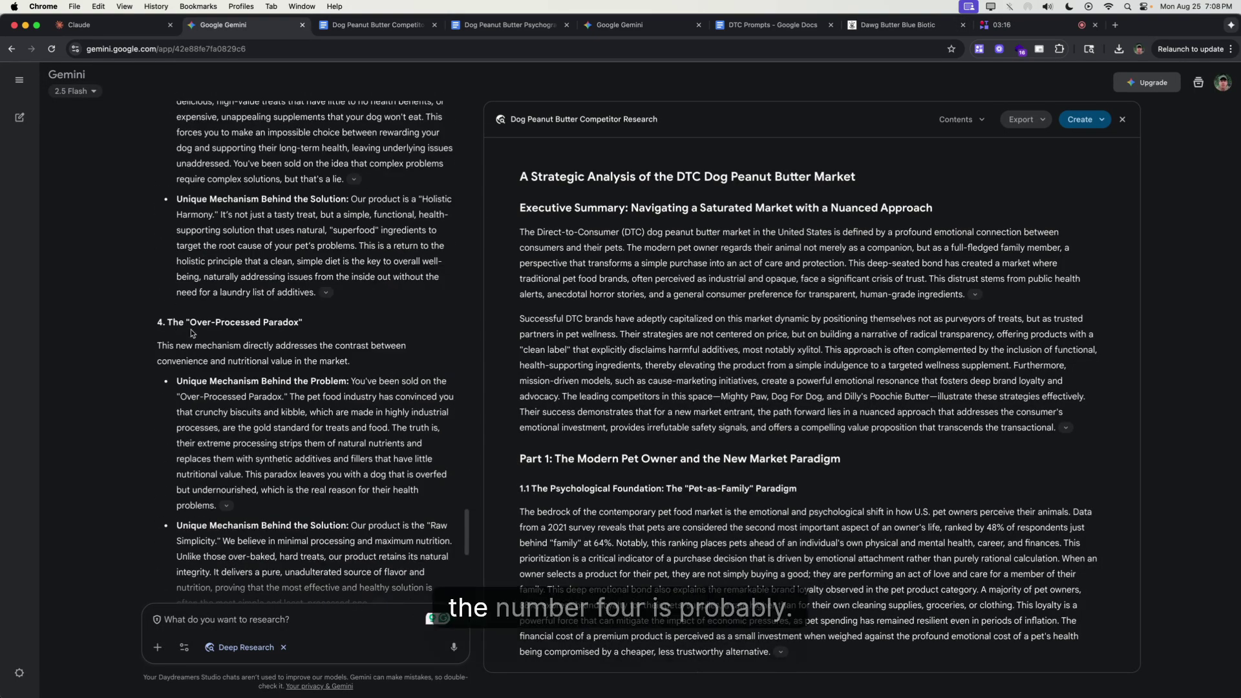
scroll(280, 354, up, 4)
scroll(232, 349, up, 2)
scroll(213, 347, down, 10)
scroll(179, 344, up, 6)
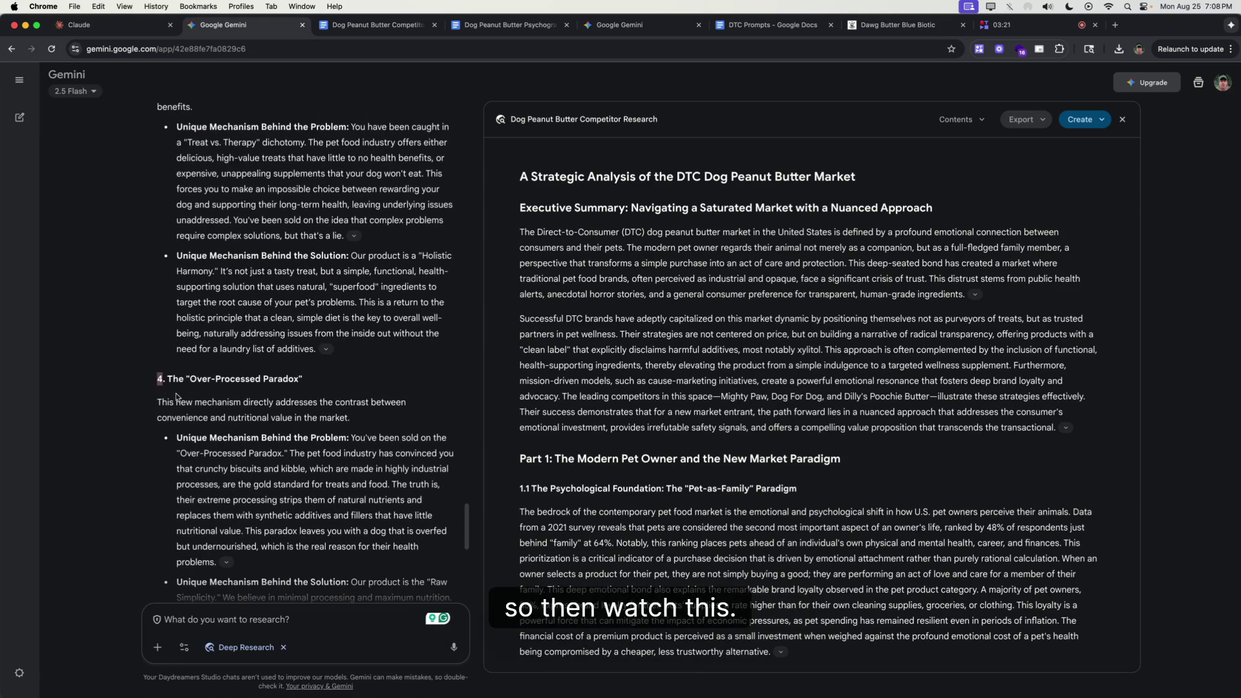
drag(197, 407, 366, 470)
scroll(362, 518, down, 3)
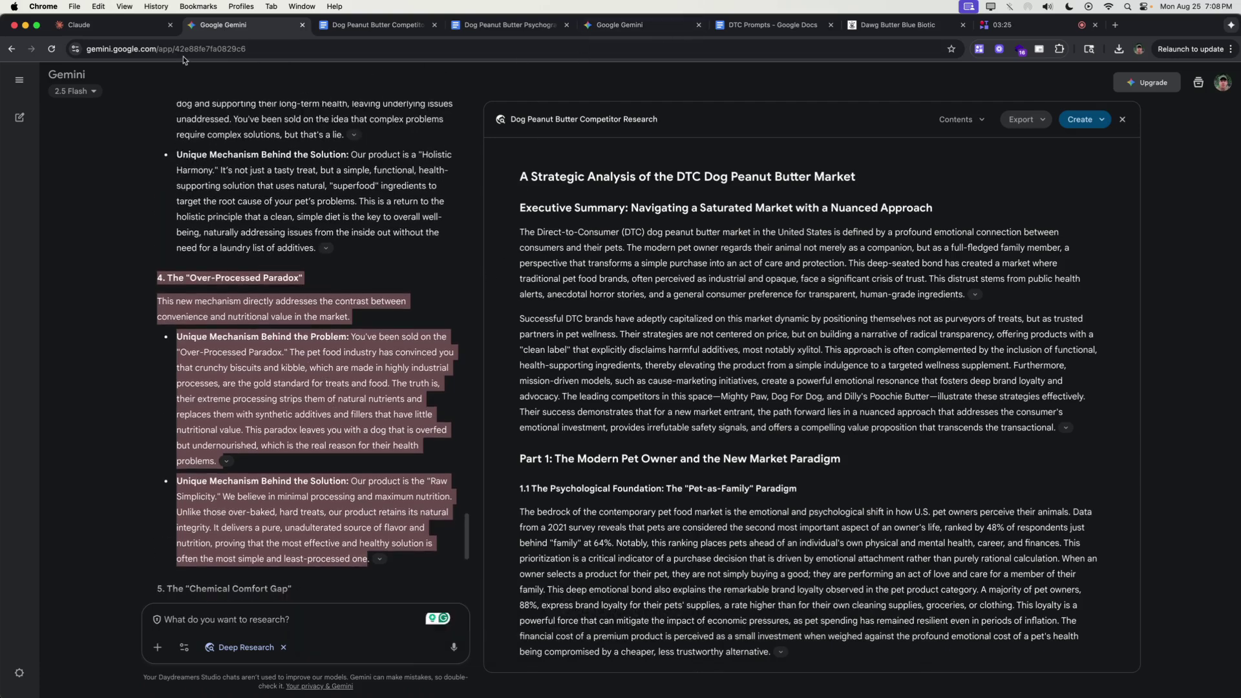
- Draft a Claude prompt asking for a presell landing page for Paw Power's peanut butter for dogs, with the copied angle pasted in
key(super+1)
text(write me a presell landing page)
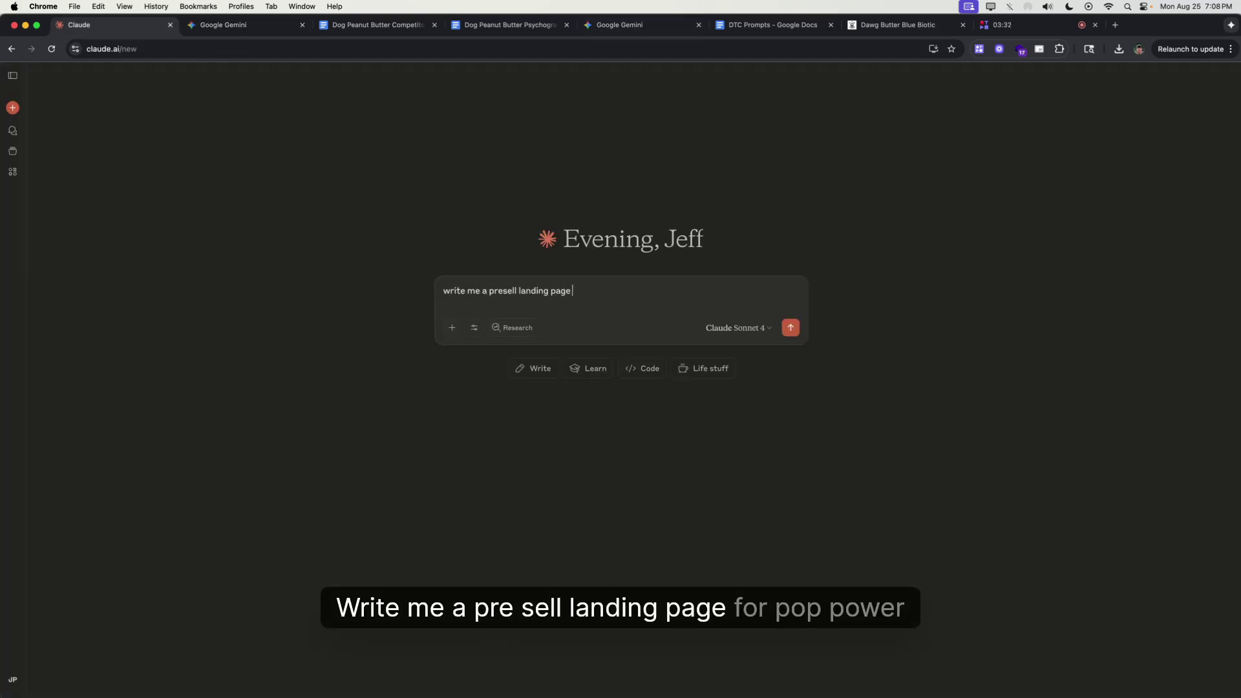
text( for paw power's peanut but)
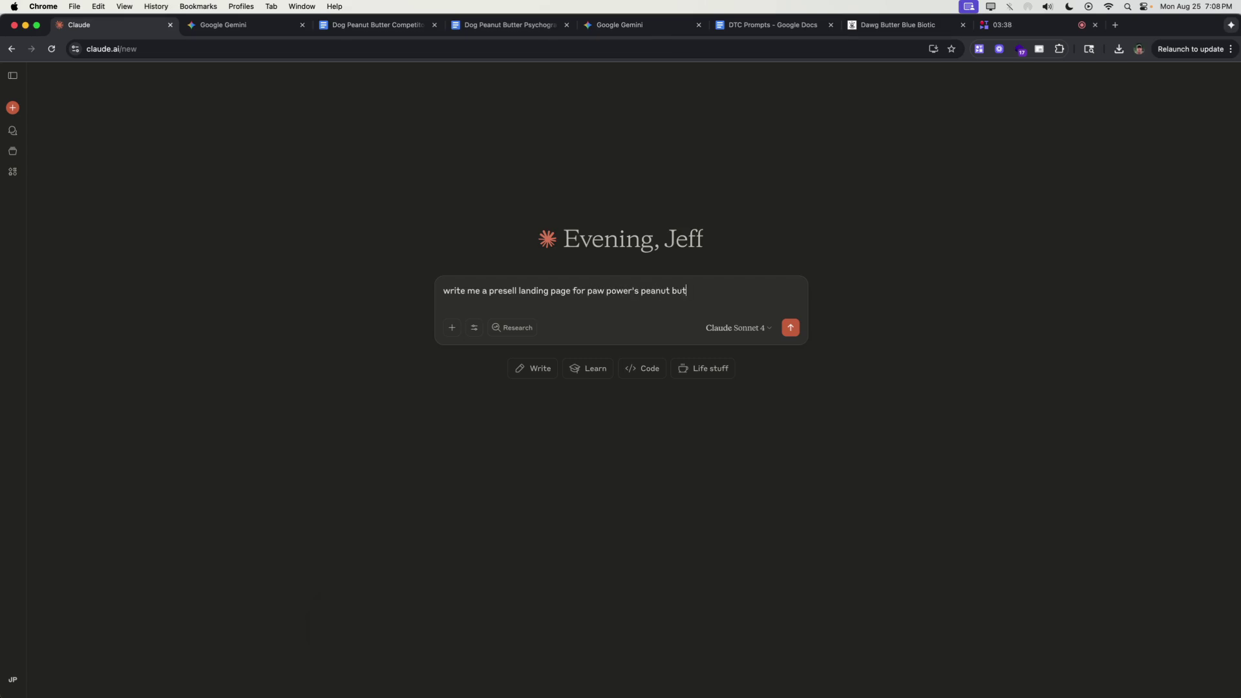
text(ter for dogs)
key(shift+Return)
text(this is the angle:)
key(shift+Return)
key(shift+Return)
key(super+v)
key(shift+Return)
key(shift+Return)
- Mention the psychographic brief and competitor report in the prompt, attach both downloaded PDFs, and send it to Claude
text(i will attach a ps)
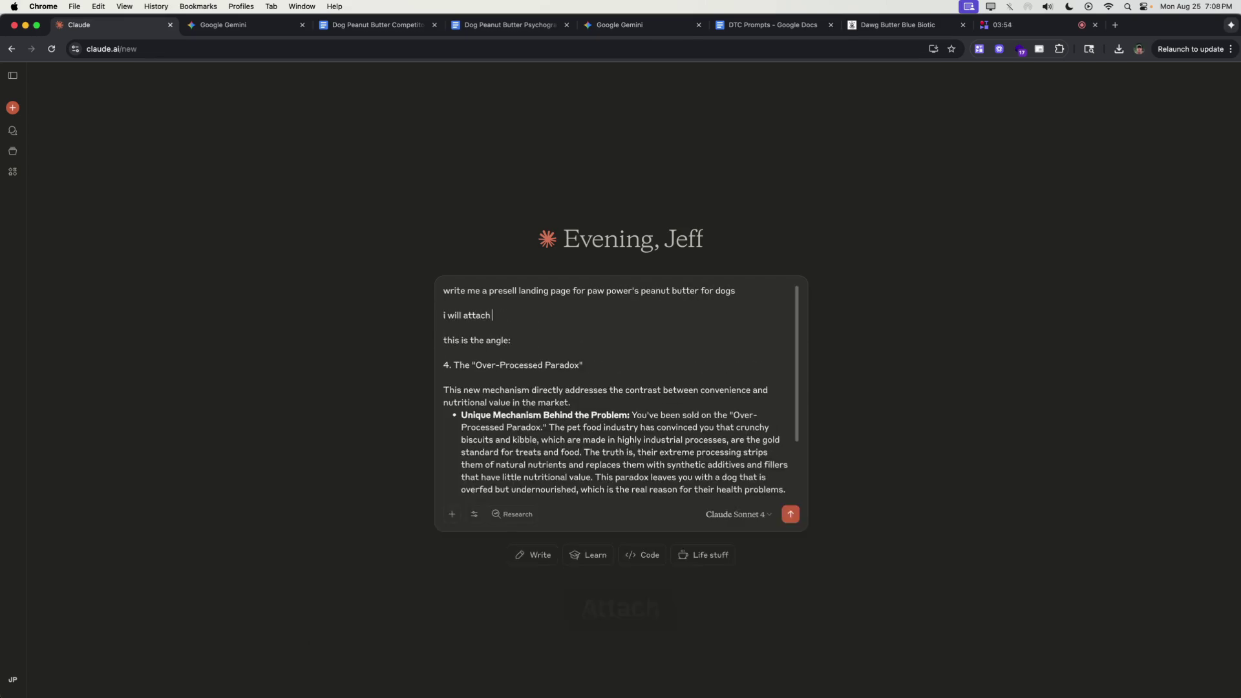
text(ychogrpahic brief and a competitor report as pdf)
mouse_move(507, 669)
click(1119, 49)
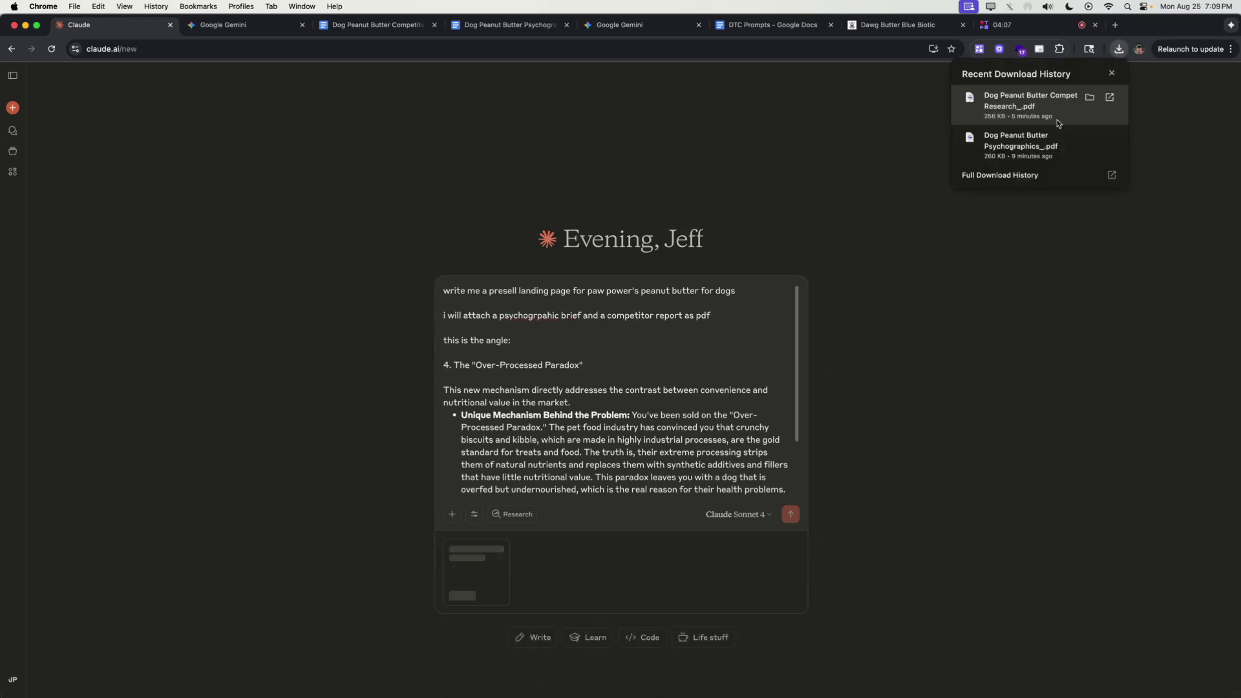
drag(1059, 123, 540, 503)
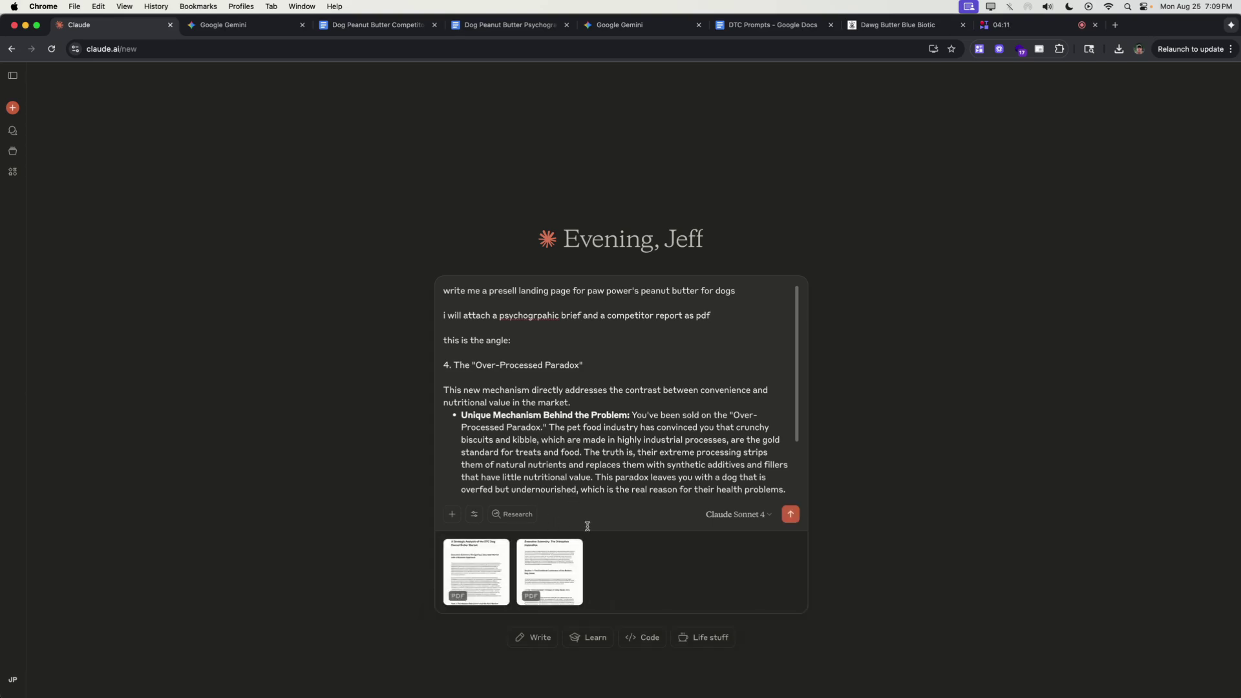
click(790, 514)
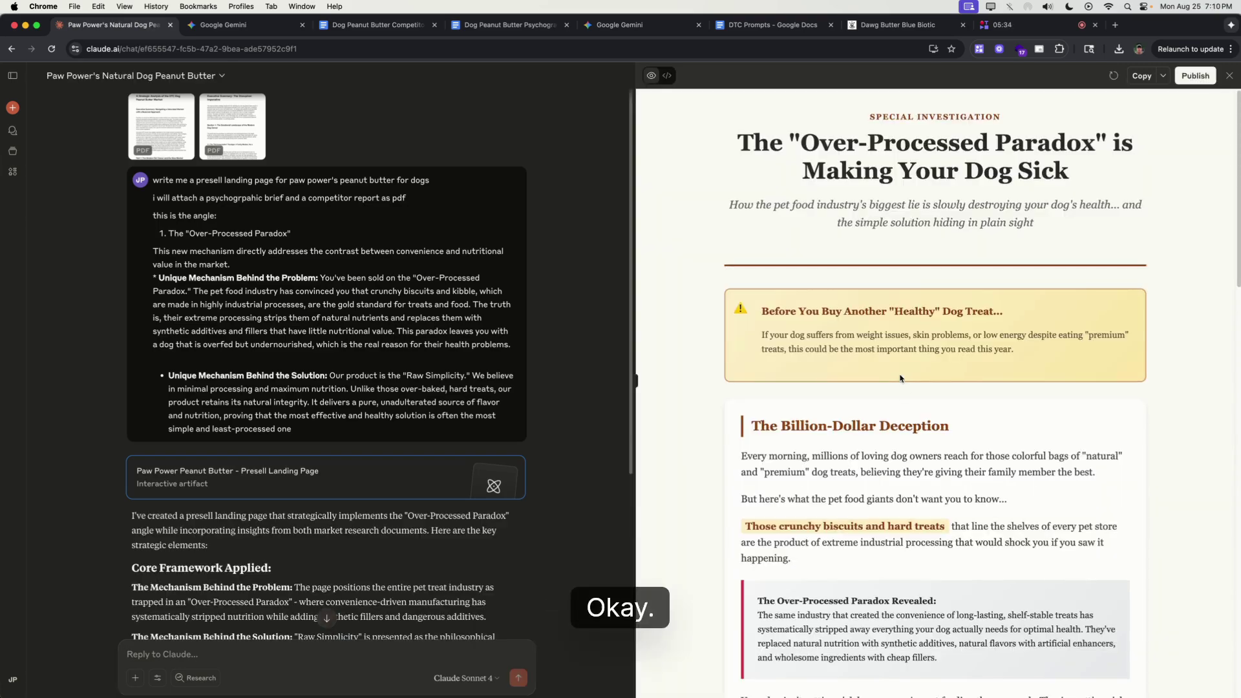
- Review the generated presell landing page, from its headline through the "Raw Simplicity Revolution" section
scroll(901, 378, down, 5)
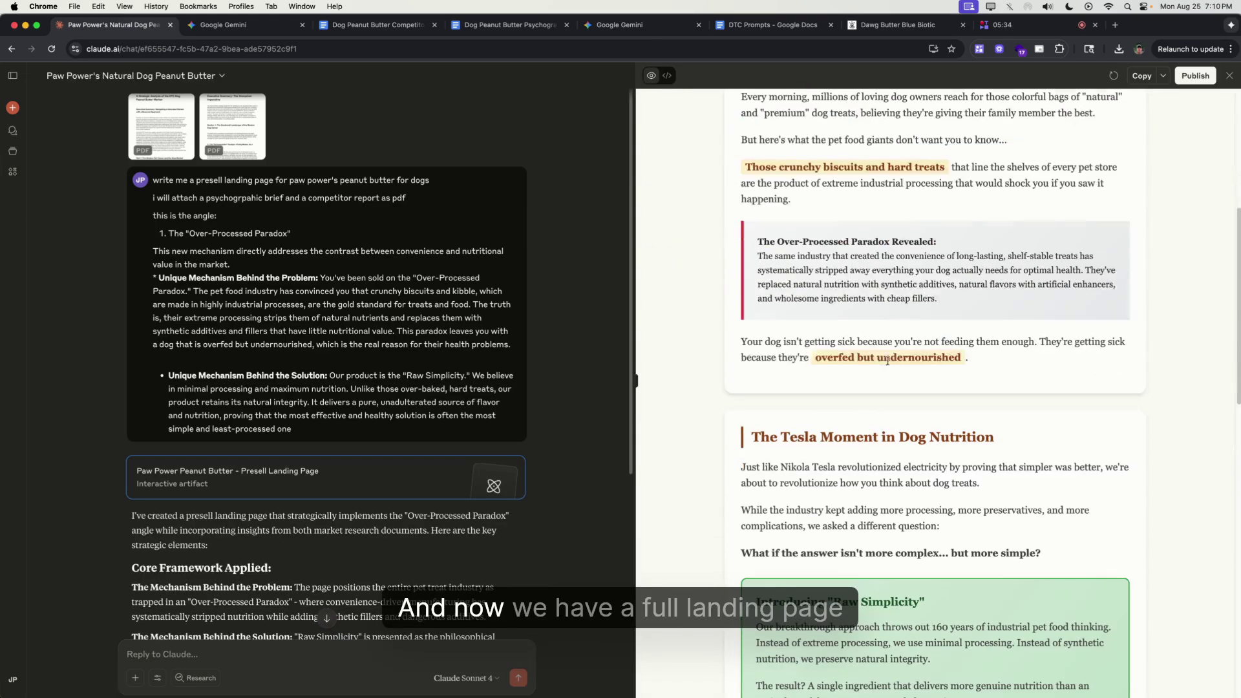
scroll(871, 354, down, 20)
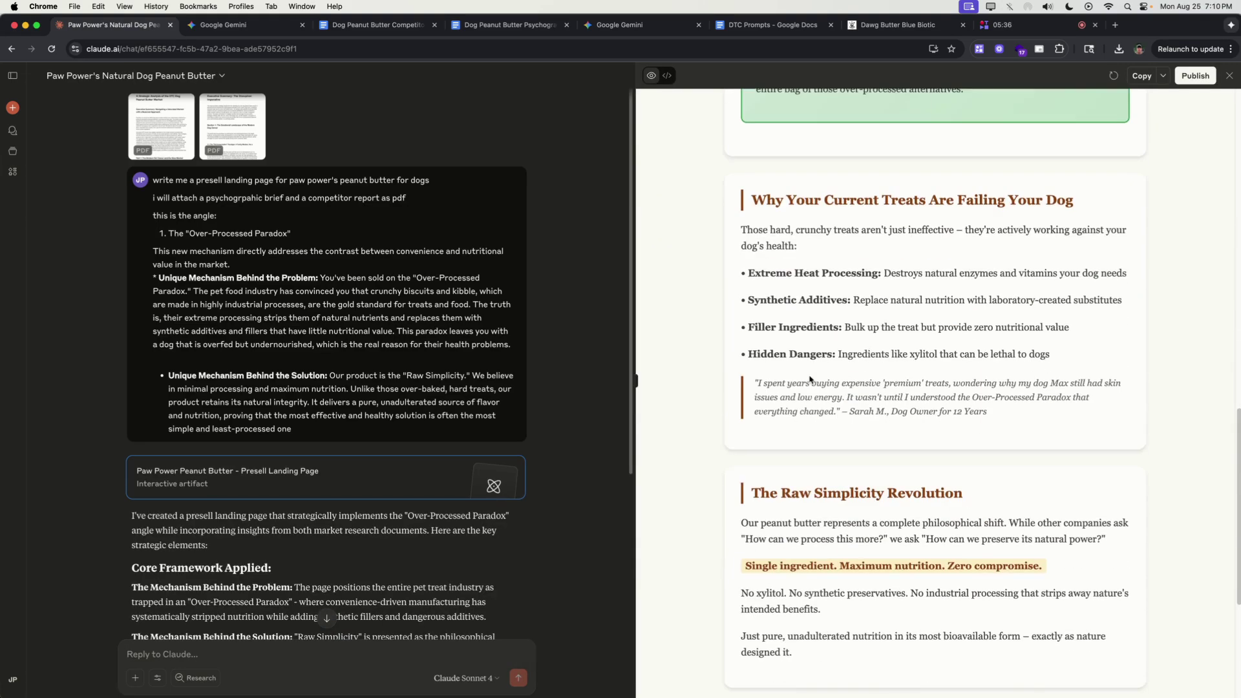
scroll(813, 387, up, 15)
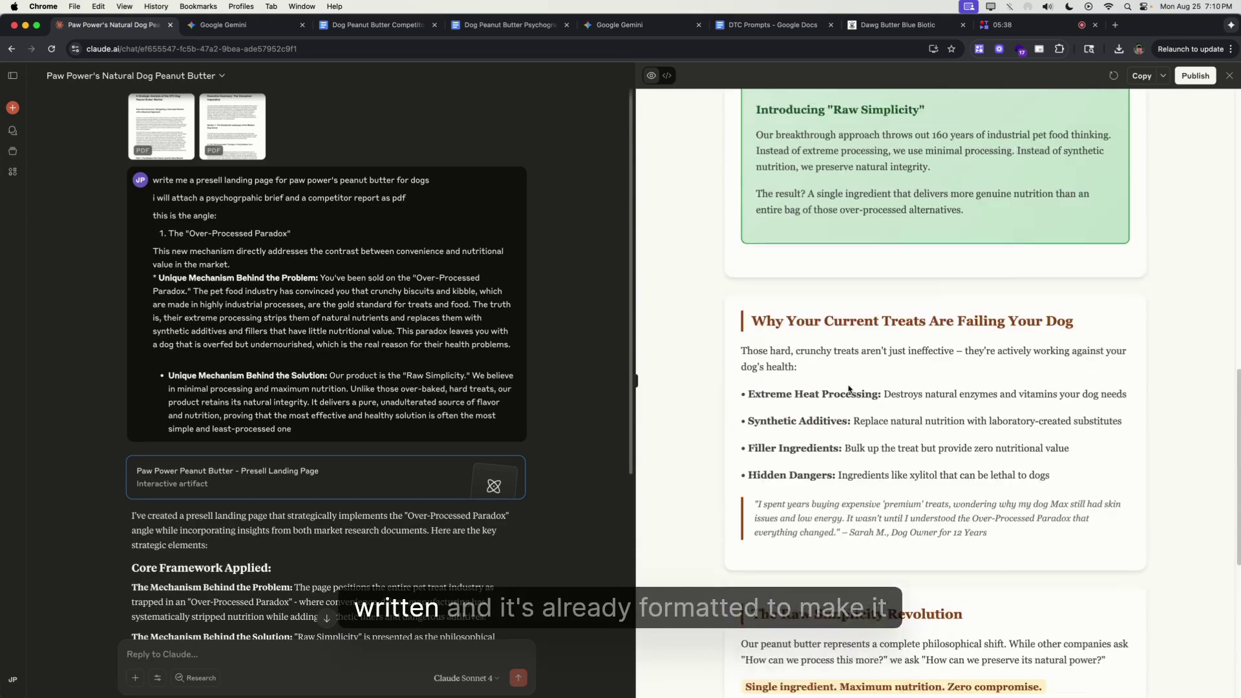
scroll(811, 384, up, 6)
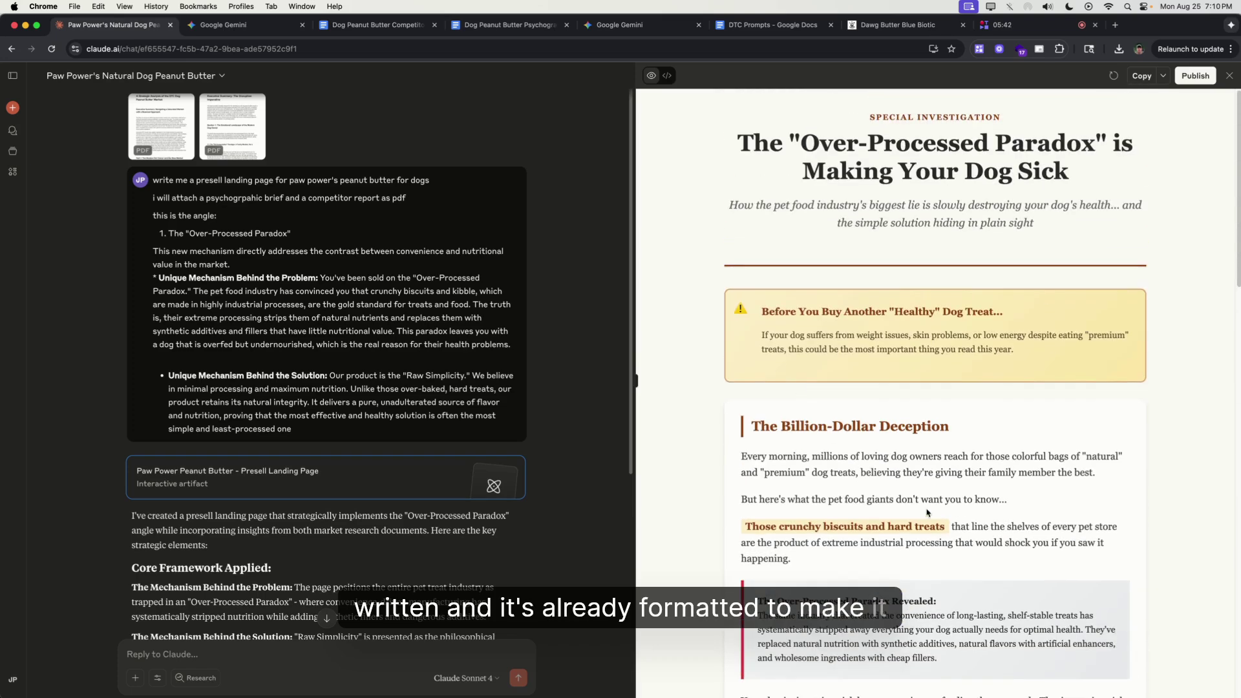
- Open the Replo editor in a new browser tab and look through the Advertorial 3 template's layout
click(1123, 25)
click(715, 289)
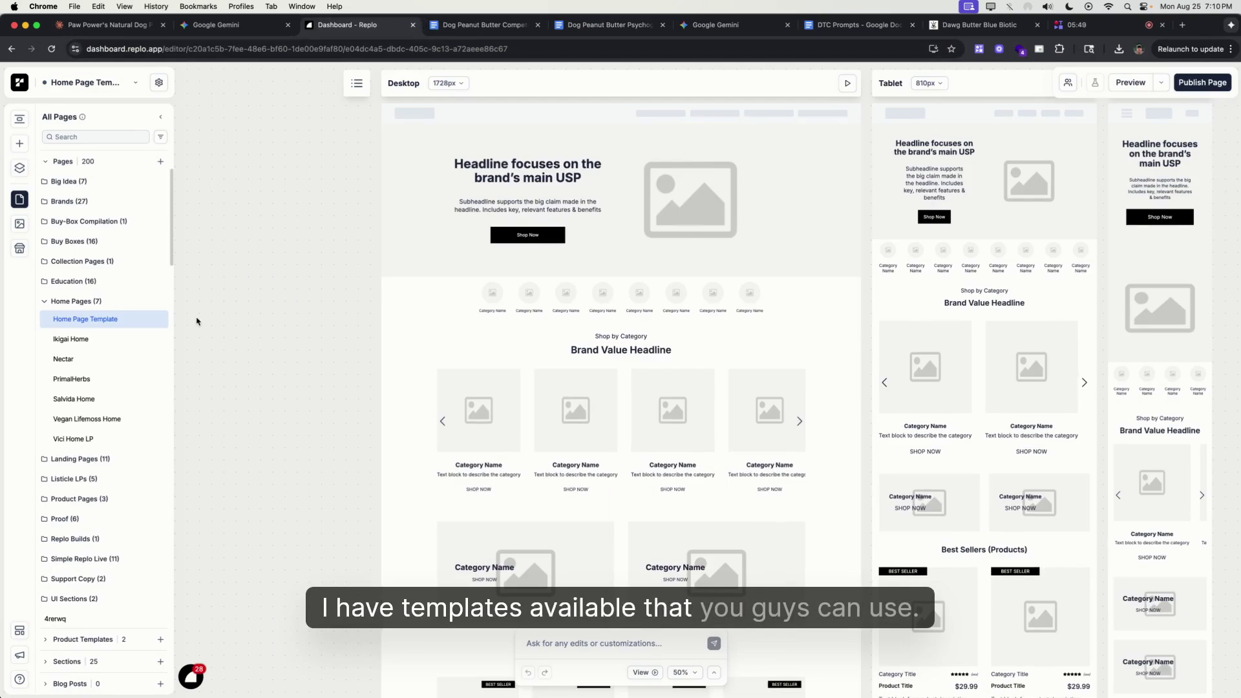
scroll(71, 278, down, 3)
click(157, 264)
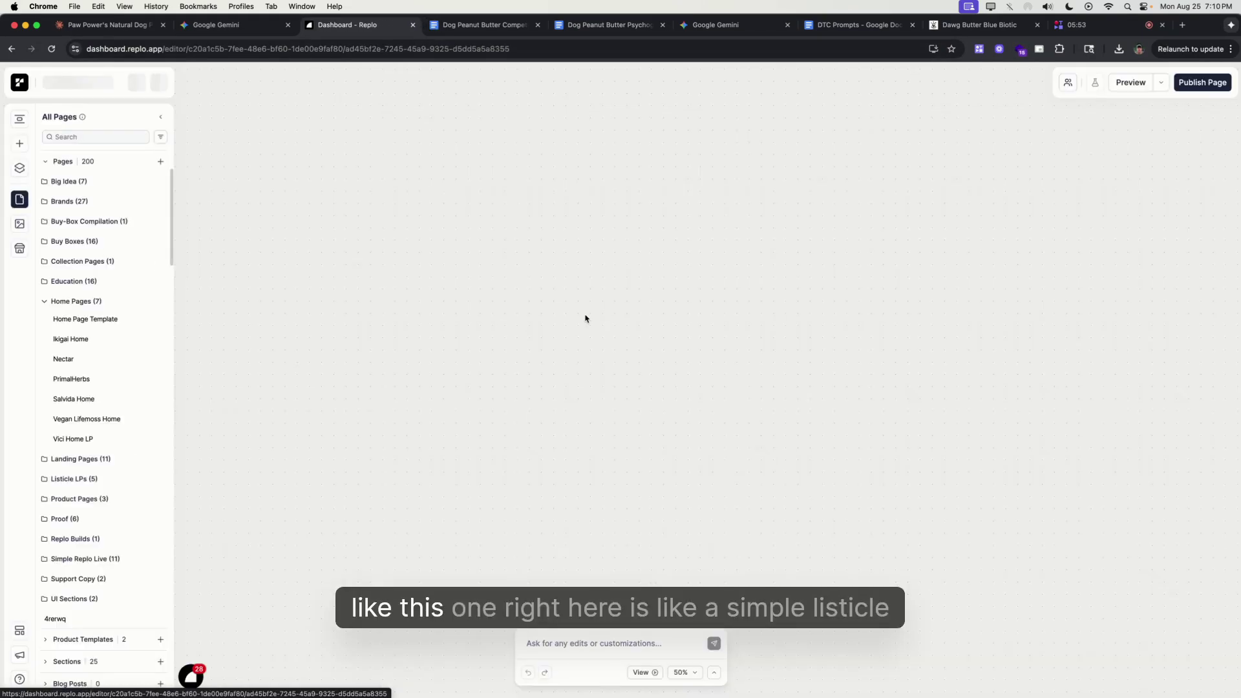
scroll(659, 287, down, 10)
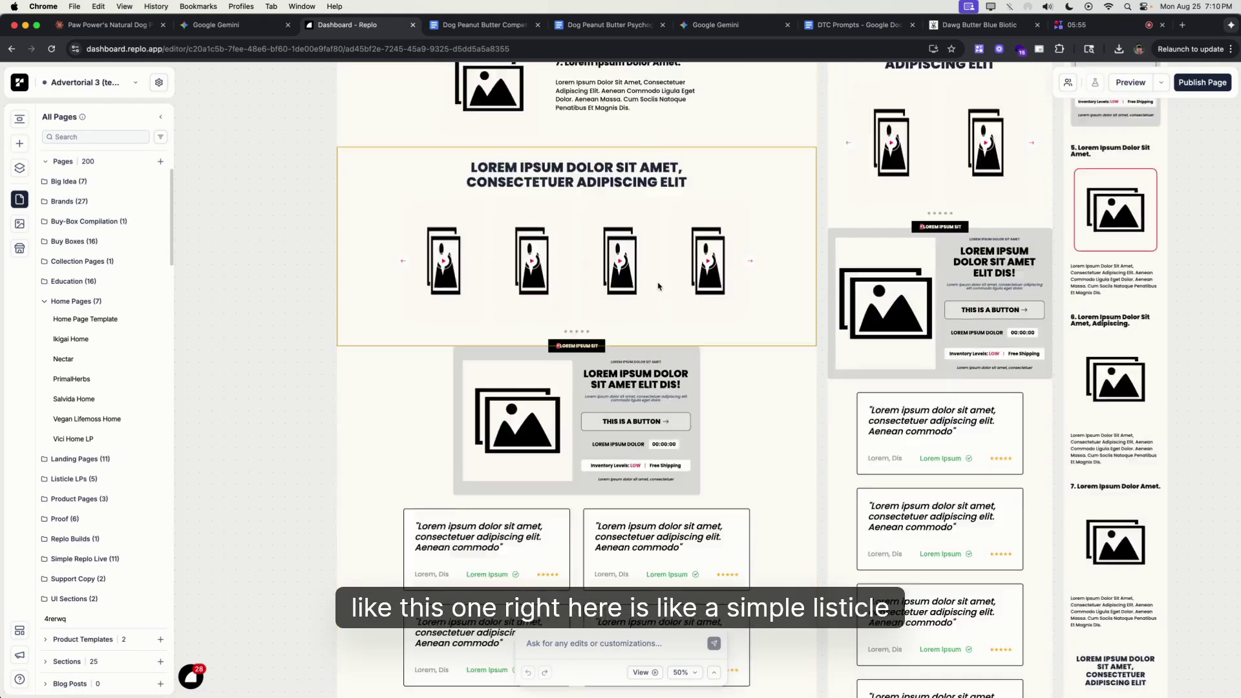
scroll(659, 286, up, 10)
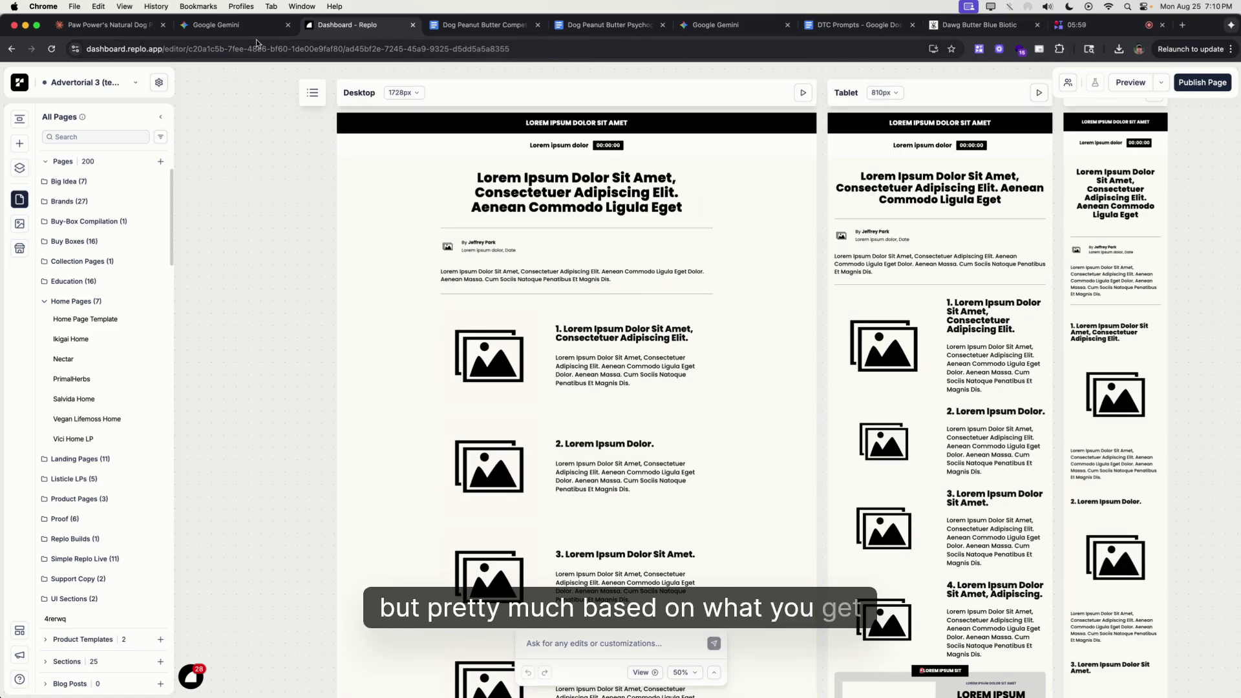
- Return to Claude and check the landing page's opening sections against the advertorial format
click(125, 26)
scroll(816, 394, down, 5)
scroll(841, 362, up, 5)
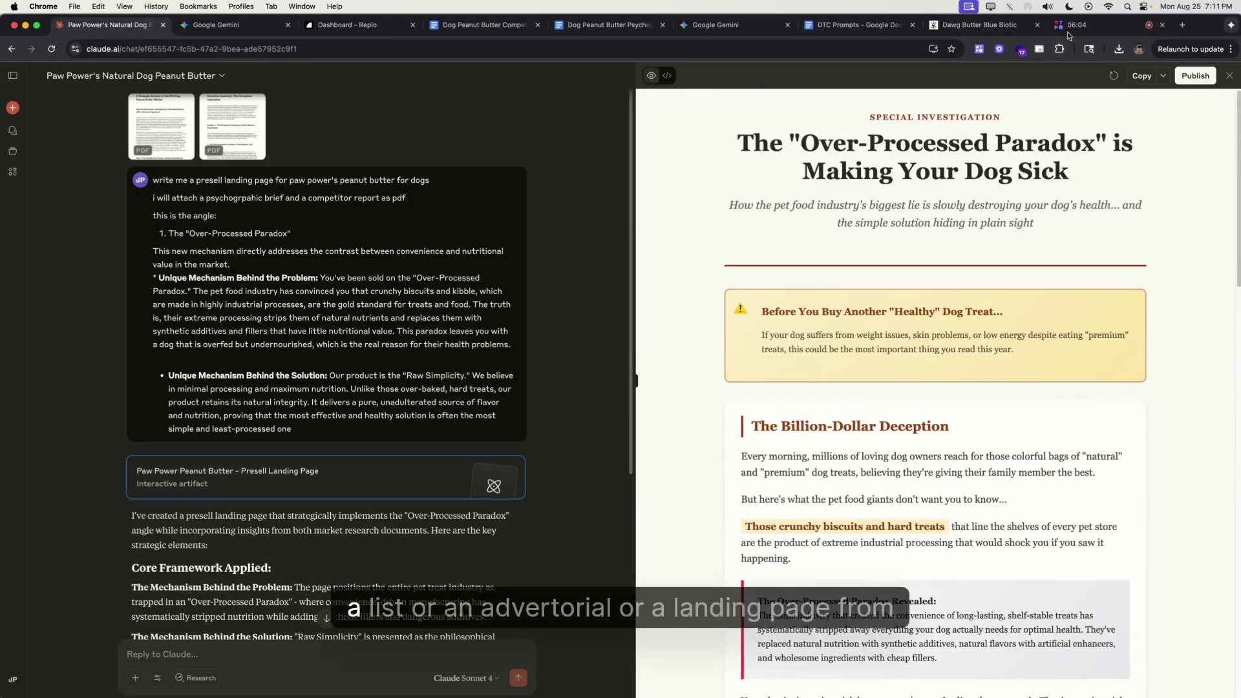
scroll(878, 378, down, 2)
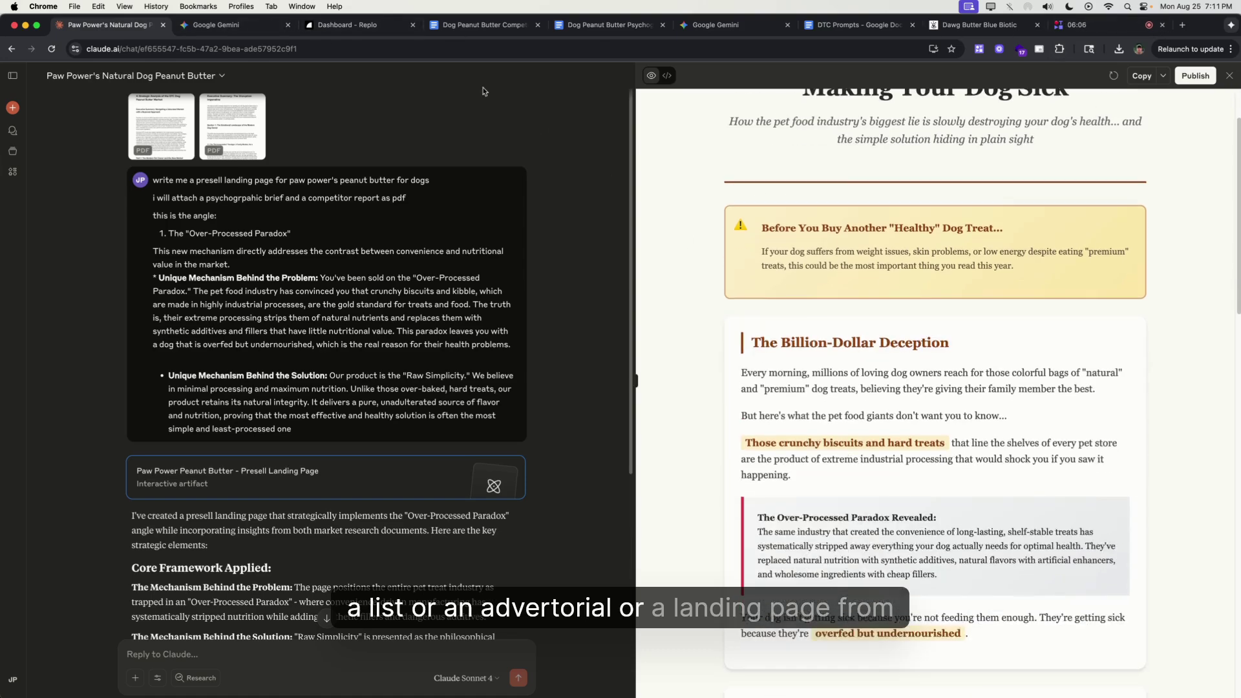
- Switch to Replo, filter its template library to advertorials, and open the Onnit Advertorial template's preview
click(348, 24)
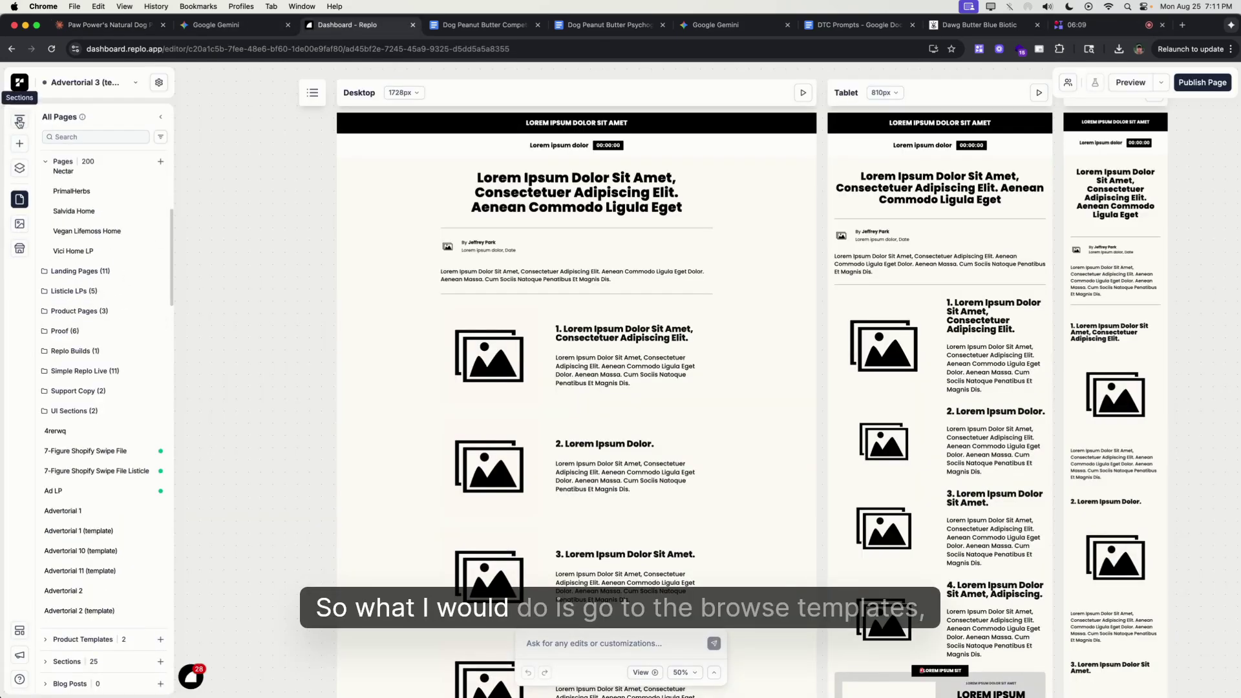
click(18, 632)
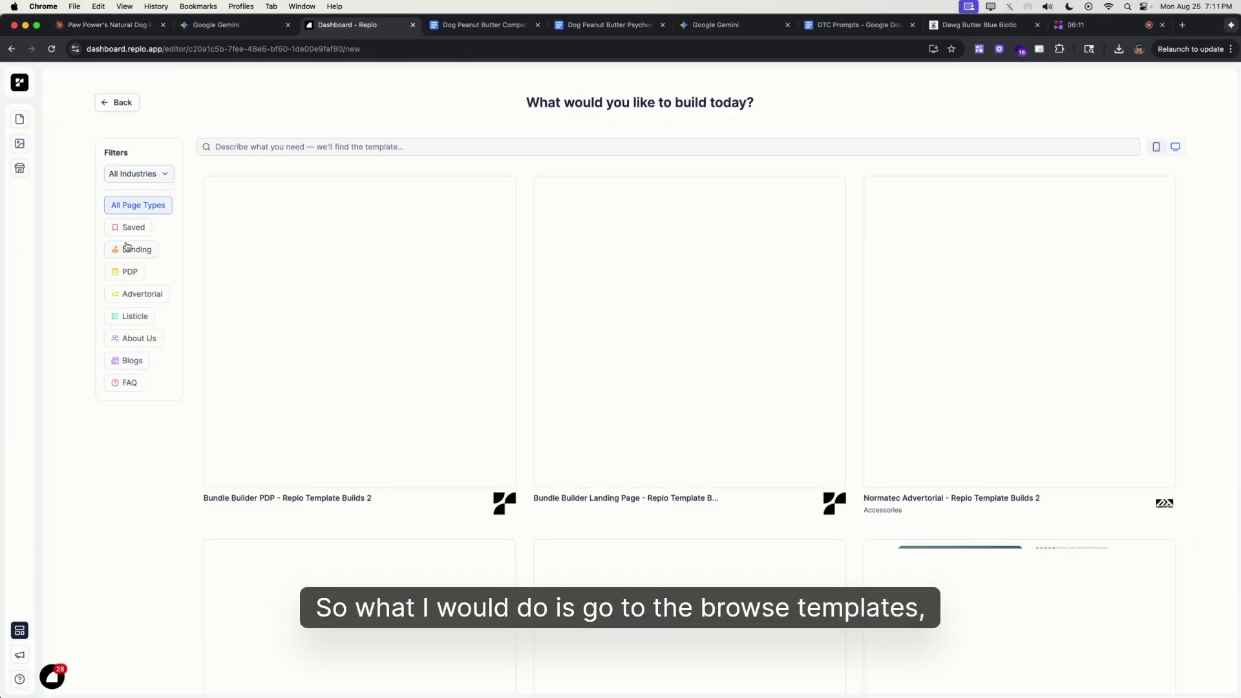
click(137, 294)
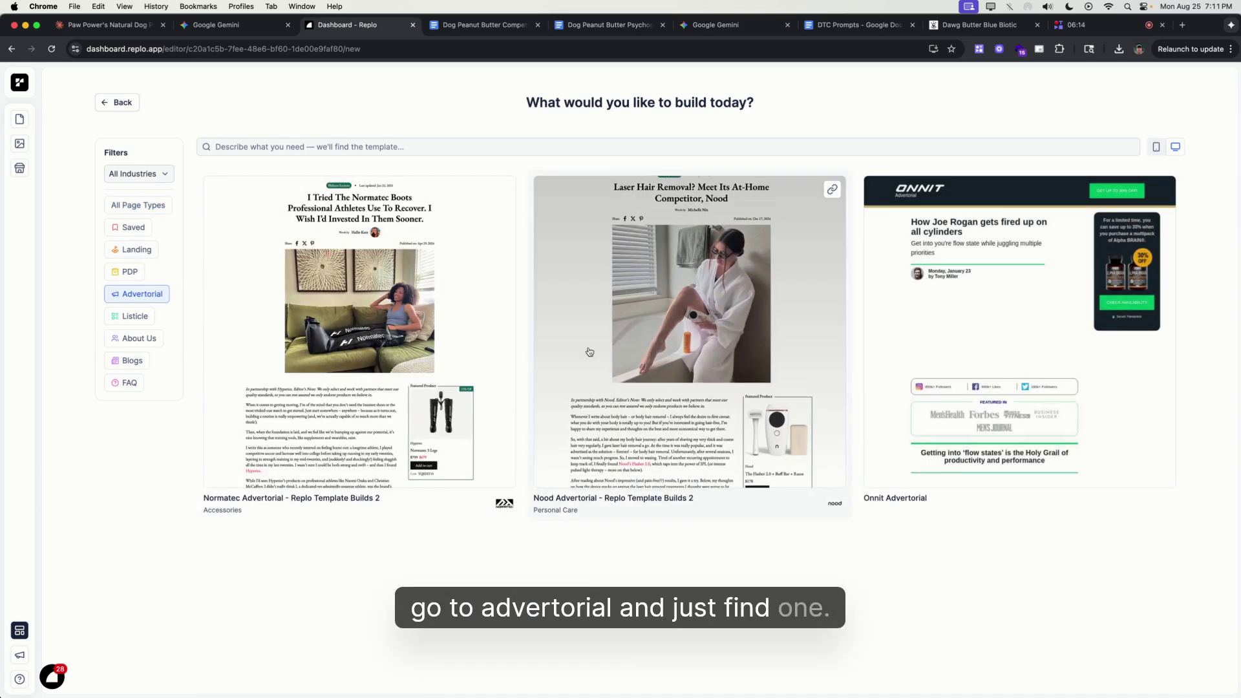
click(933, 233)
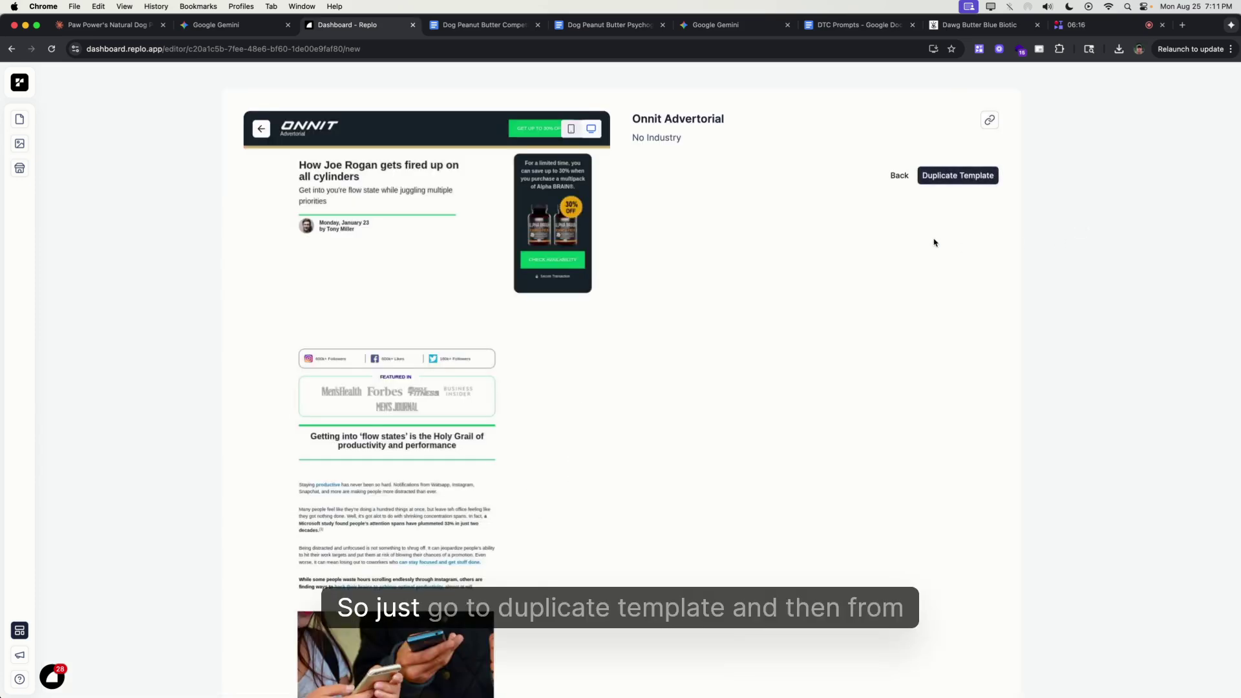
- Duplicate the Onnit Advertorial template and replace its headline with Claude's headline, 'The "Over-Processed Paradox" is Making Your Dog Sick'
click(958, 175)
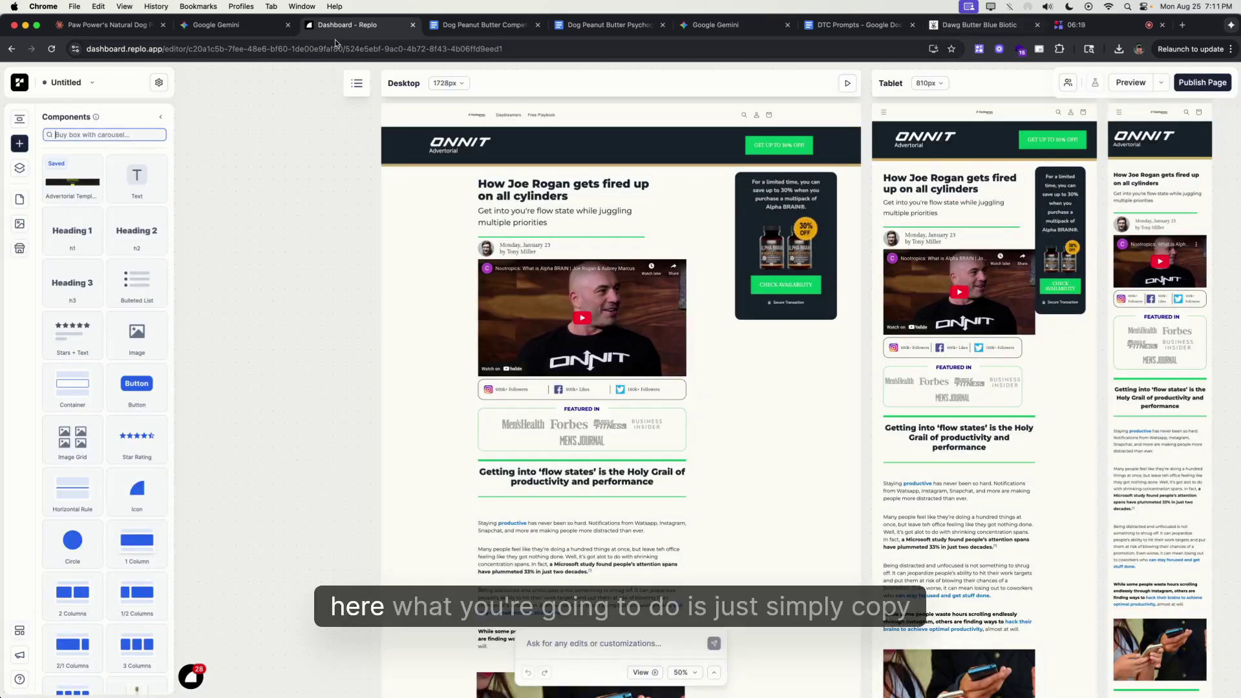
click(114, 32)
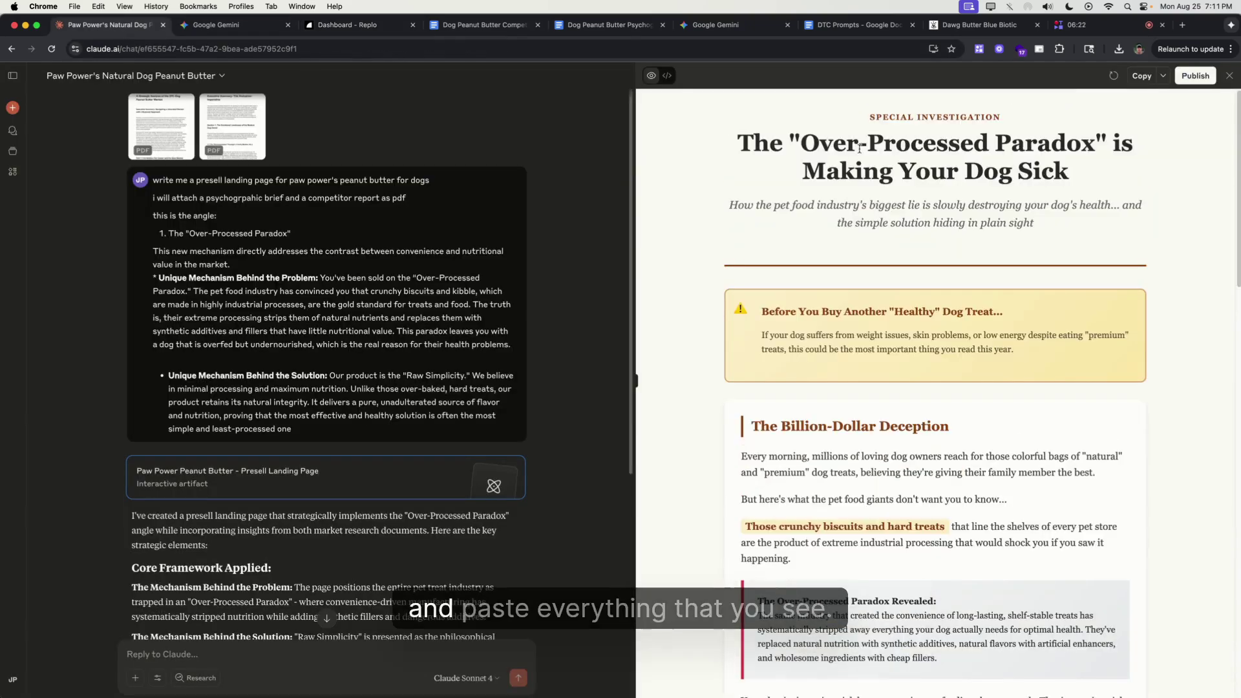
triple_click(788, 127)
key(super+c)
drag(317, 29, 216, 27)
double_click(549, 187)
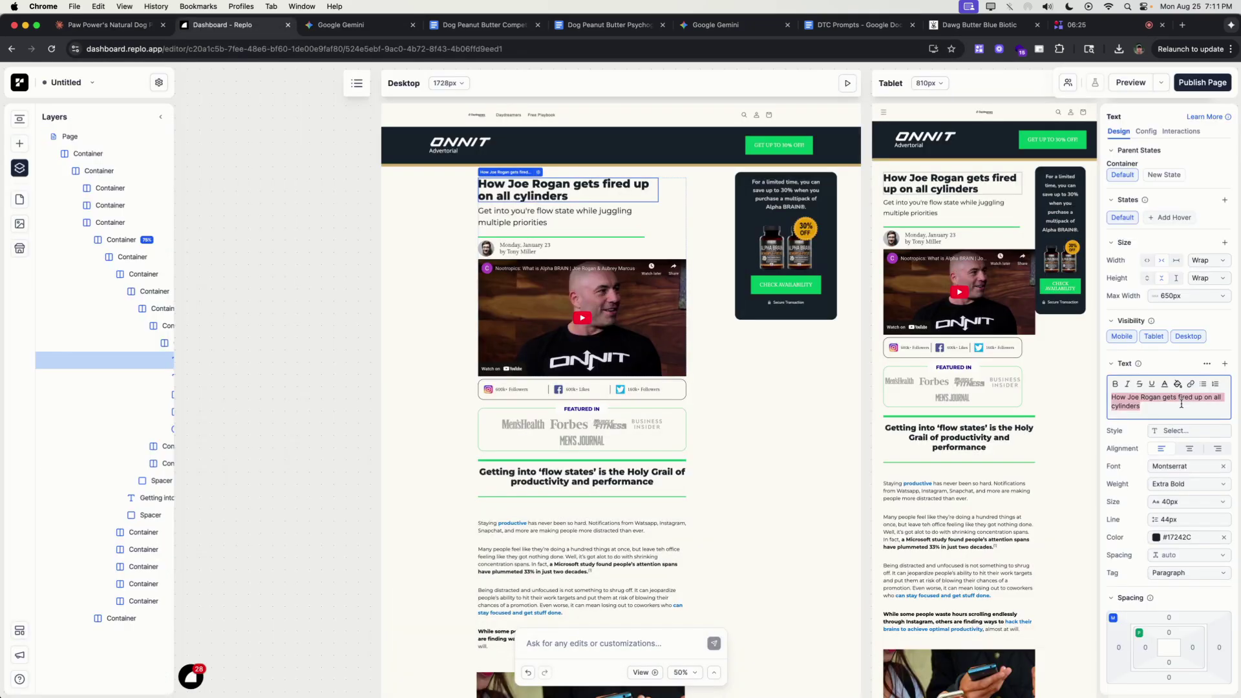
key(super+v)
- Replace the template's subheadline with Claude's line beginning 'How the pet food industry's biggest lie is slowly destroying your dog's health...'
click(62, 24)
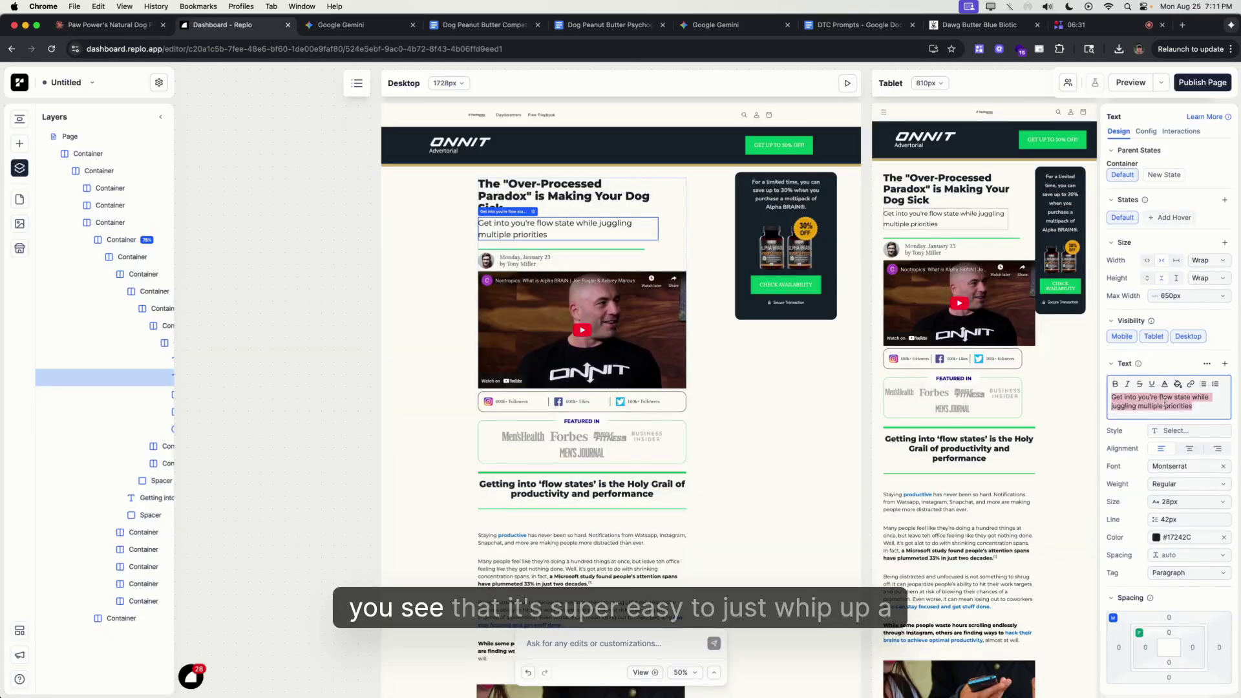
text(How the pet food industry's biggest lie is slowly destroying your dog's health... and the simple solution hiding in plain sight)
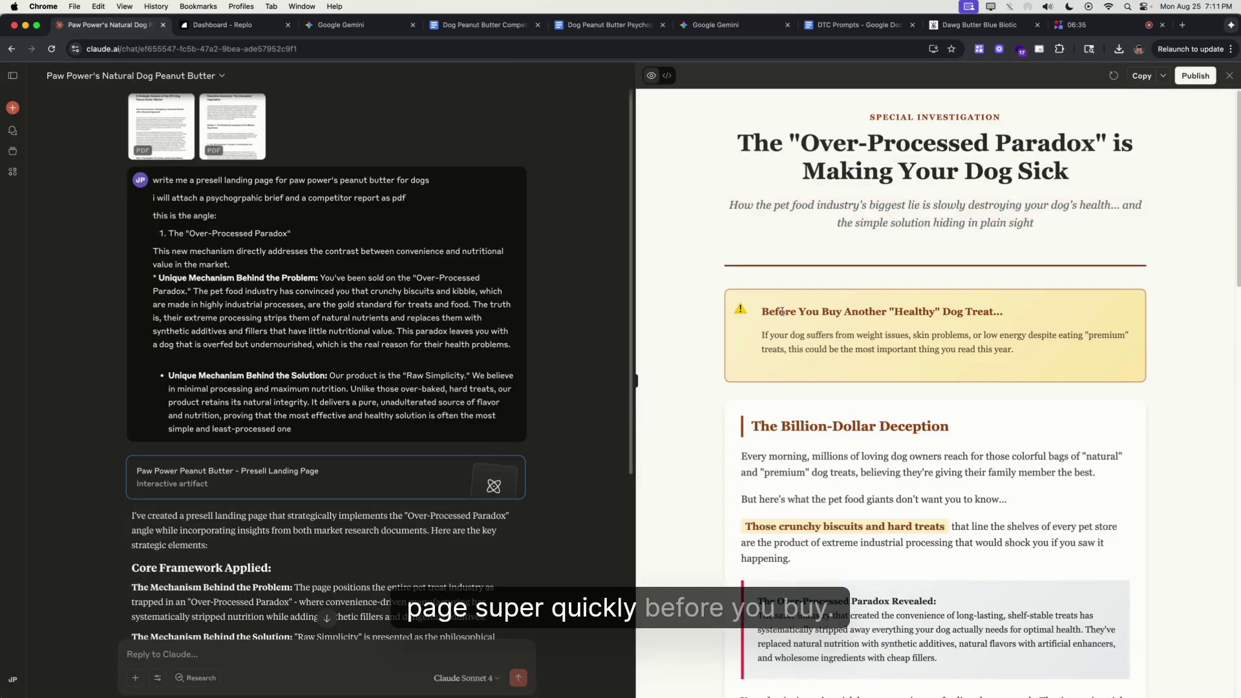
triple_click(782, 312)
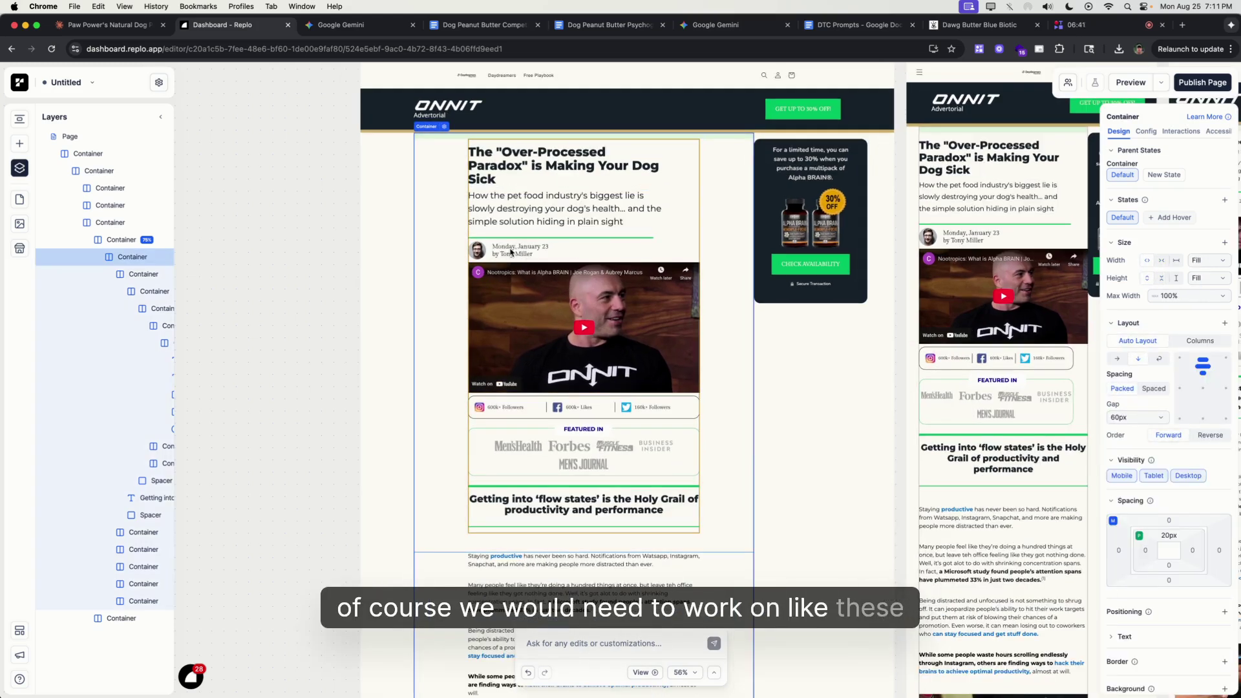
- Look over the advertorial's author byline, video, featured-in logos and body sections for elements to customize
click(512, 251)
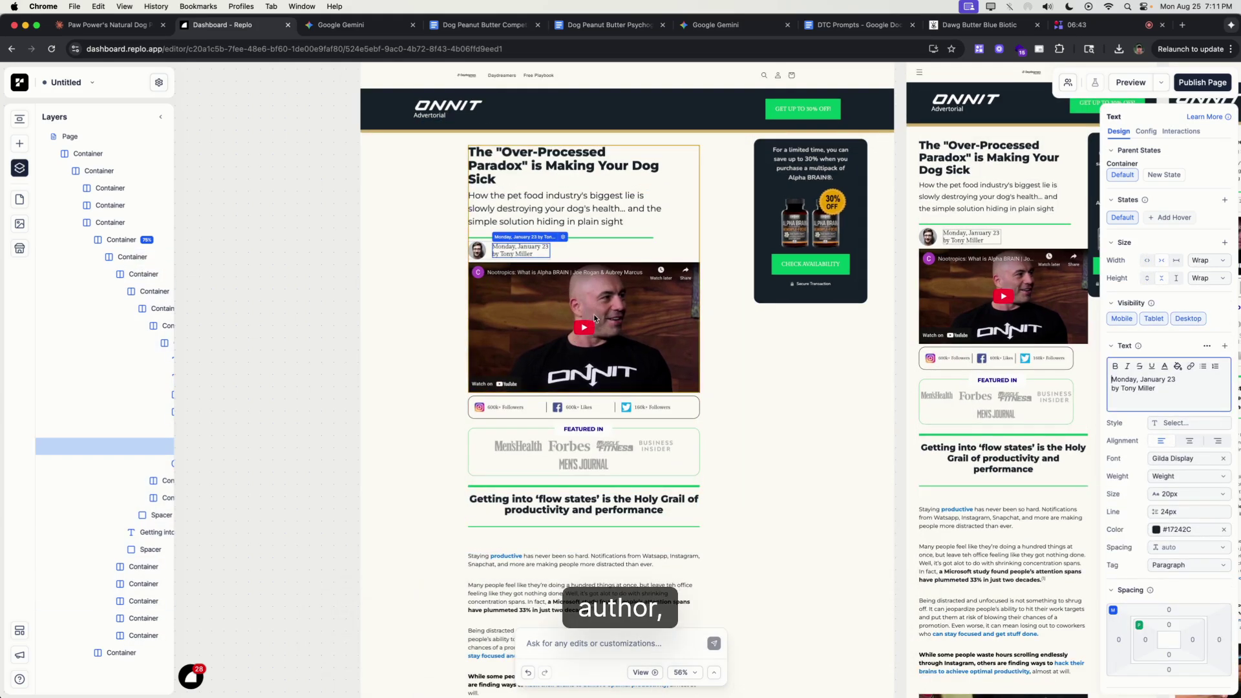
key(Escape)
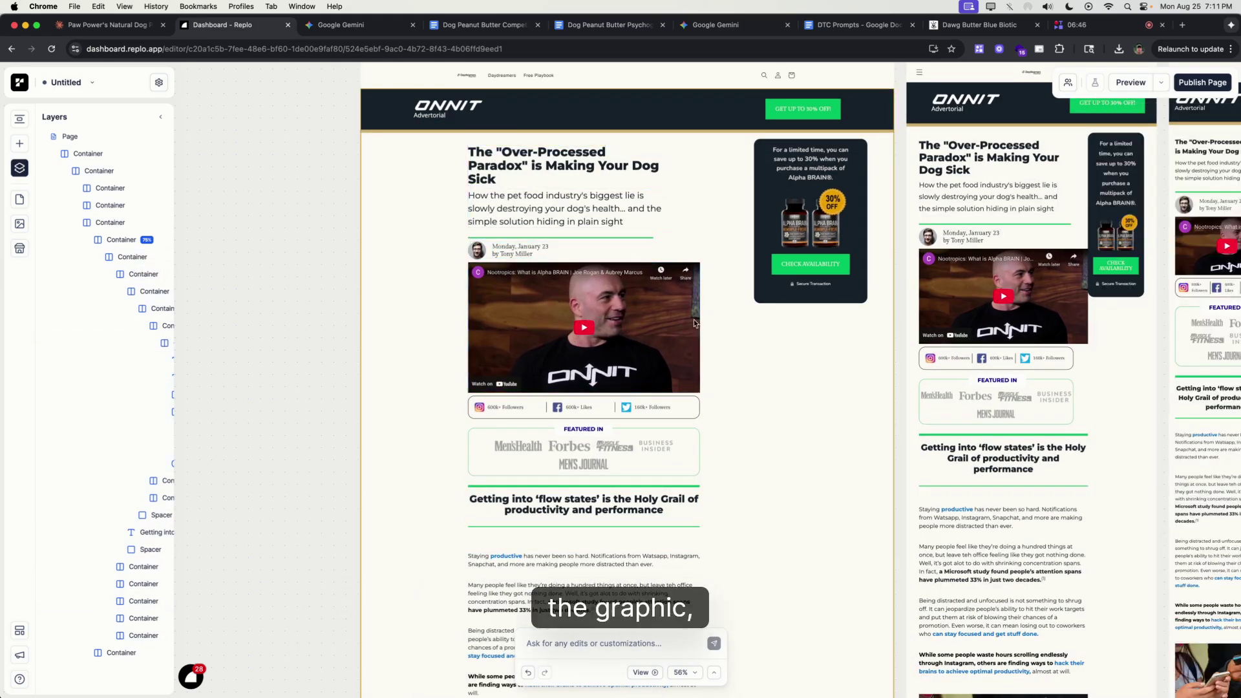
click(643, 310)
scroll(550, 440, down, 3)
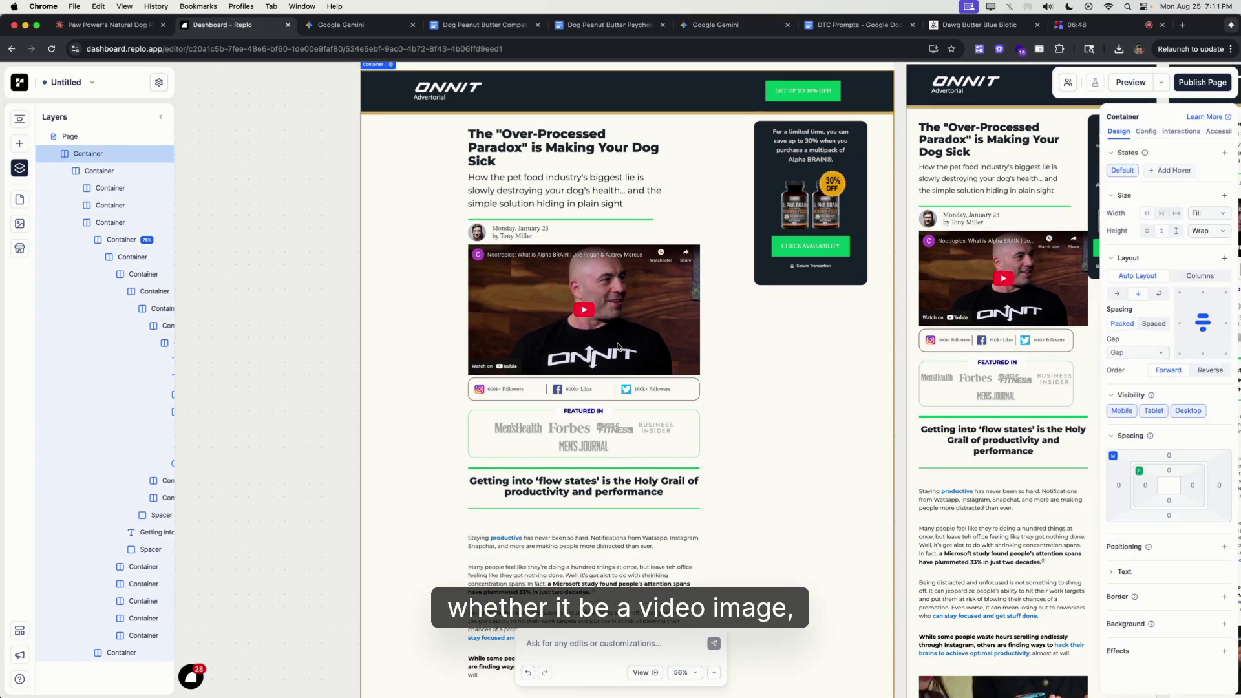
click(553, 450)
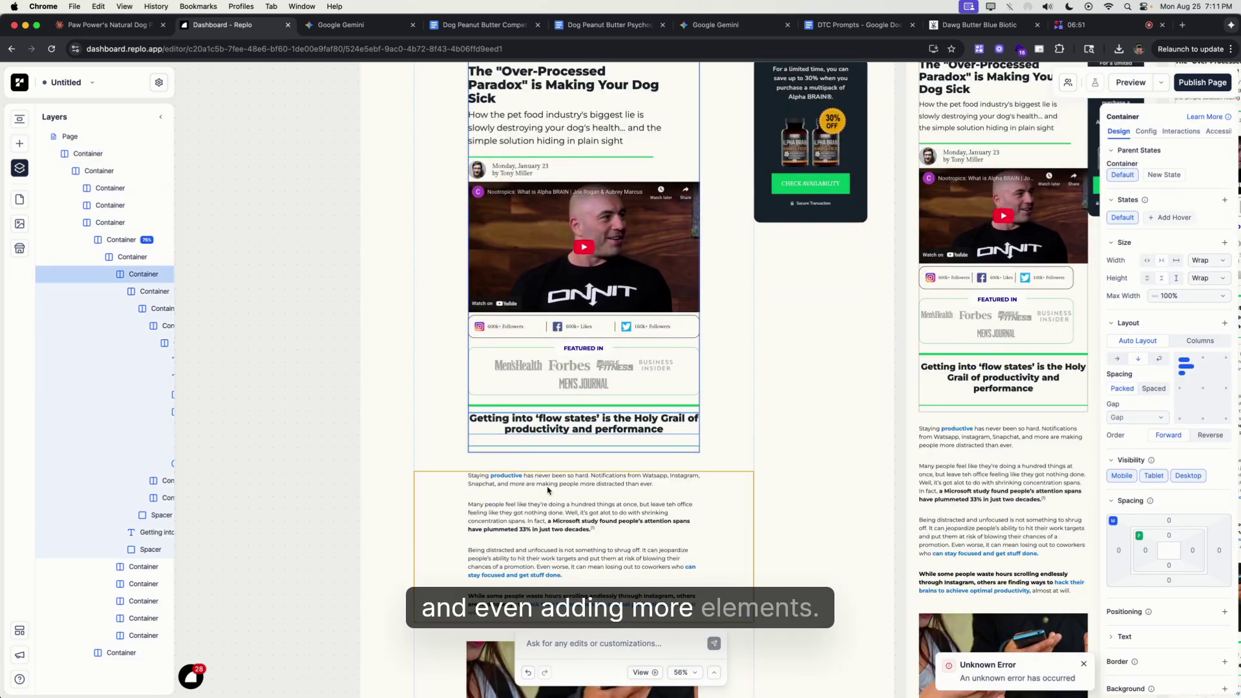
key(Escape)
scroll(552, 485, up, 3)
- Duplicate the subheadline text element directly beneath the original, widening the layer list to show the element names
click(562, 228)
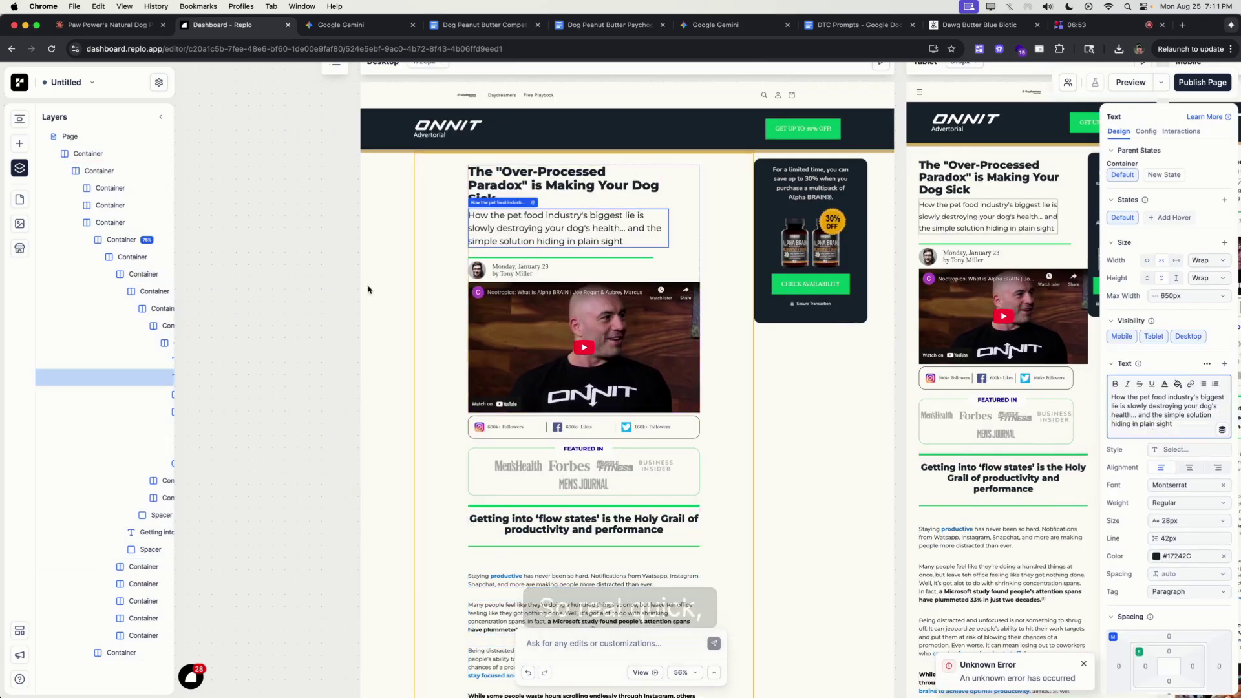
scroll(601, 377, up, 2)
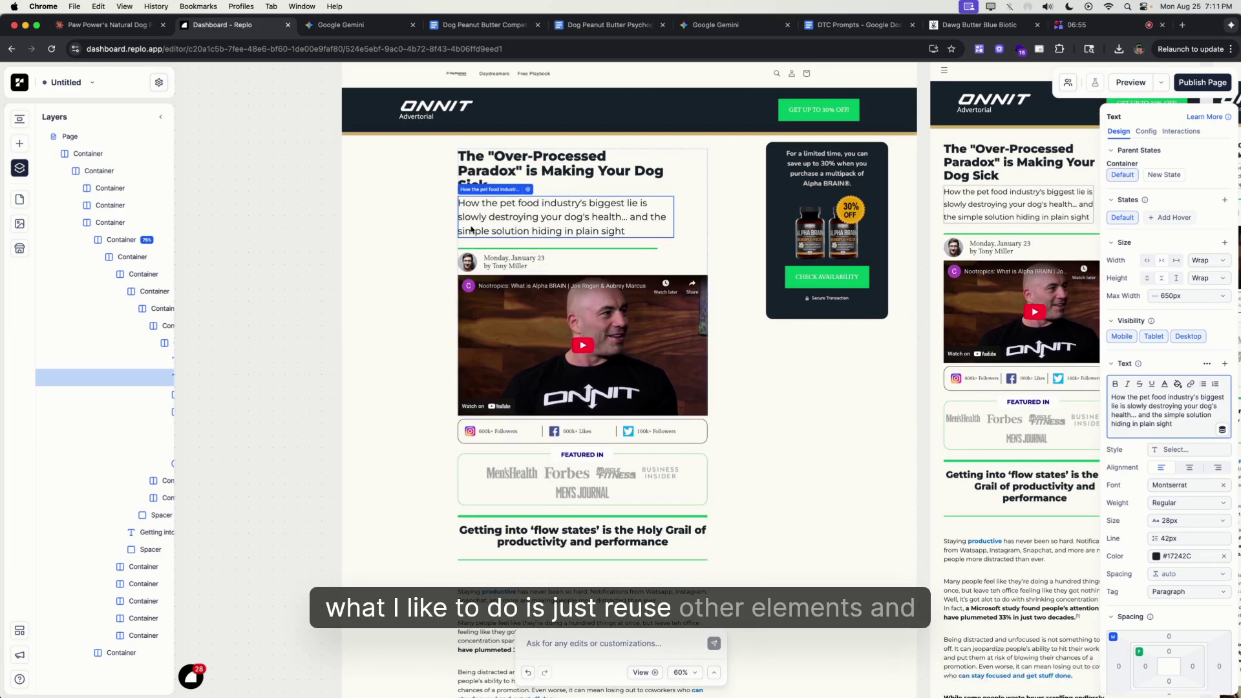
drag(173, 318, 225, 318)
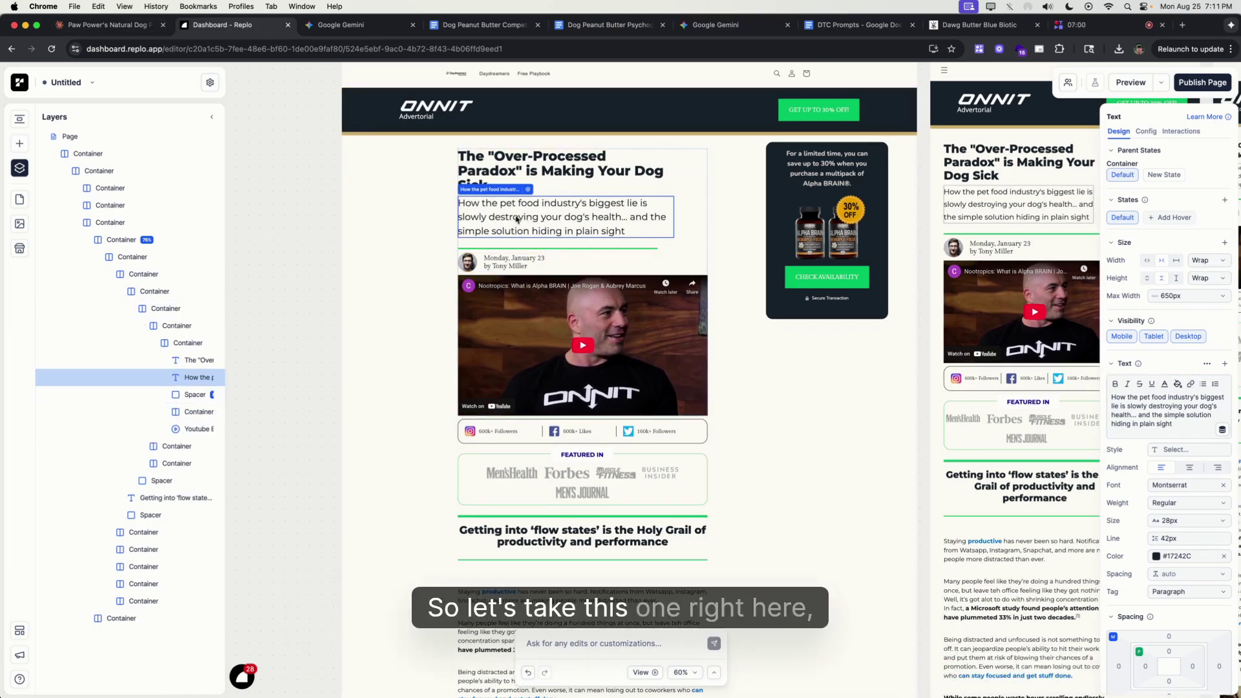
key(super+d)
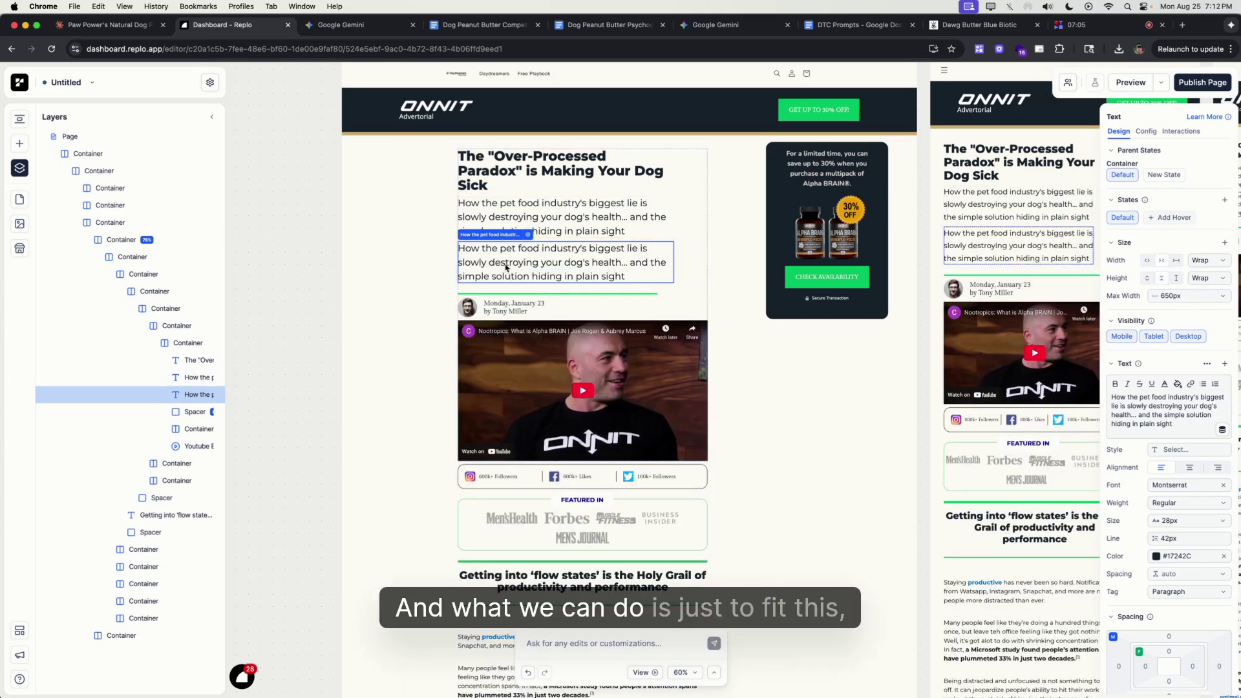
- Replace the duplicated subheadline's text with the warning title from Claude's page, 'Before You Buy Another "Healthy" Dog Treat...'
click(107, 24)
click(763, 303)
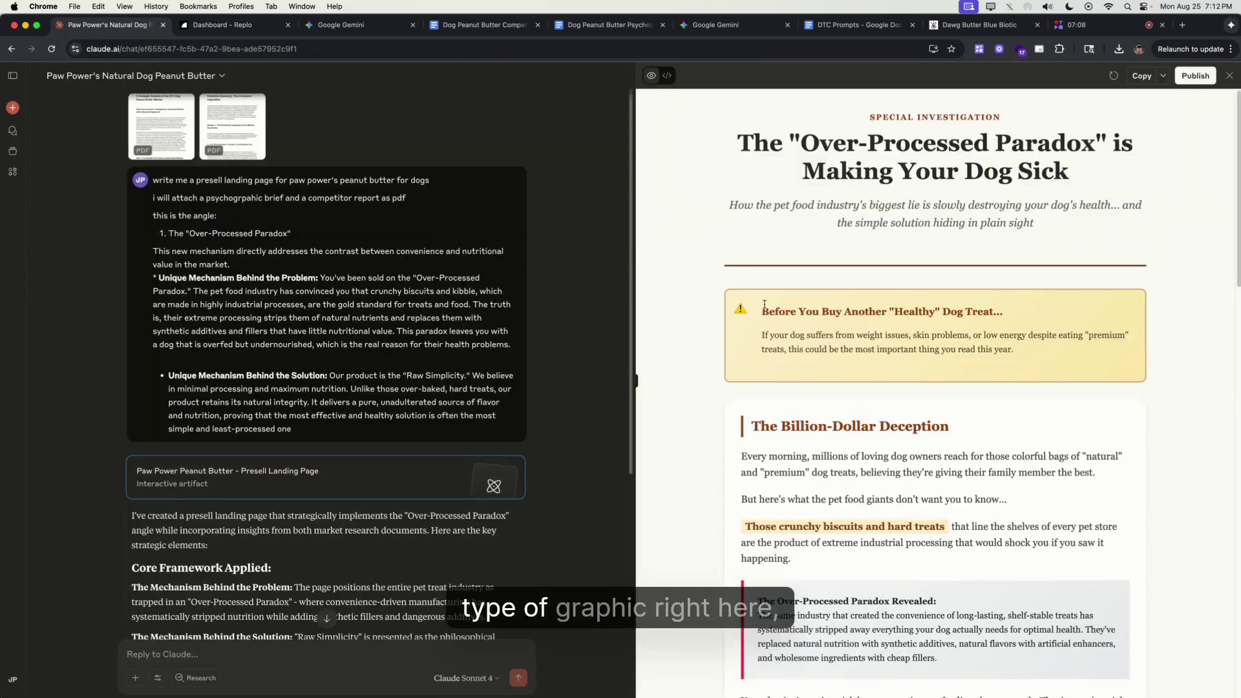
click(343, 25)
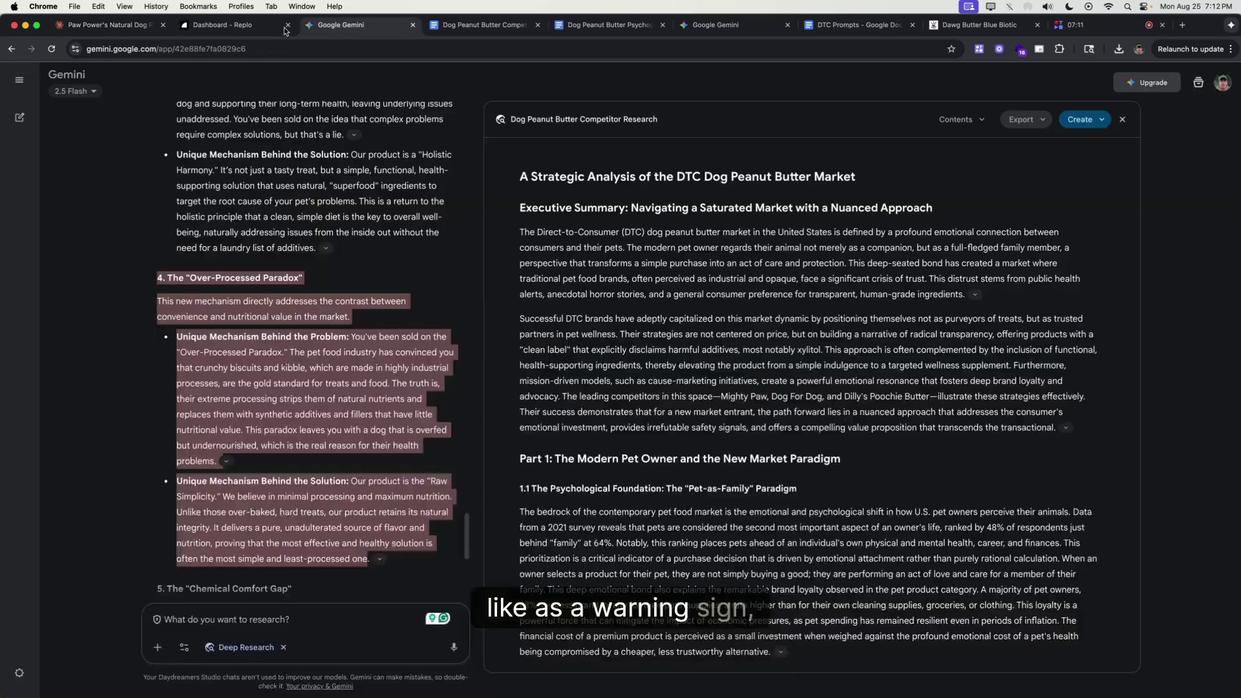
click(234, 24)
scroll(809, 384, right, 10)
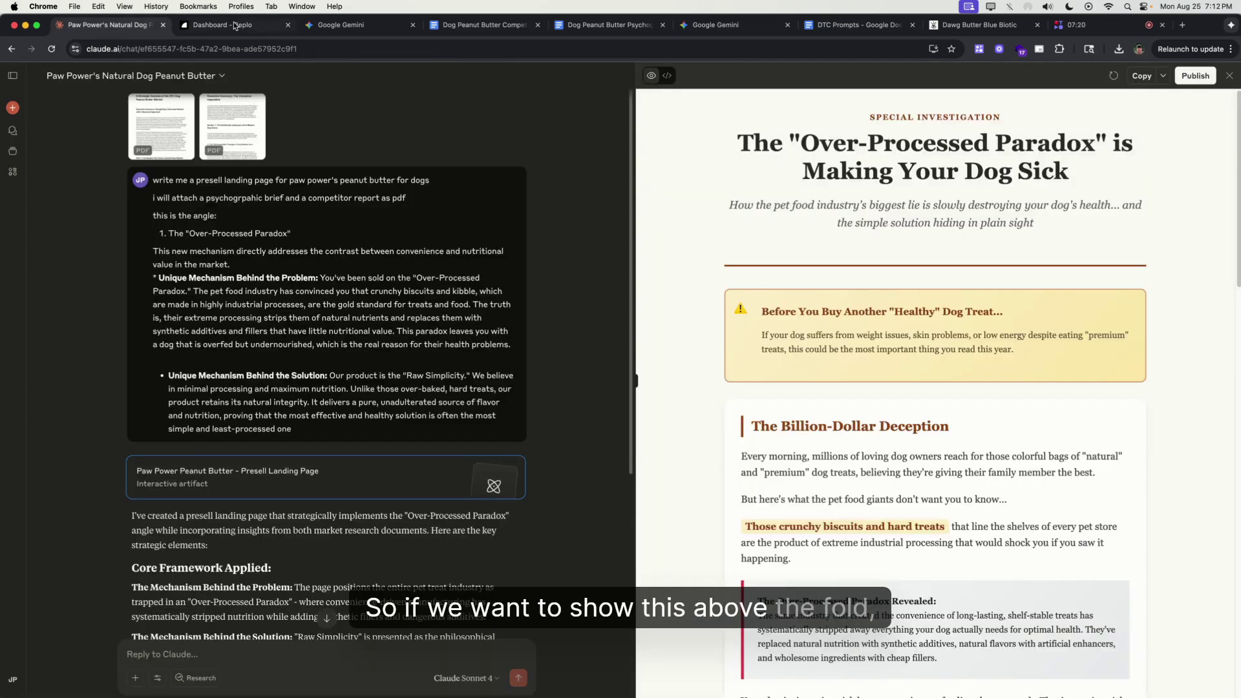
click(234, 24)
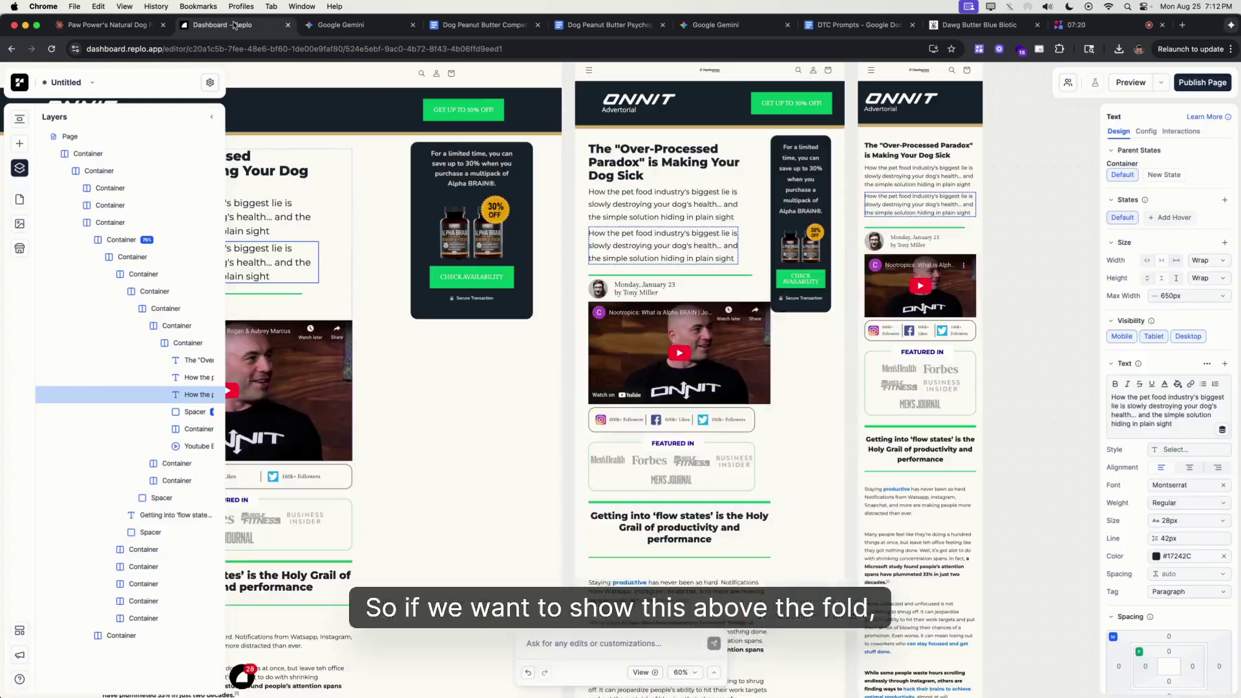
scroll(589, 239, left, 10)
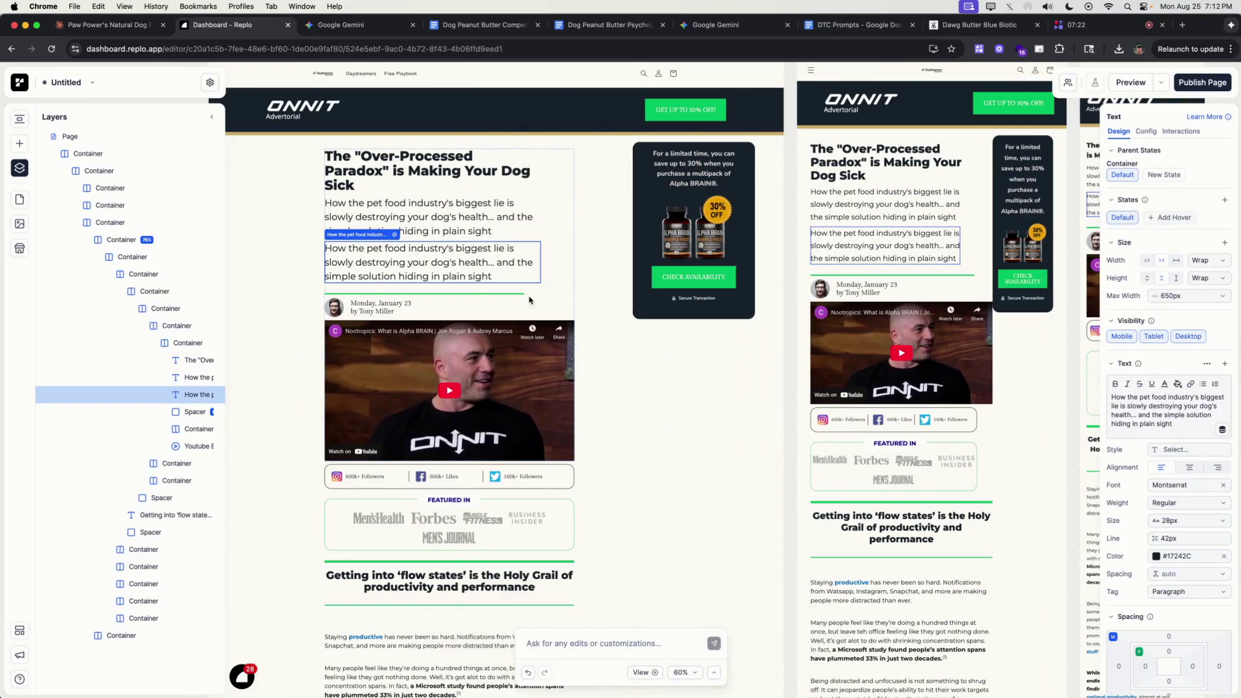
triple_click(1154, 422)
text(Before You Buy Another "Healthy" Dog Treat...)
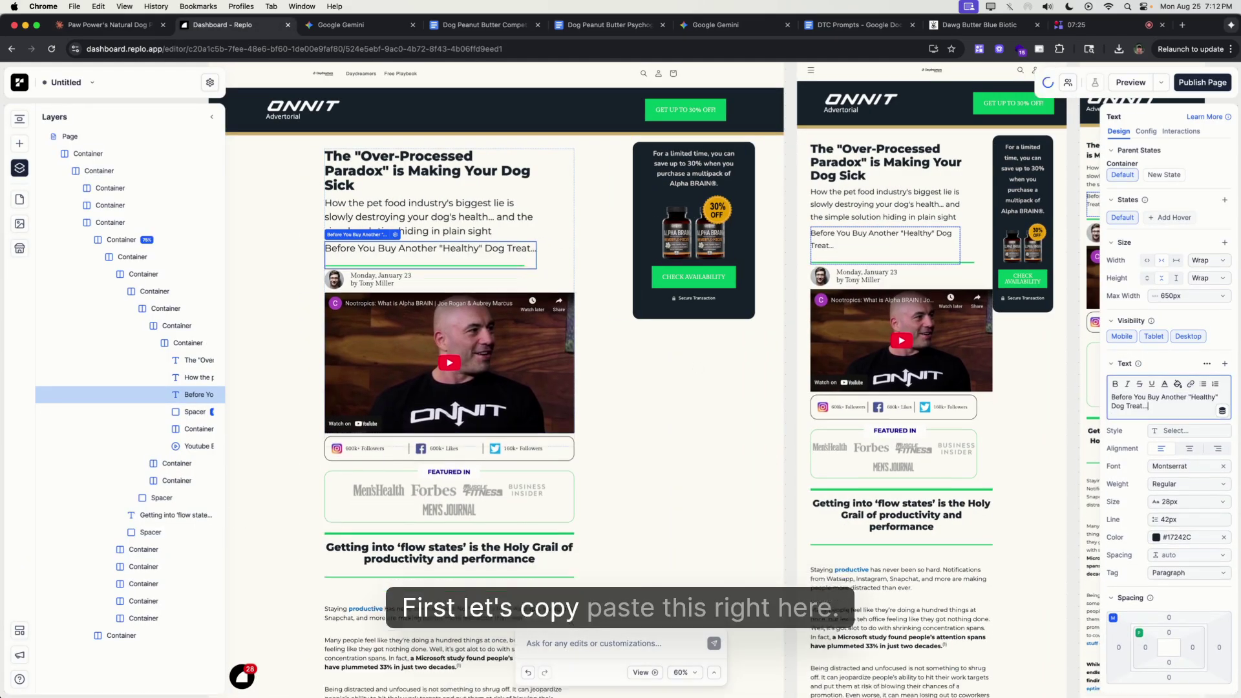
- Check Claude's warning box design, group the warning text into a container, and set the container's padding to 1rem on all sides
key(super+alt+Left)
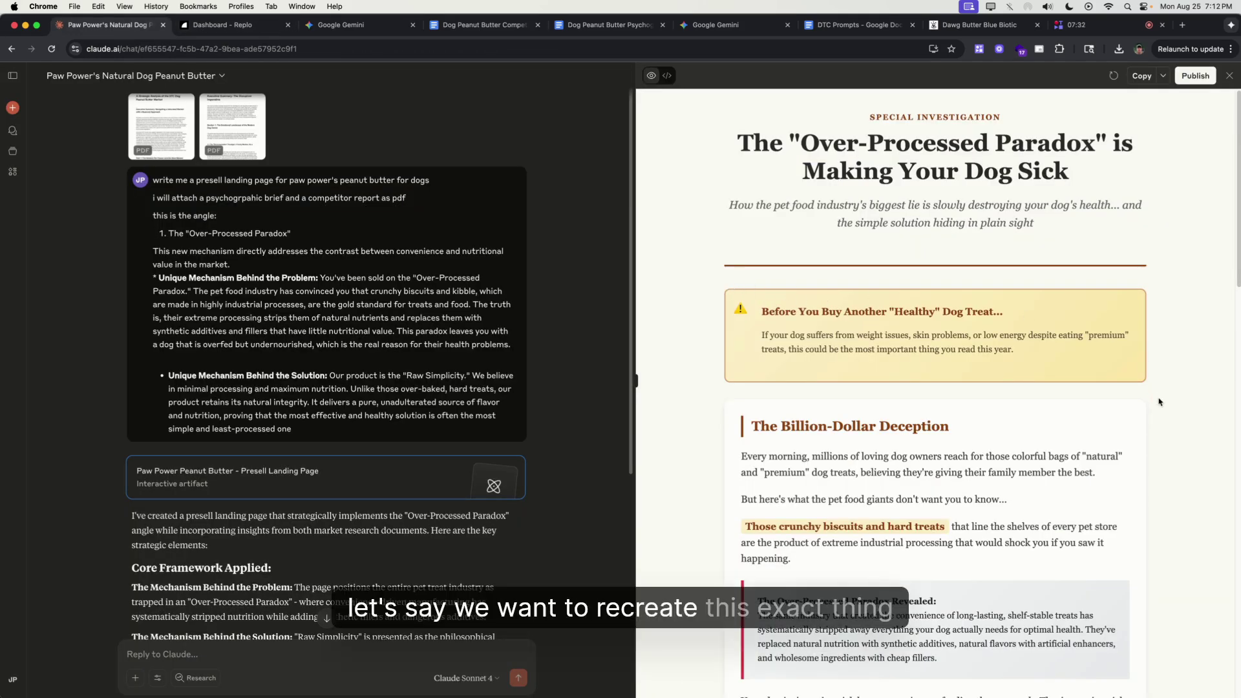
key(super+alt+Right)
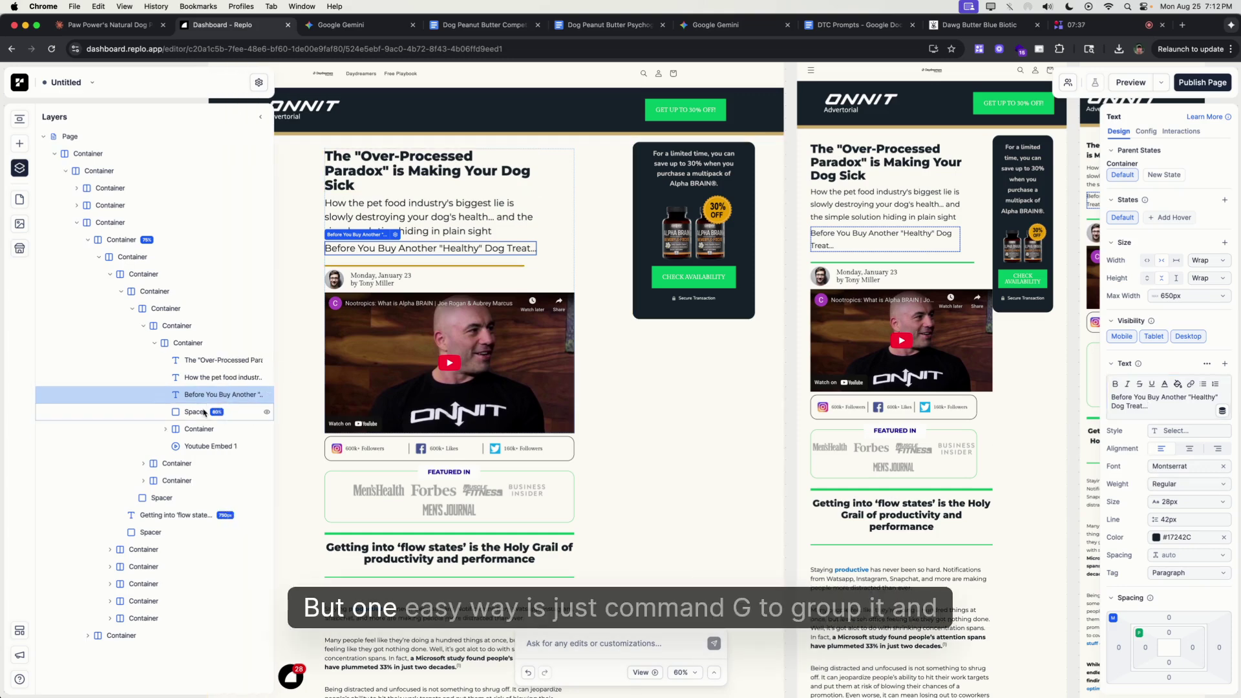
key(cmd+g)
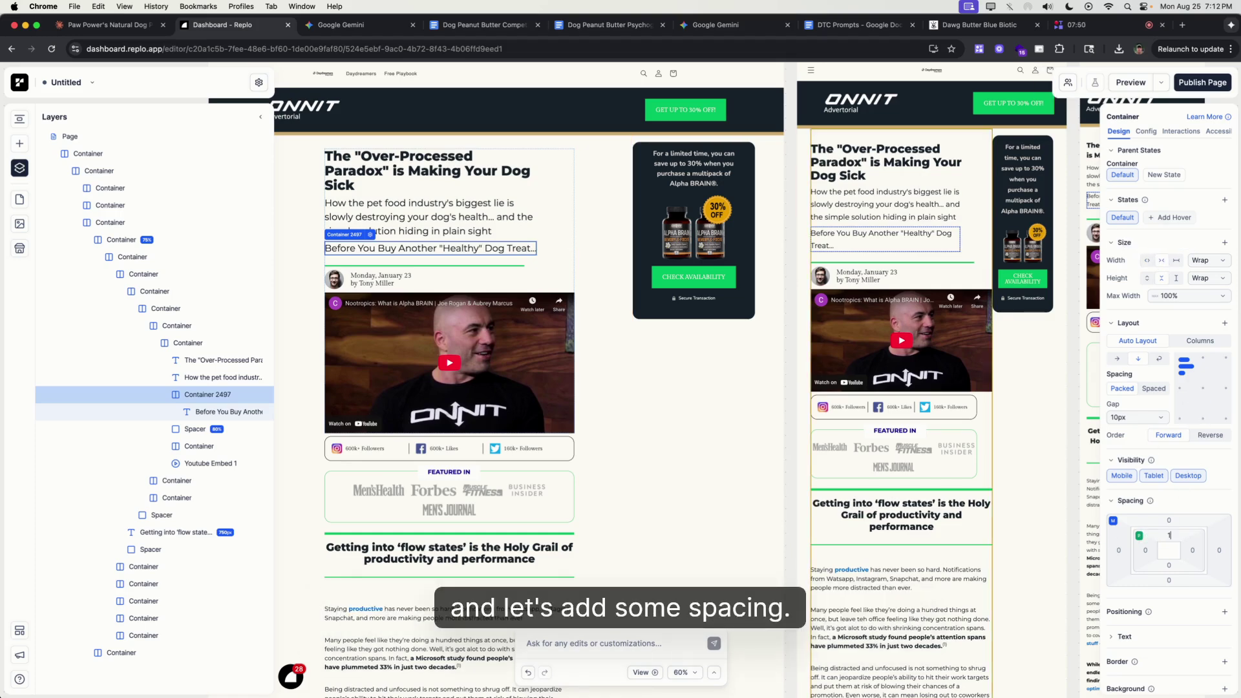
text(rem)
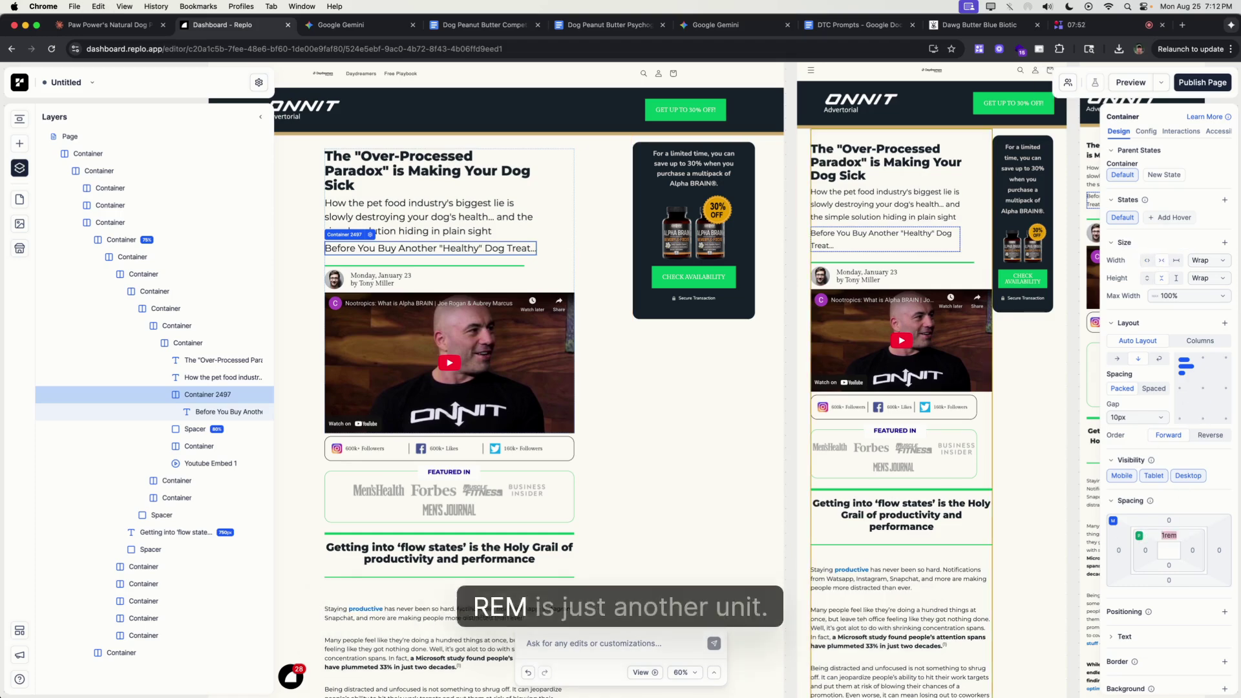
key(Return)
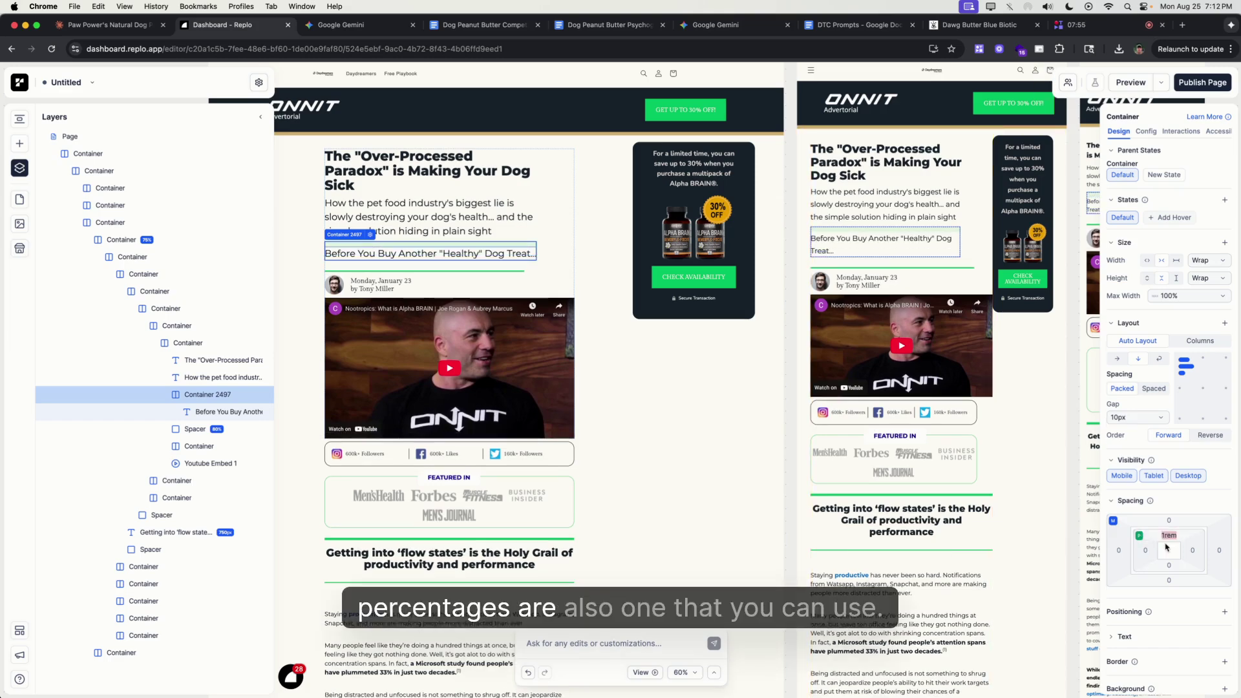
drag(1168, 564, 1146, 545)
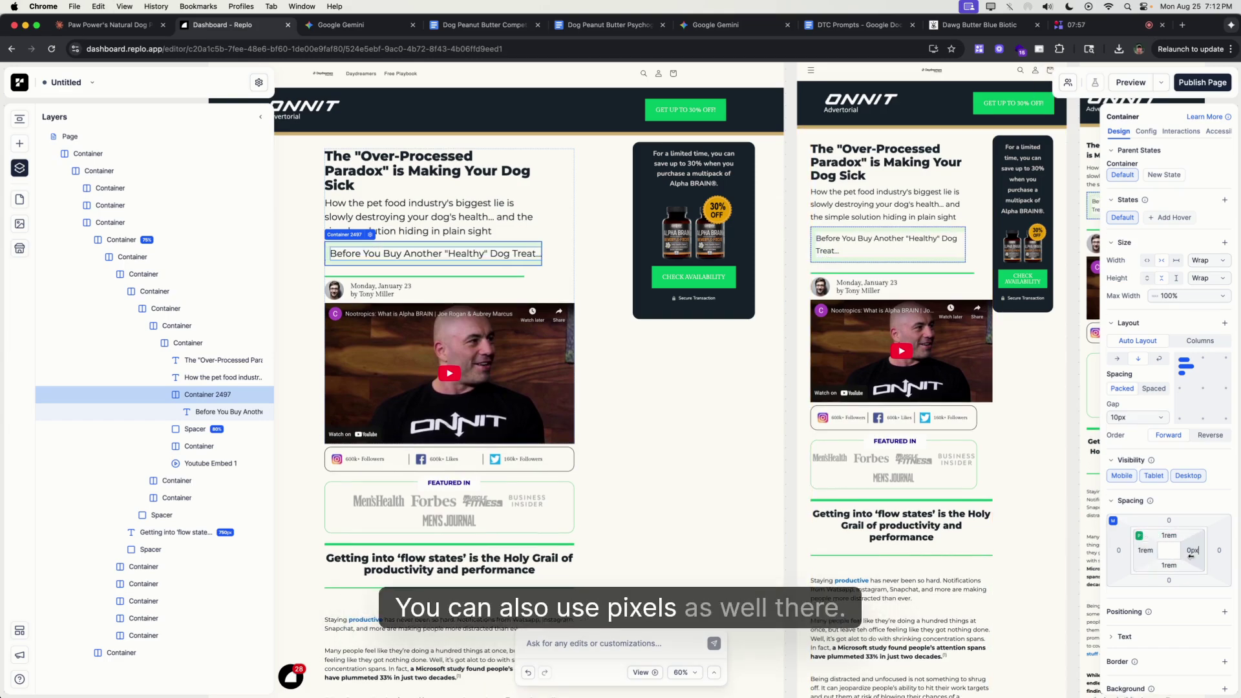
- Give the warning container a #FFF1C7 background, sampling the color from Claude's yellow warning box with the Color Picker extension
scroll(1170, 623, down, 1)
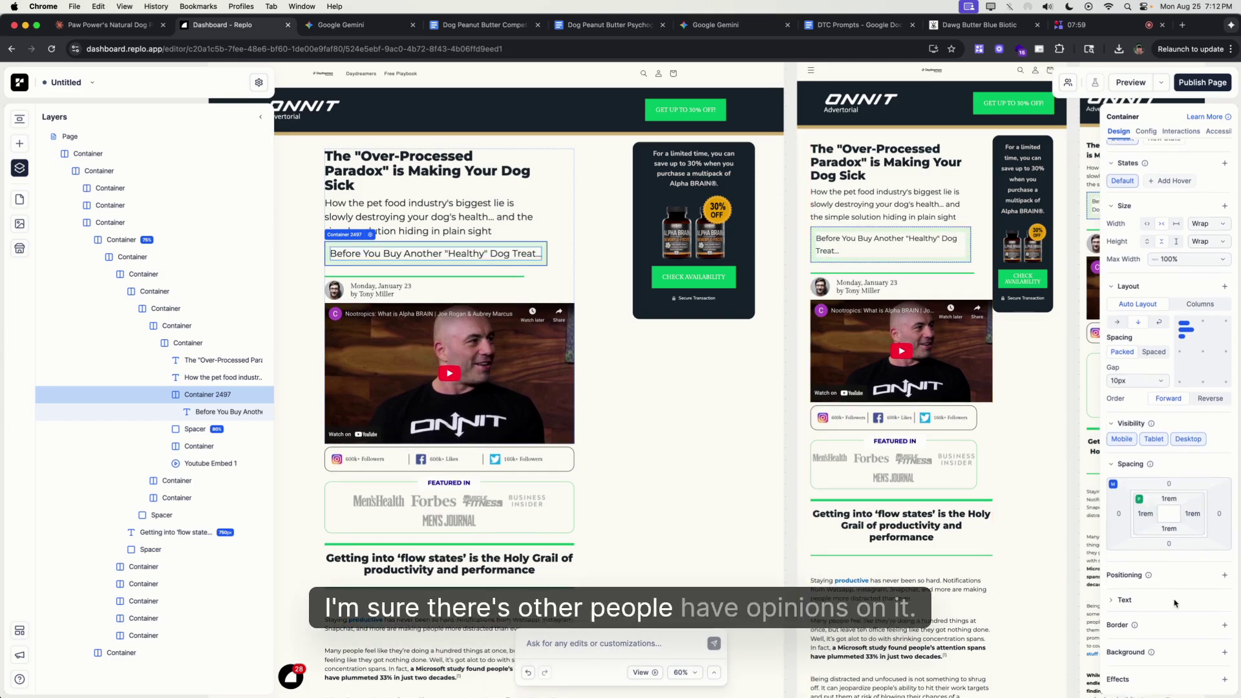
click(1212, 672)
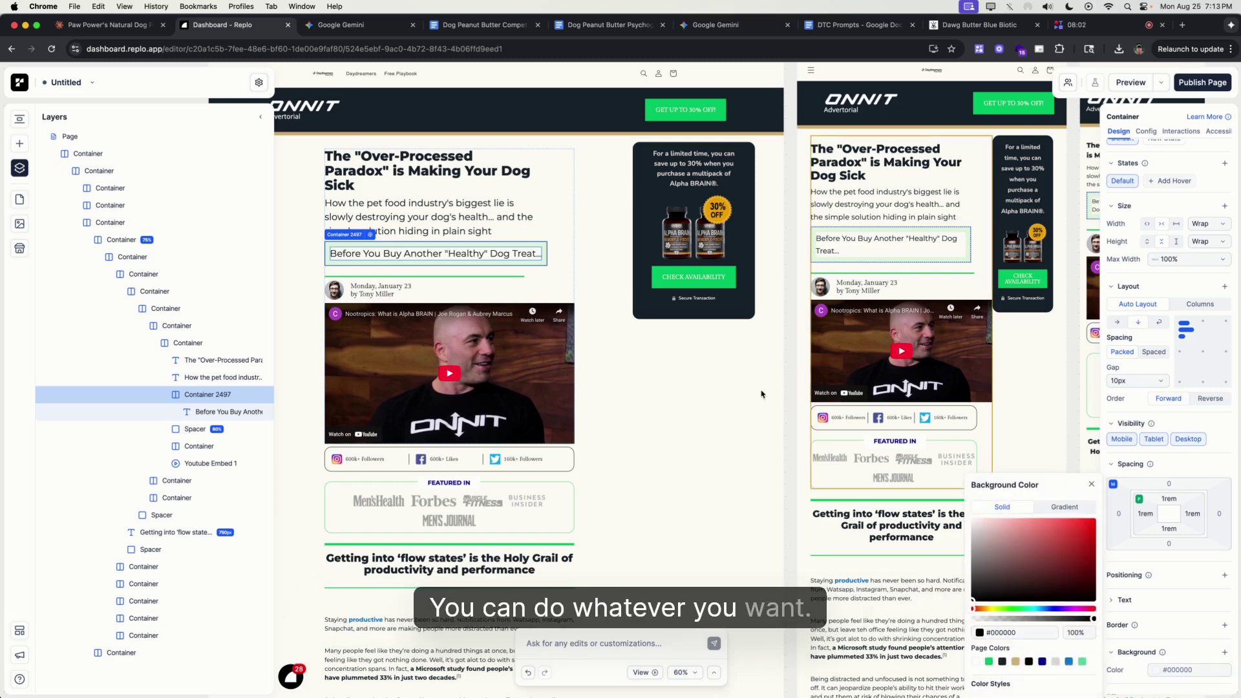
key(ctrl+shift+Tab)
click(1060, 48)
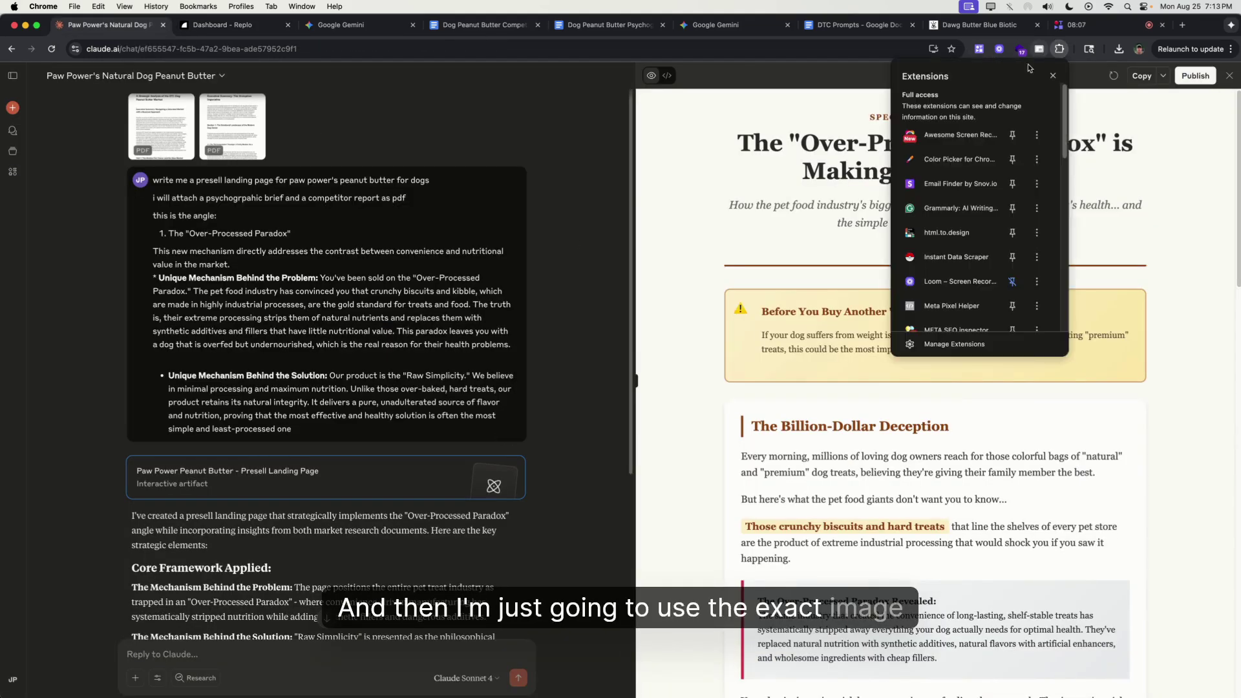
click(959, 159)
click(998, 77)
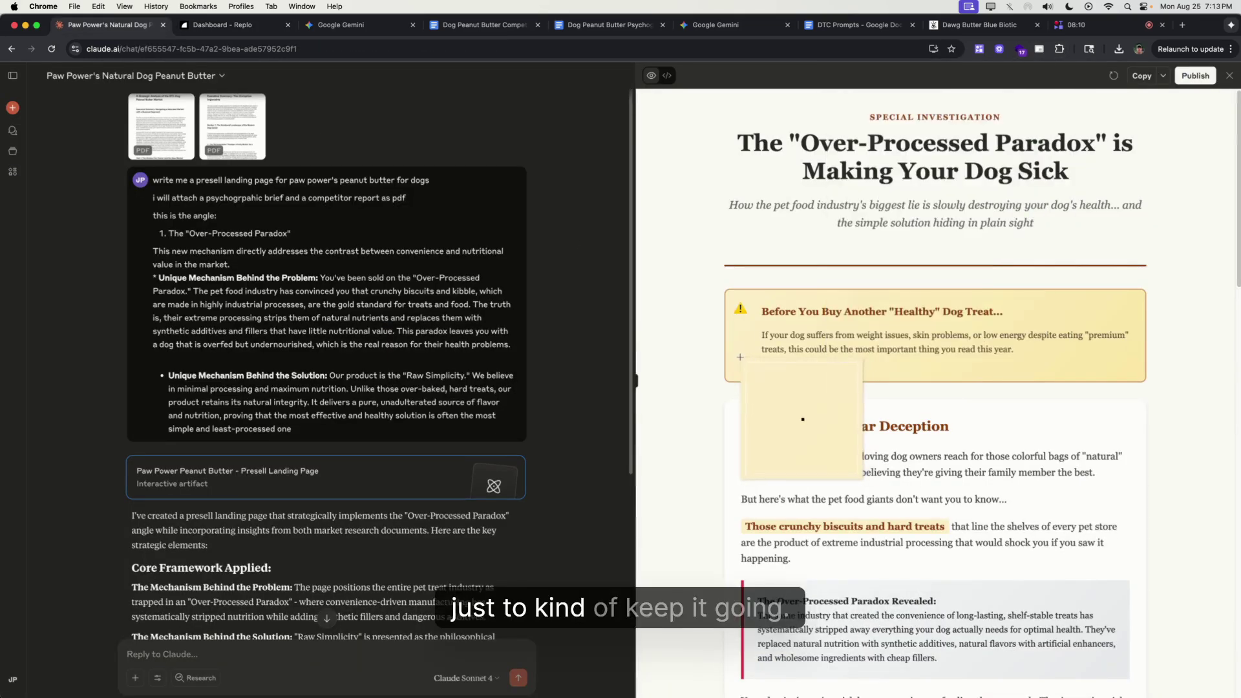
click(227, 25)
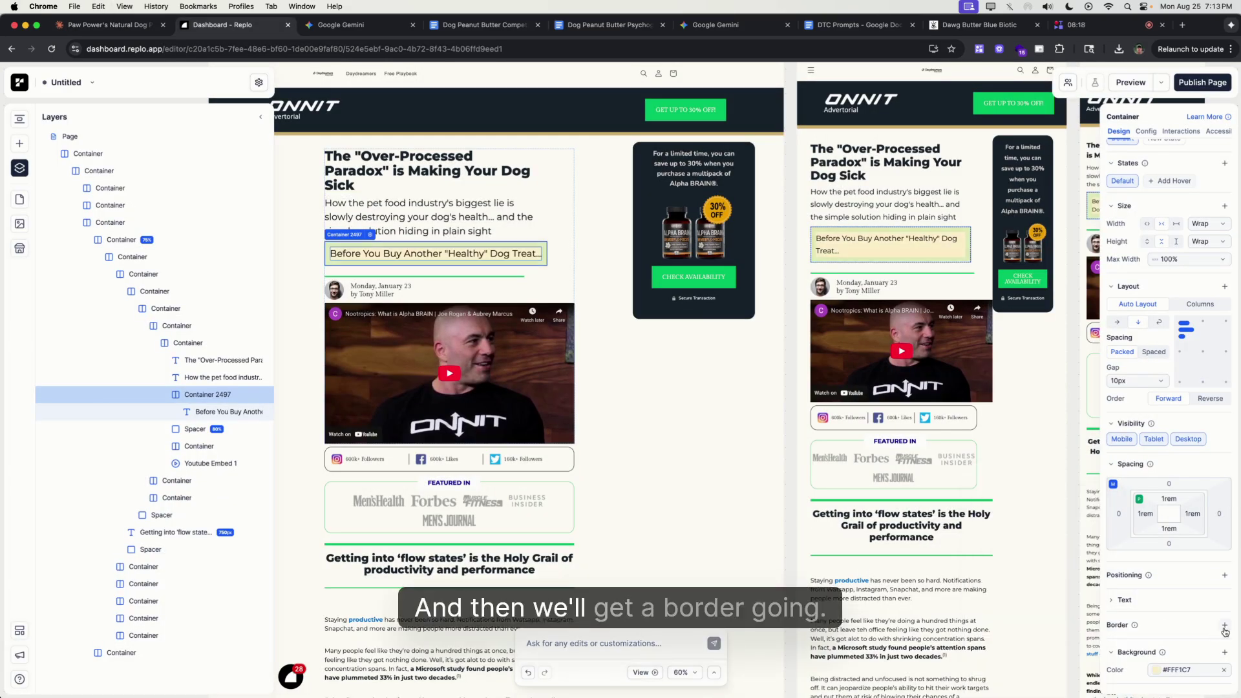
- Add a solid #D1B16E border with a 10px corner radius to the warning container and thicken the border
click(1224, 625)
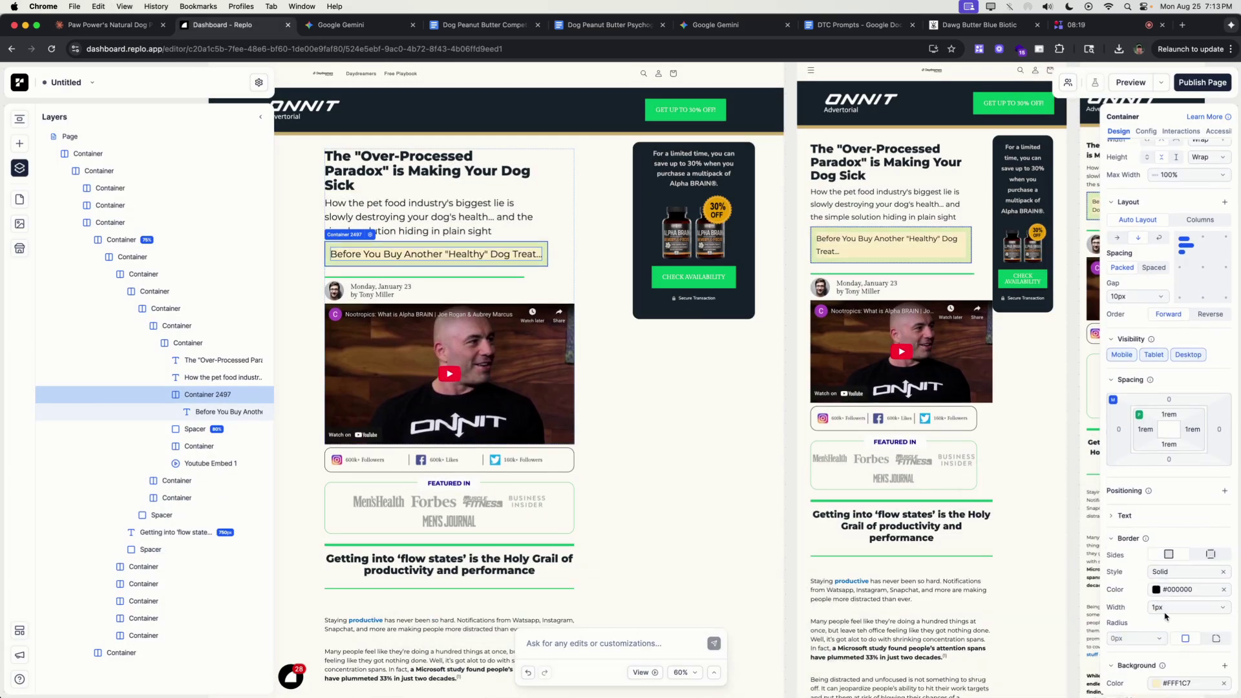
click(1157, 590)
click(1018, 652)
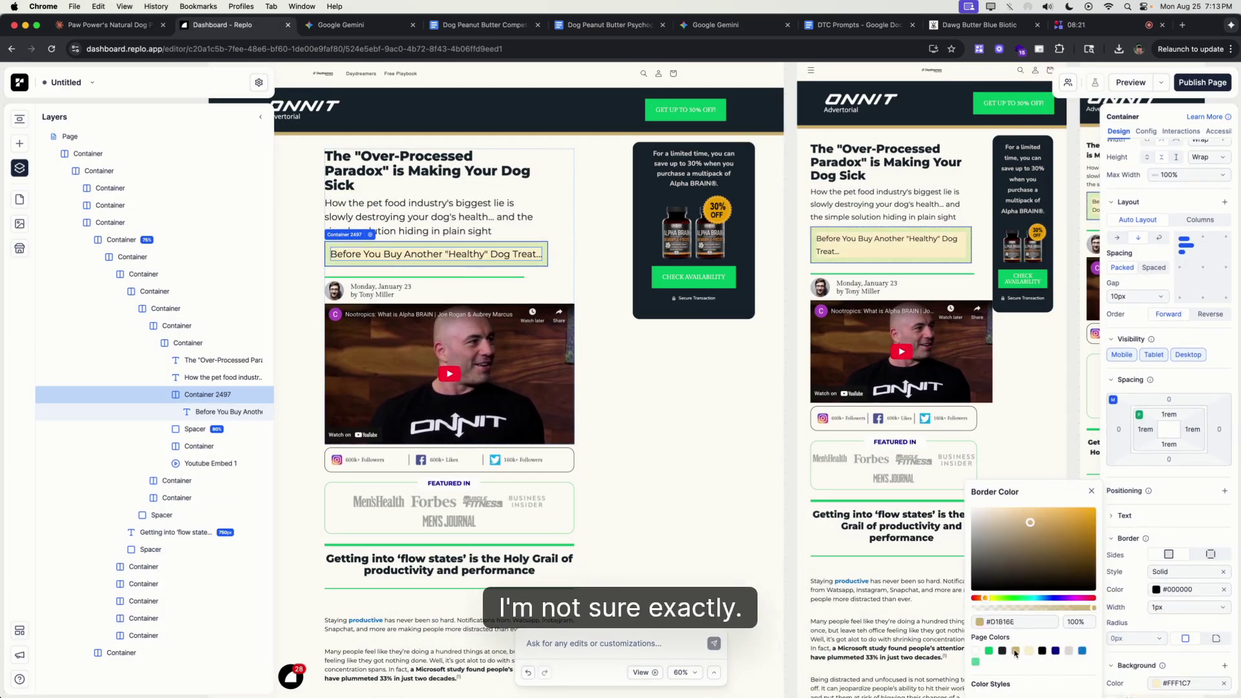
click(1129, 640)
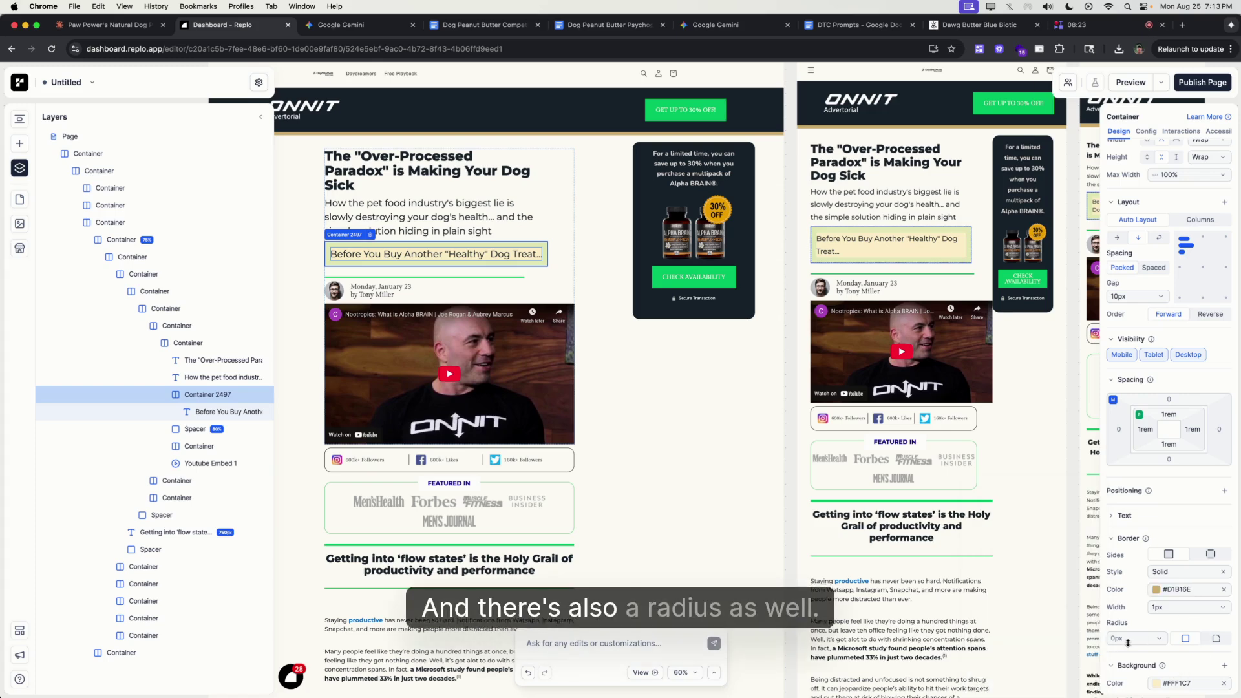
text(20)
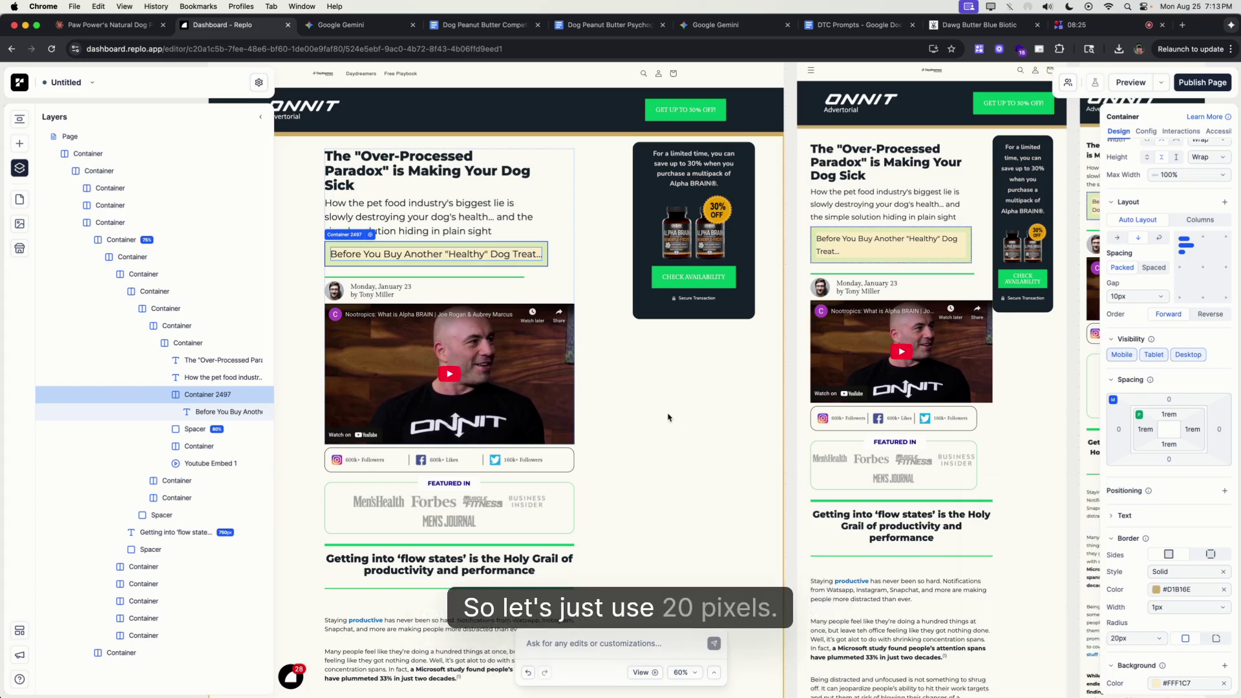
text(1)
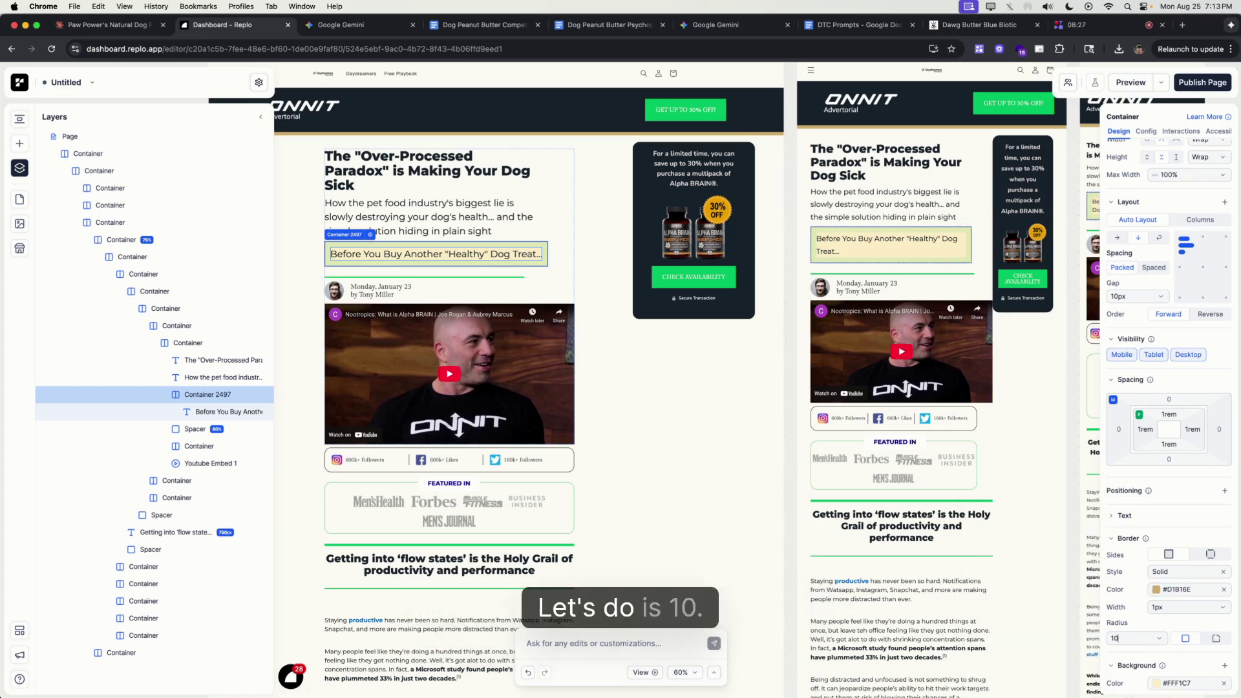
click(1185, 613)
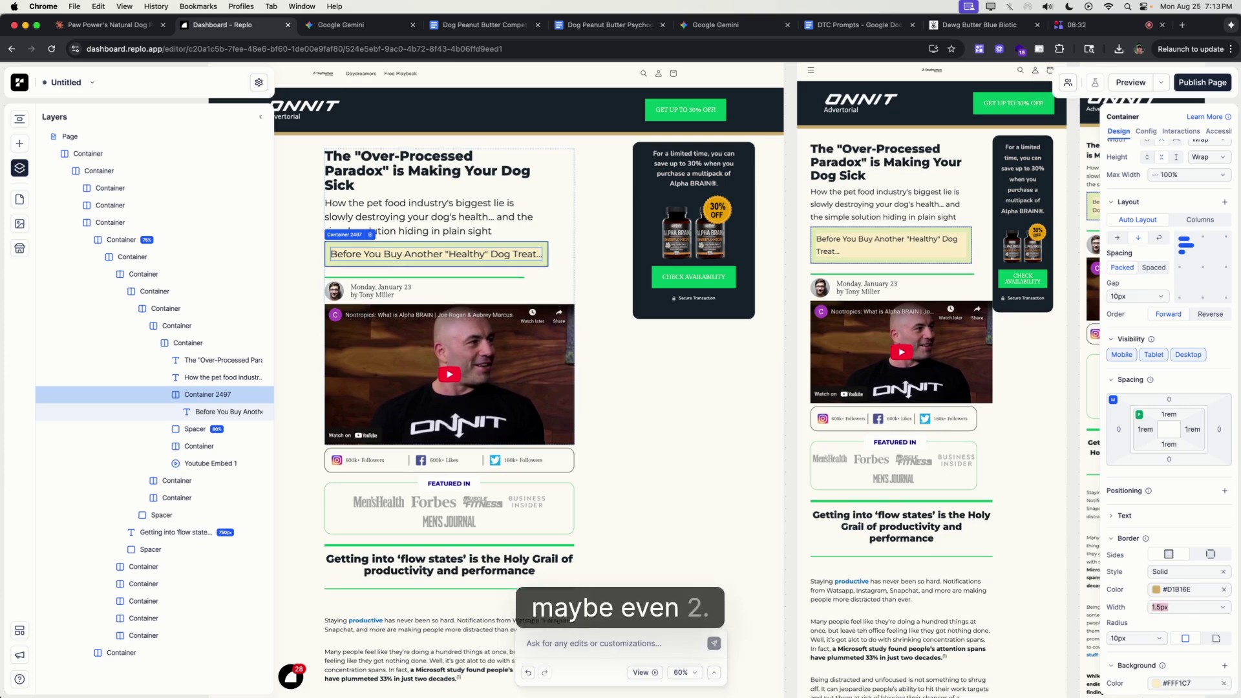
click(372, 258)
click(371, 264)
- Check Claude's warning box, then copy the paragraph under "An Easier Way of Attaining Flow States" into the warning container beneath its title
click(108, 29)
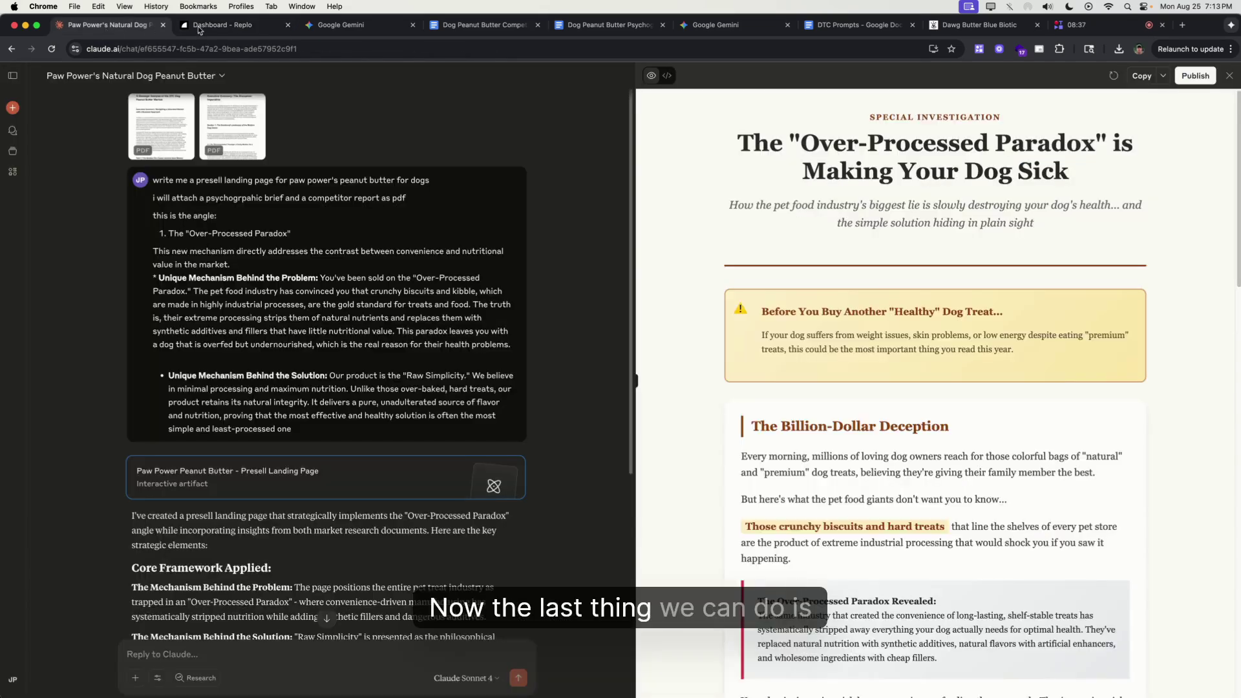
click(213, 27)
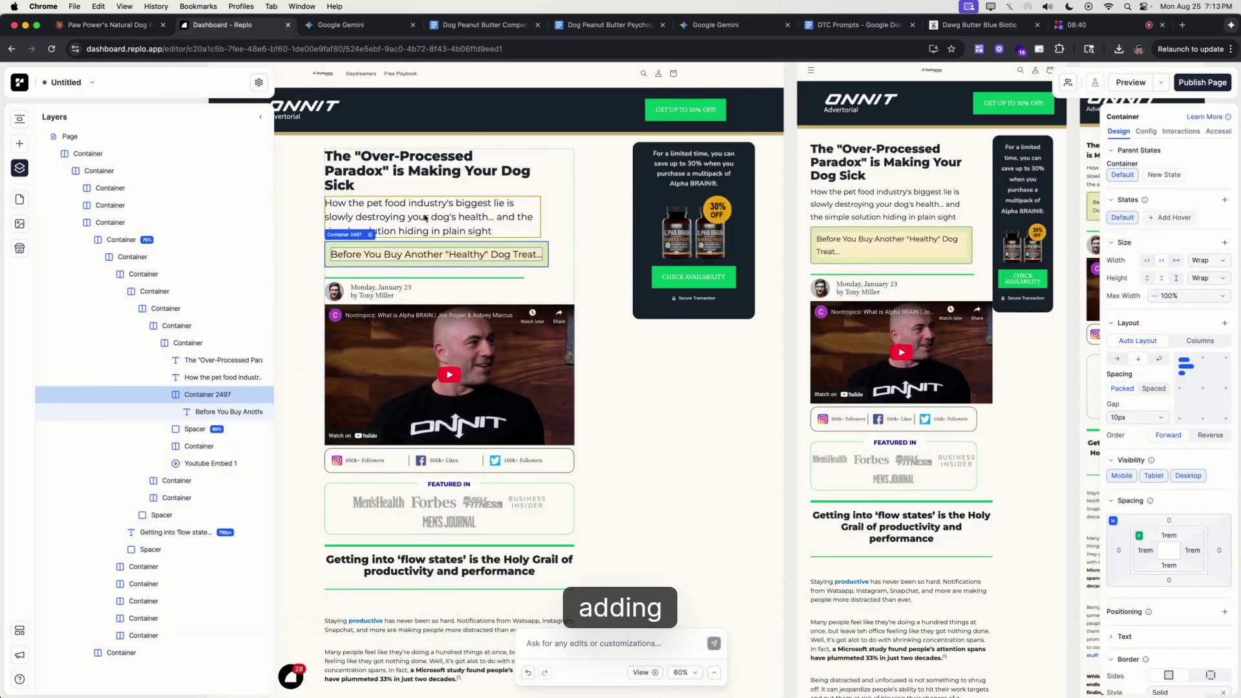
scroll(429, 388, down, 10)
click(431, 472)
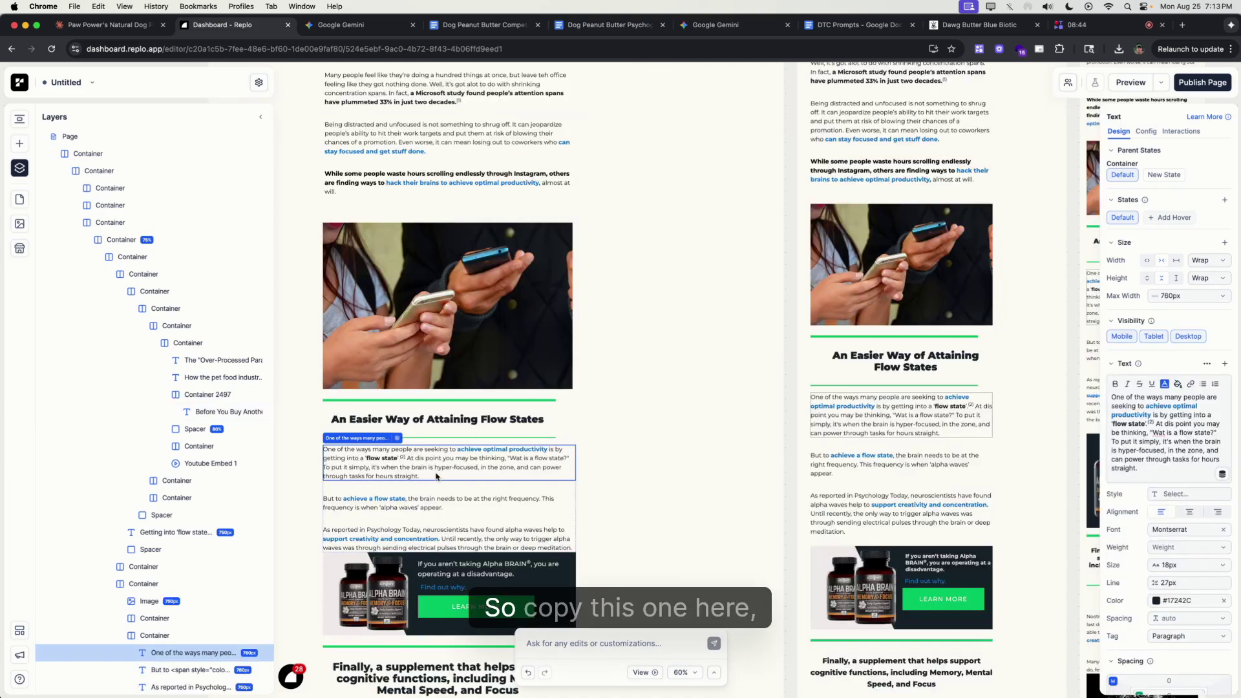
key(super+c)
scroll(436, 471, up, 9)
click(390, 251)
key(super+v)
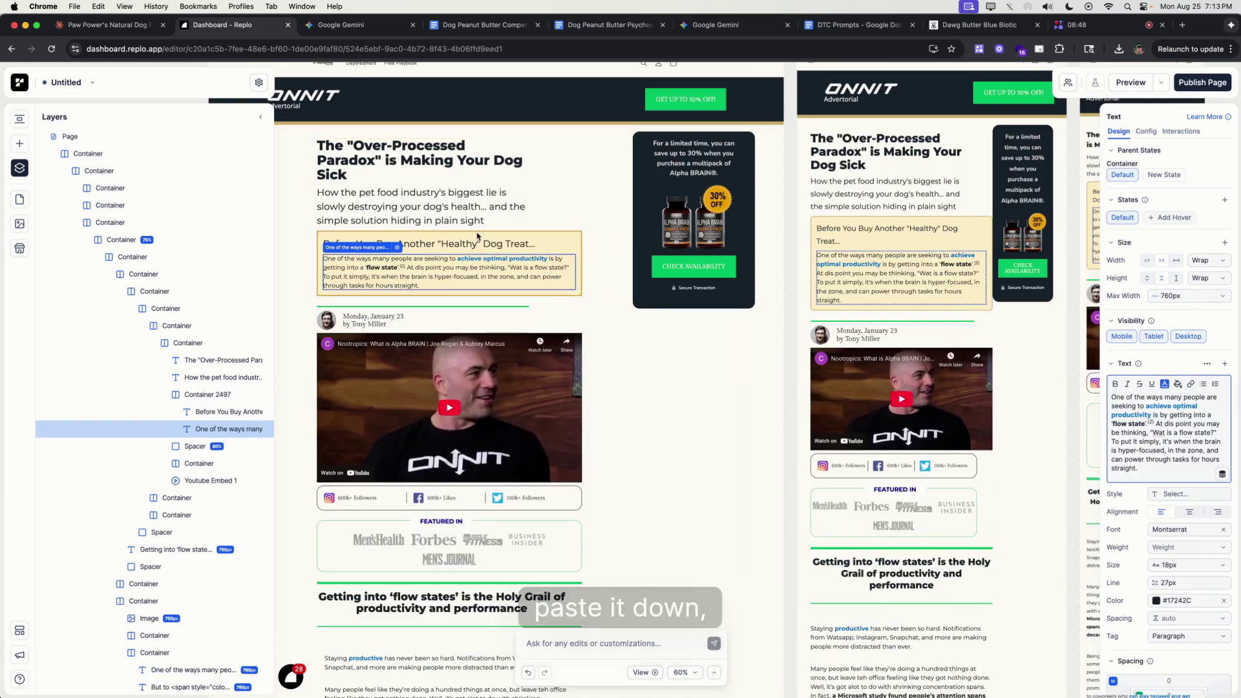
- Replace the pasted paragraph with Claude's warning copy beginning "If your dog suffers from weight issues" and compare it with Claude's page
click(1112, 432)
key(ctrl+a)
key(ctrl+v)
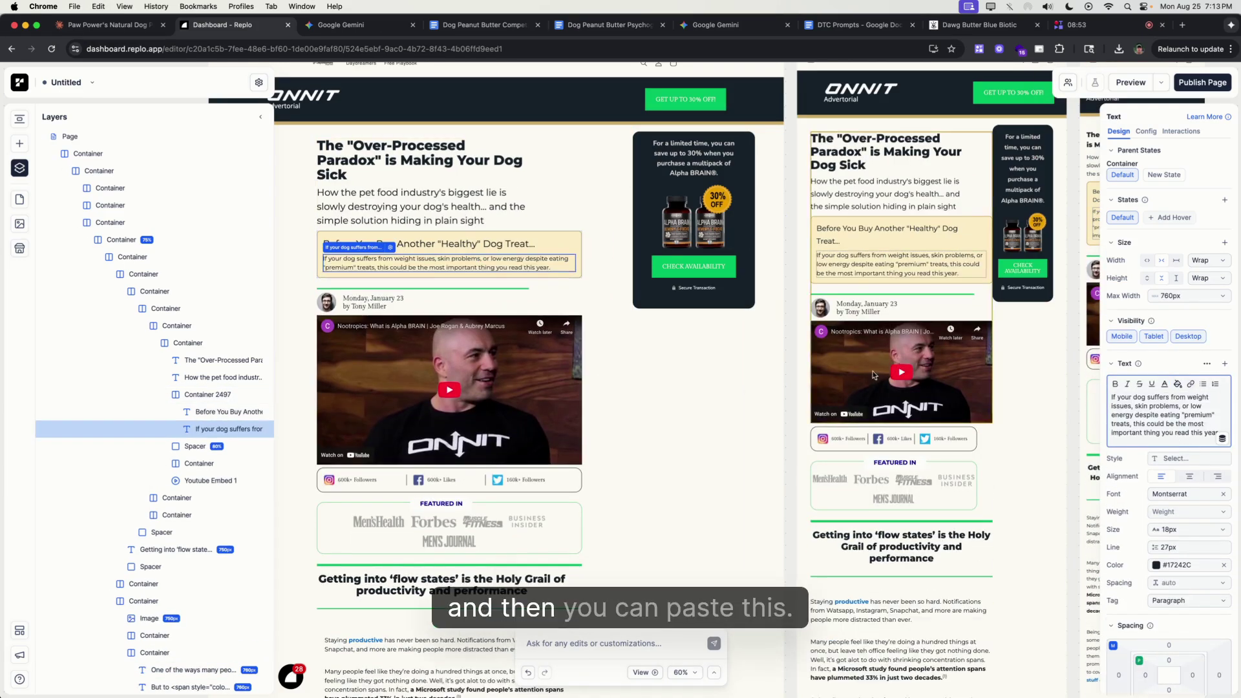
click(633, 295)
click(132, 26)
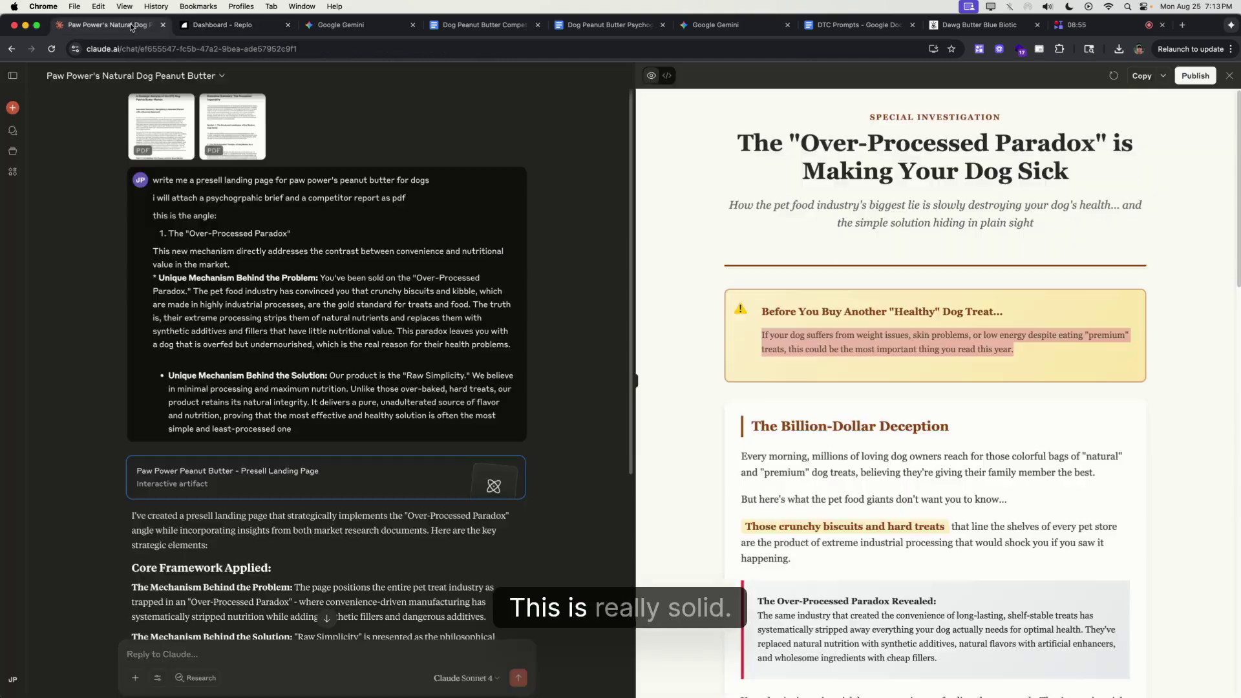
click(204, 28)
- Group the warning title and its paragraph into a nested container inside the warning box
click(426, 244)
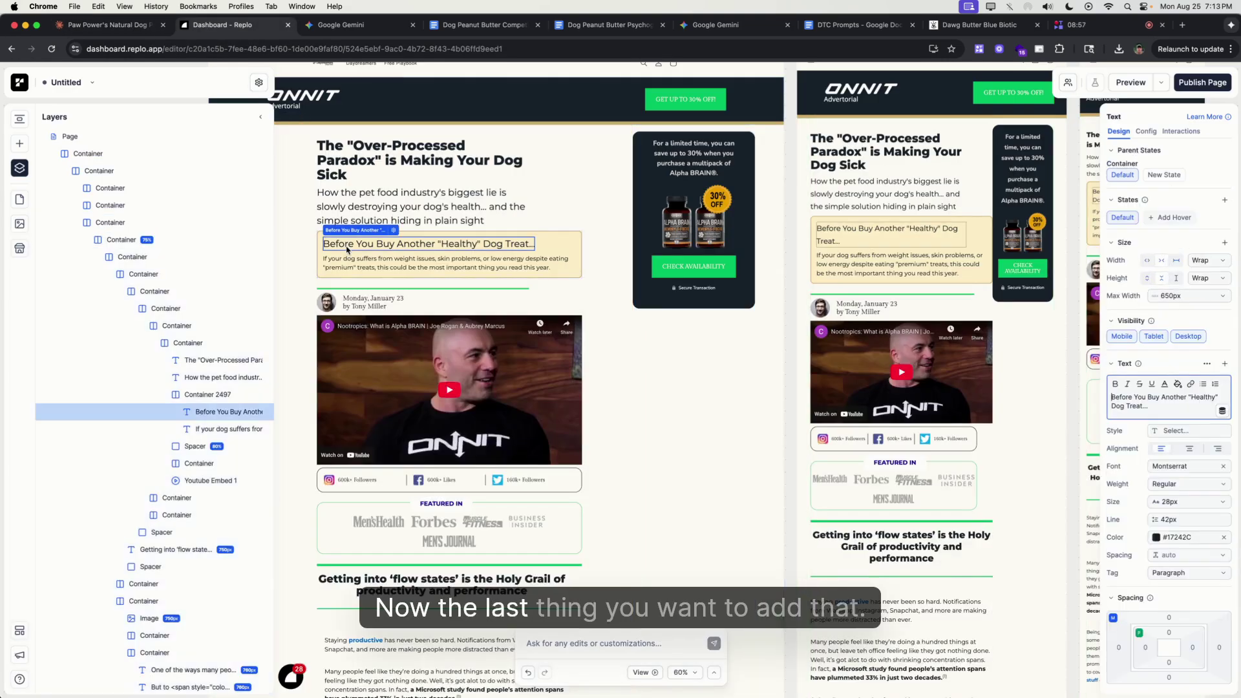
shift+click(216, 431)
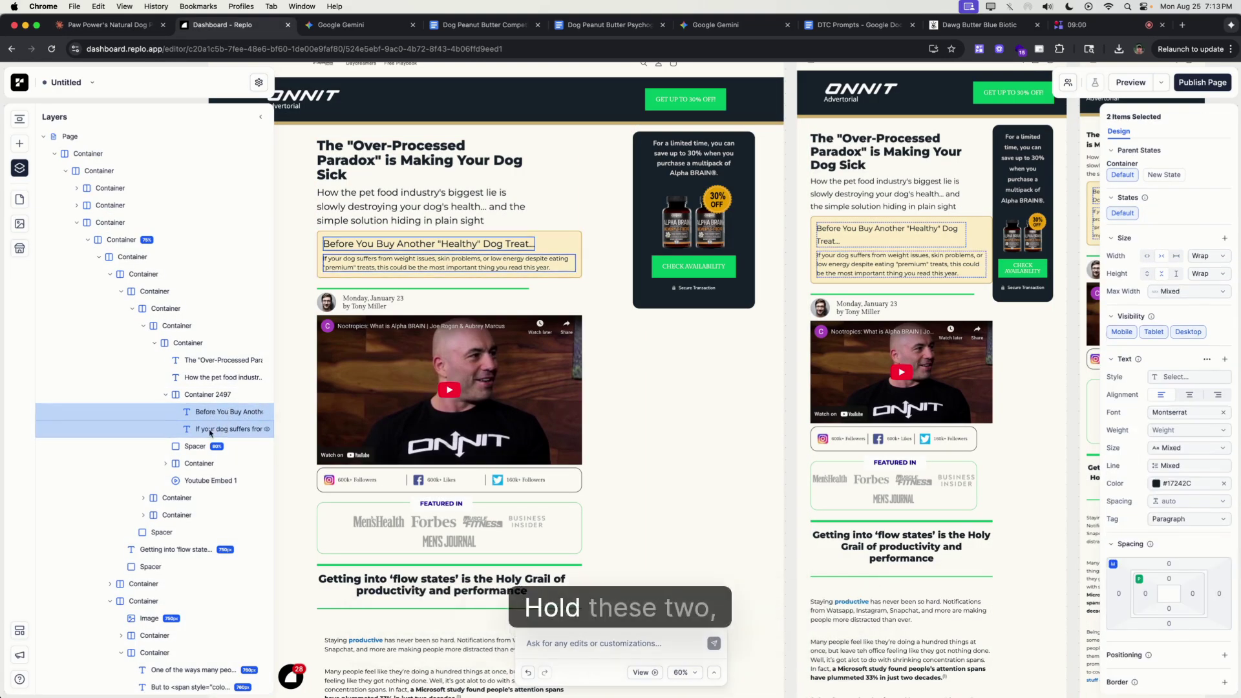
key(super+g)
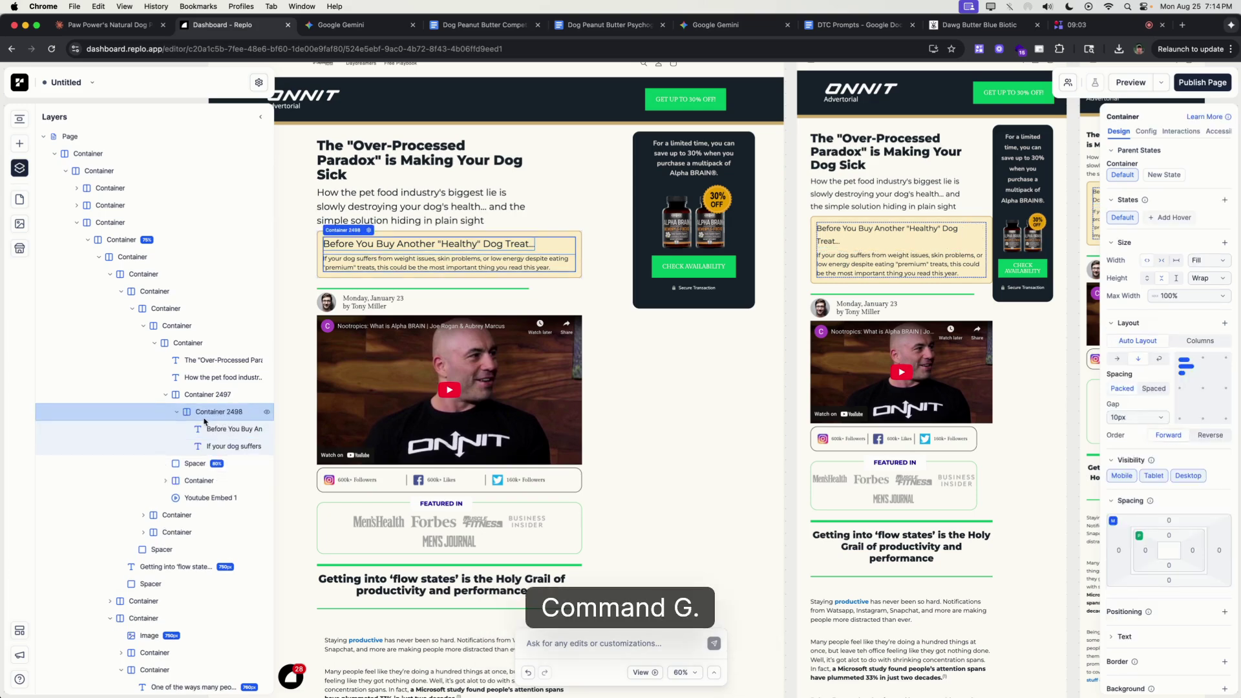
- Add an icon component in front of the warning title and change it to Alert Triangle
click(19, 142)
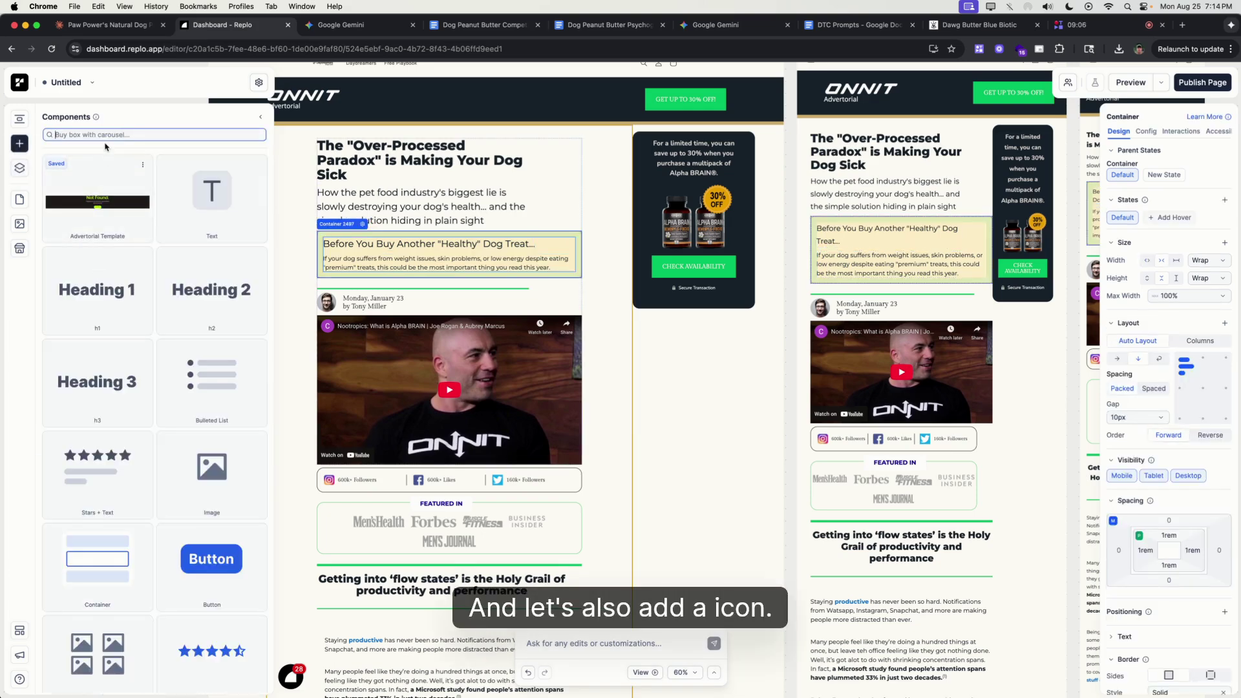
text(icon)
drag(129, 213, 323, 247)
click(349, 24)
click(132, 26)
click(213, 24)
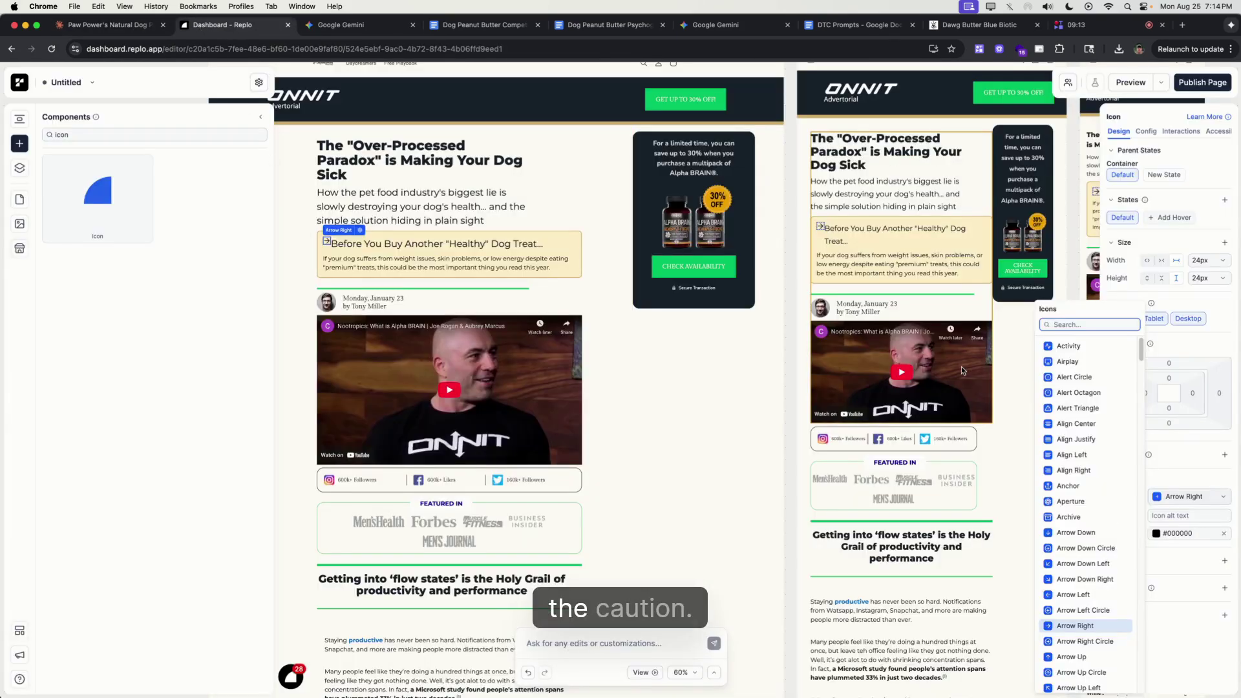
click(1078, 408)
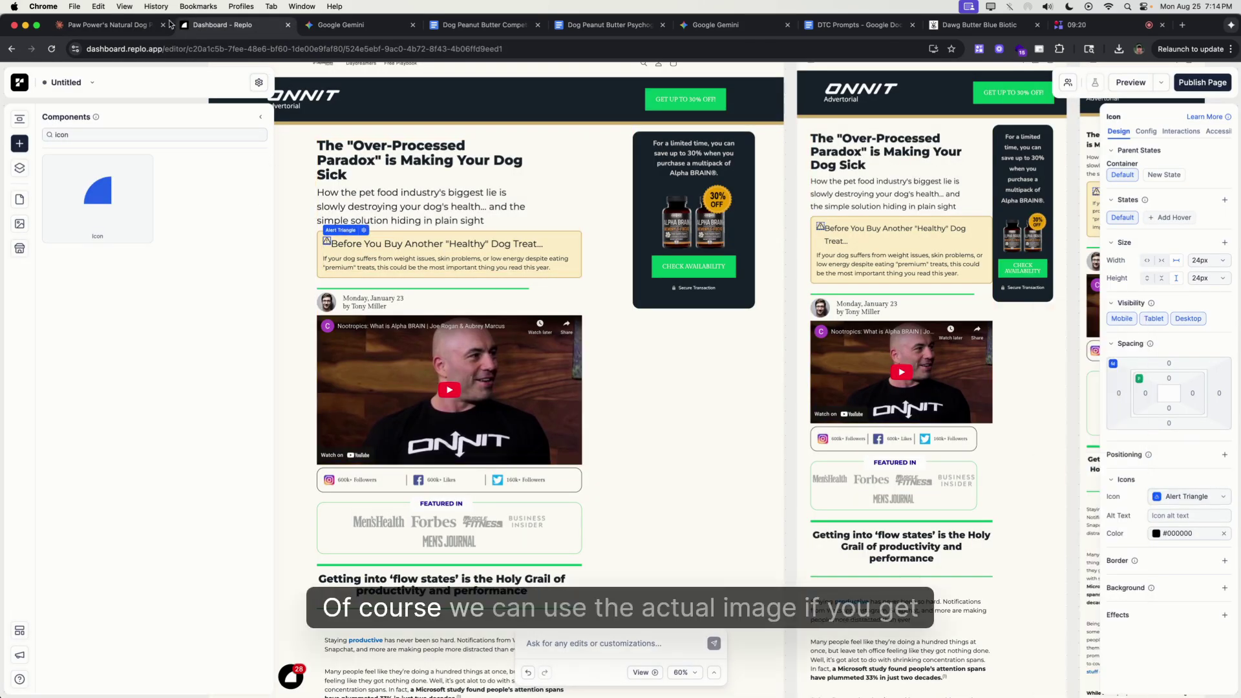
- Try to copy the warning icon from the yellow warning box on Claude's page
click(119, 25)
right_click(740, 312)
click(749, 301)
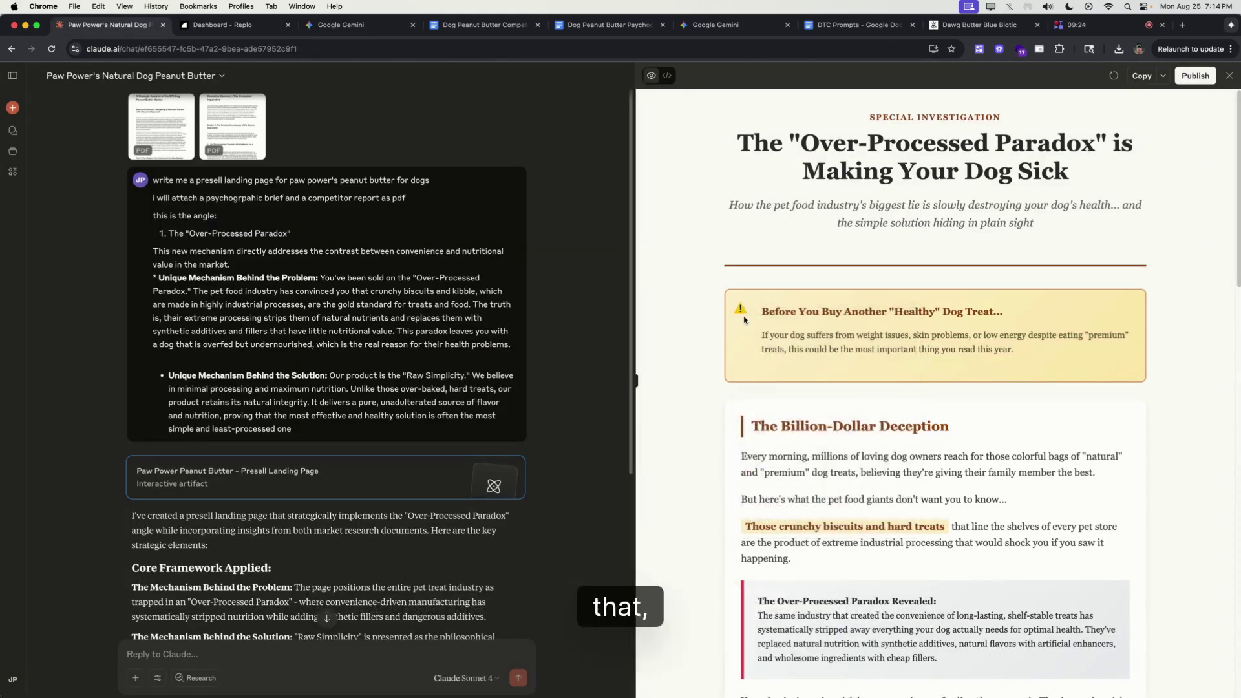
click(220, 24)
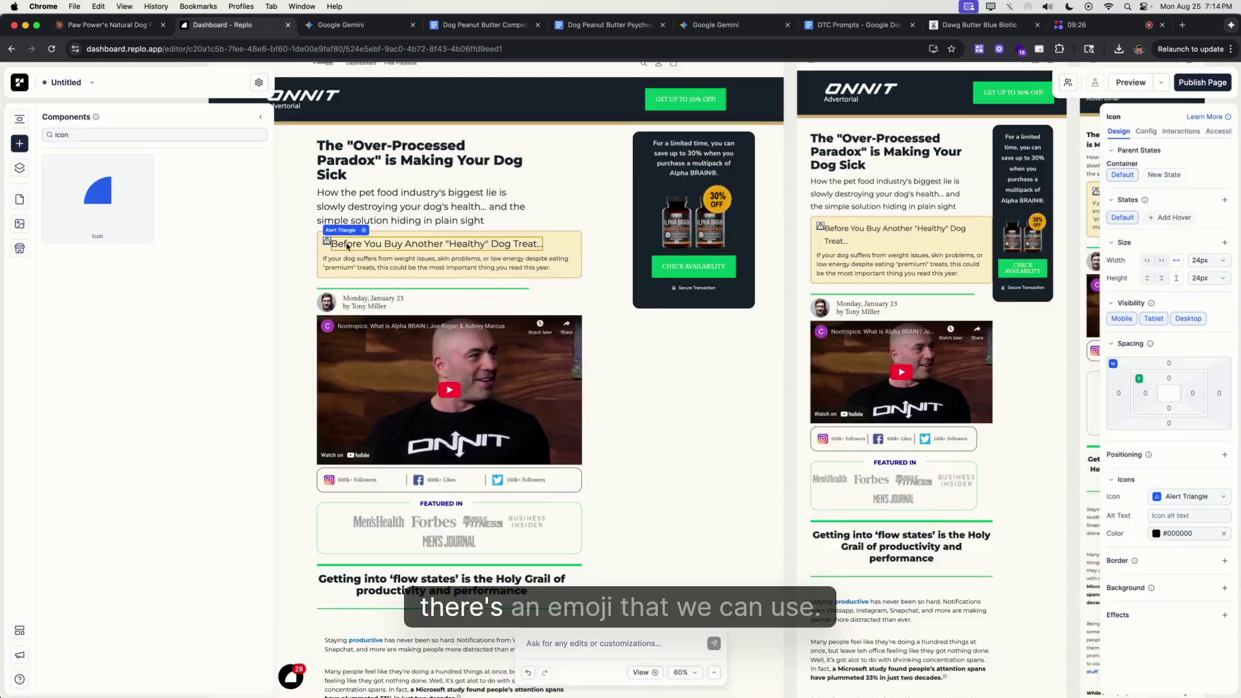
click(347, 246)
key(ctrl+shift+Tab)
click(227, 30)
- Look up a caution emoji, copy the ⚠️ emoji from Emojipedia, and insert it at the start of the warning title in Replo
key(super+t)
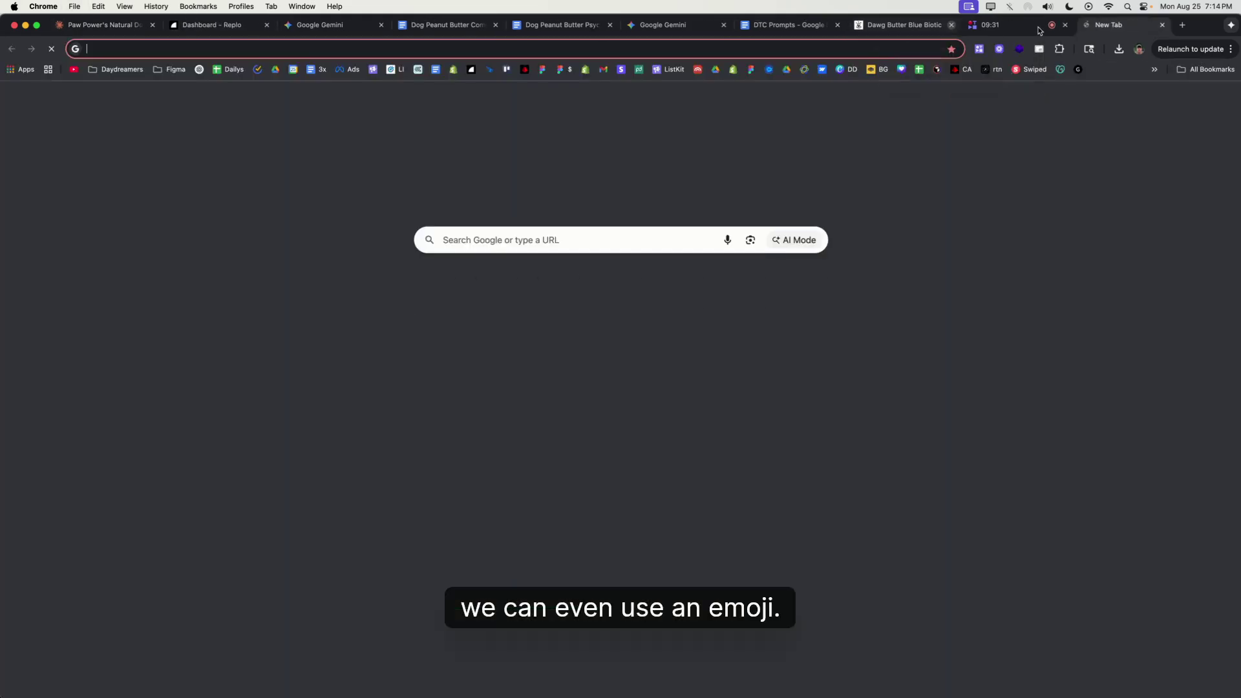
text(caution)
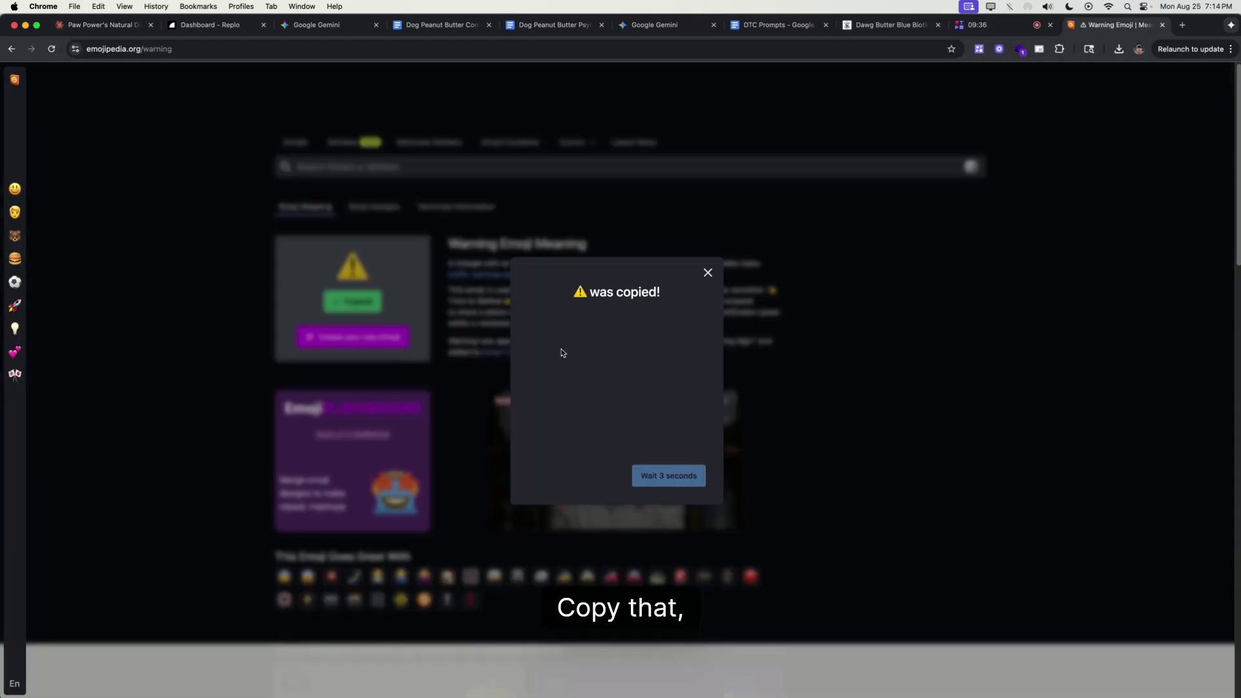
key(super+2)
- Delete the Alert Triangle icon and move the warning title out of its leftover nested container
click(217, 430)
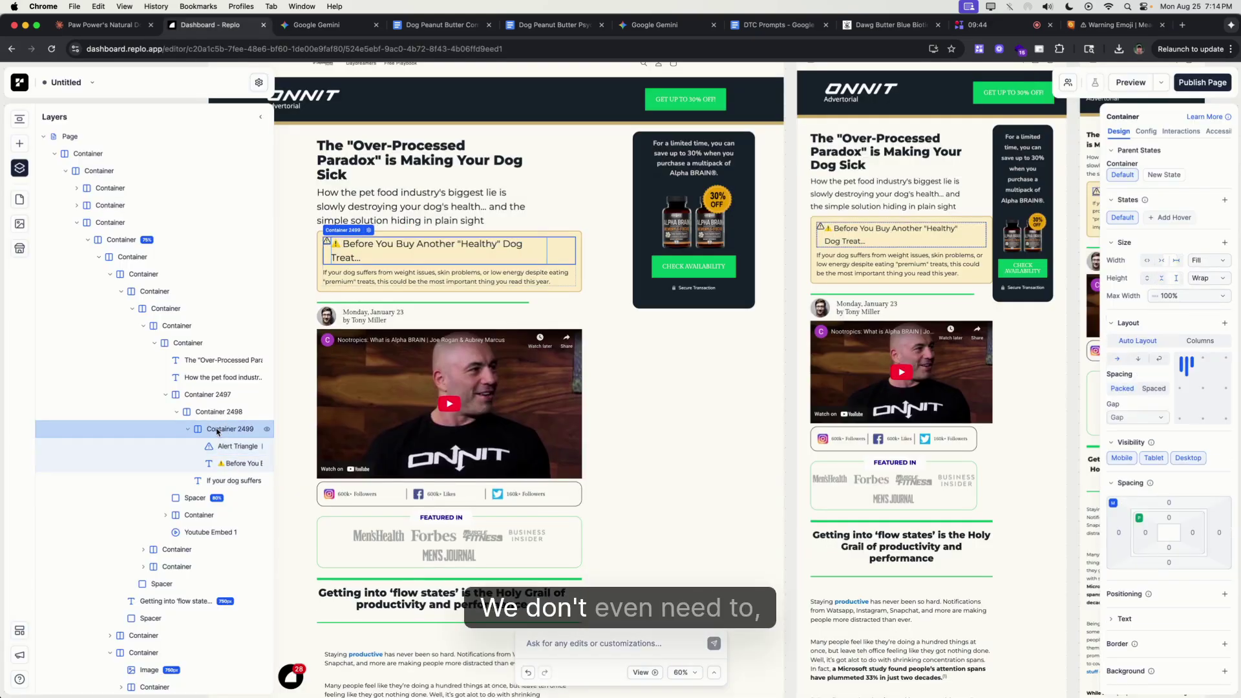
click(225, 447)
key(BackSpace)
click(216, 447)
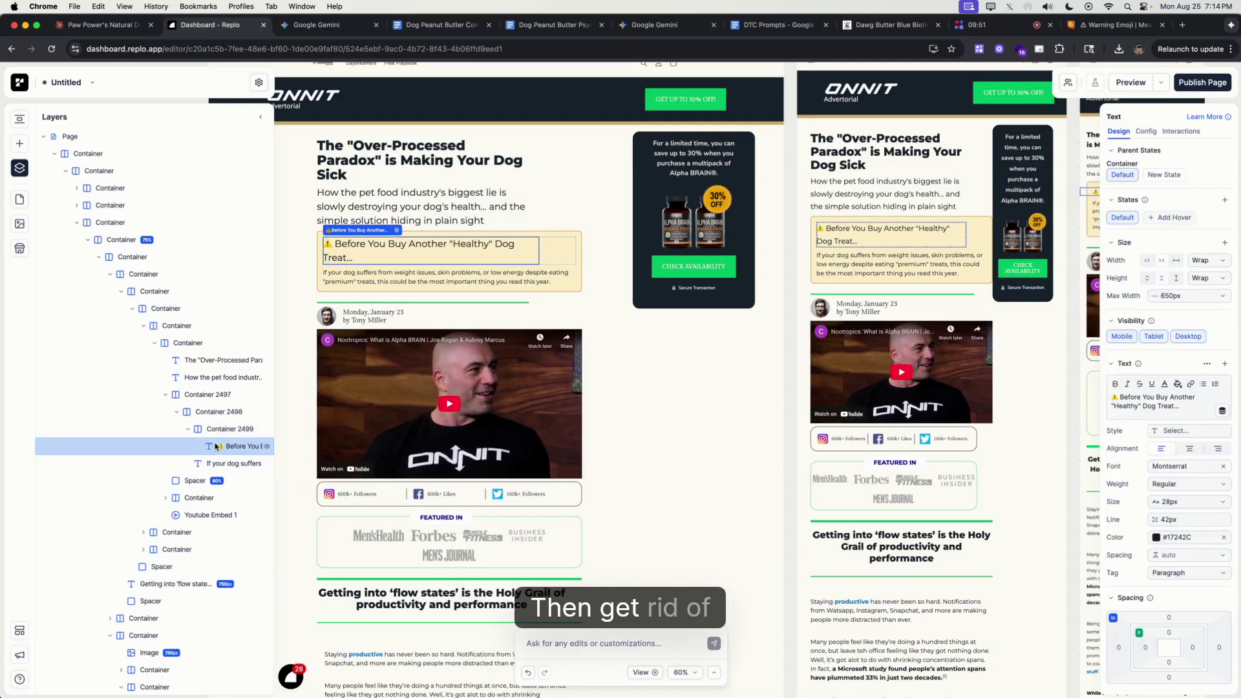
drag(217, 420, 216, 421)
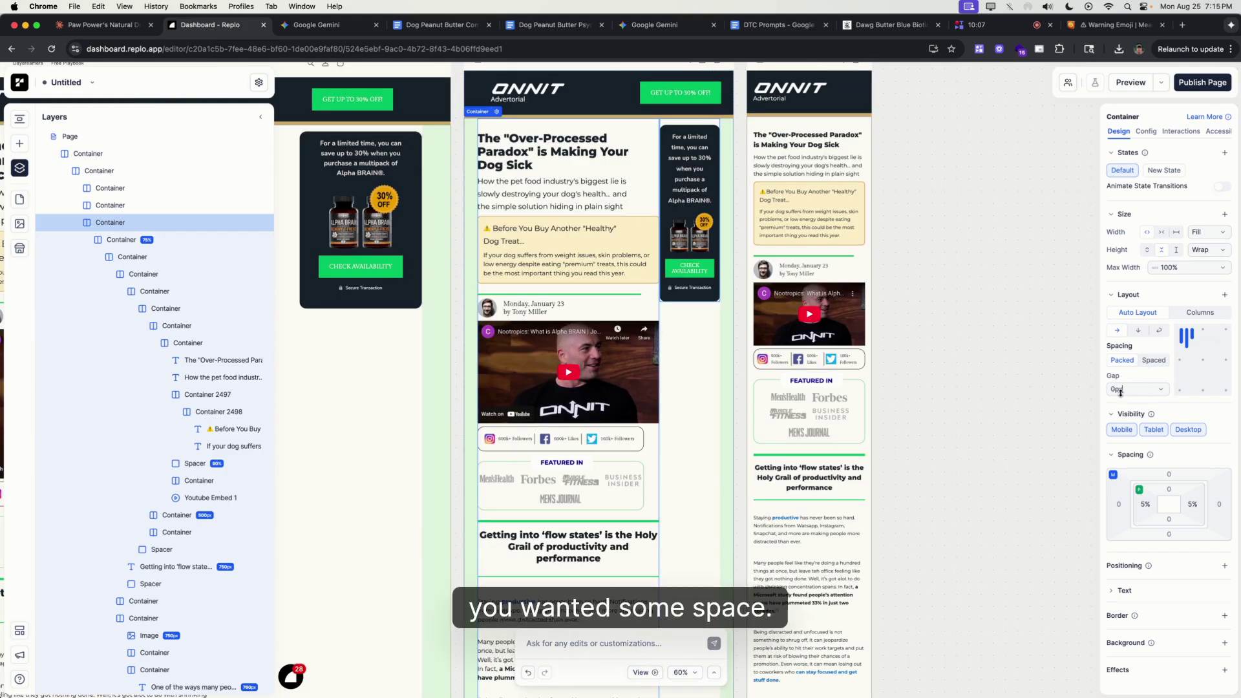
key(super+a)
text(2rem)
key(Return)
key(super+z)
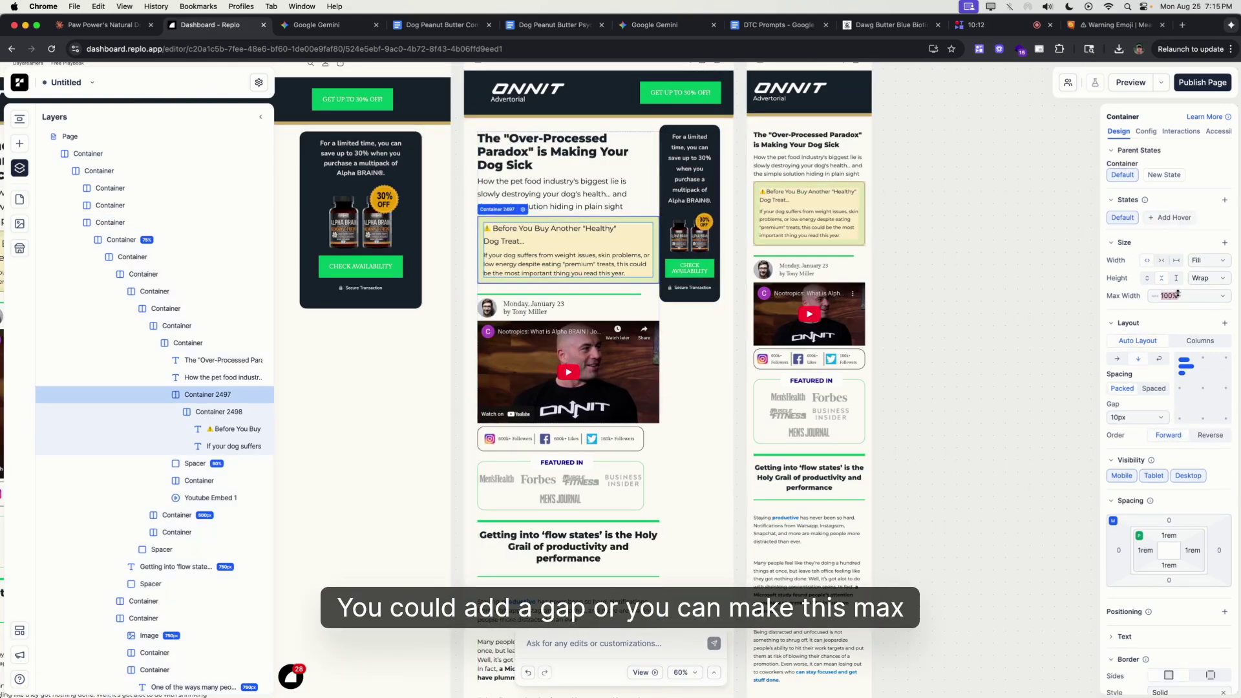
- Limit the warning container's max width to 400px and set the warning paragraph's font size to 16px
text(300)
key(Return)
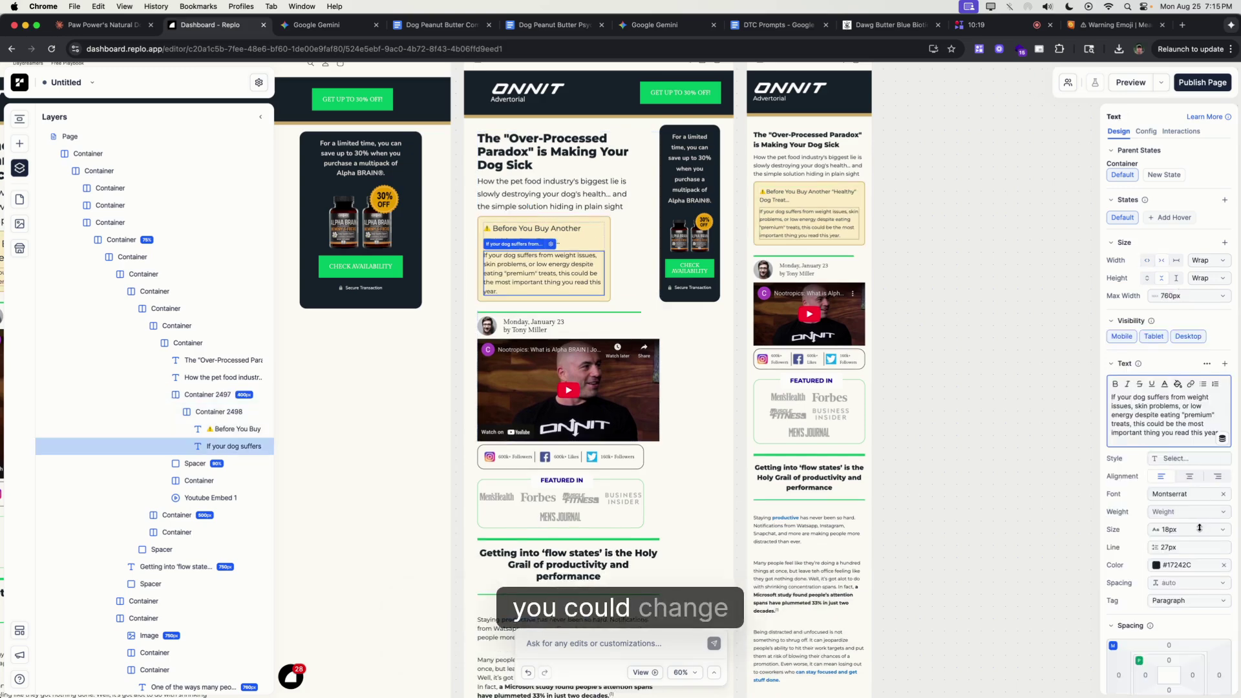
text(15)
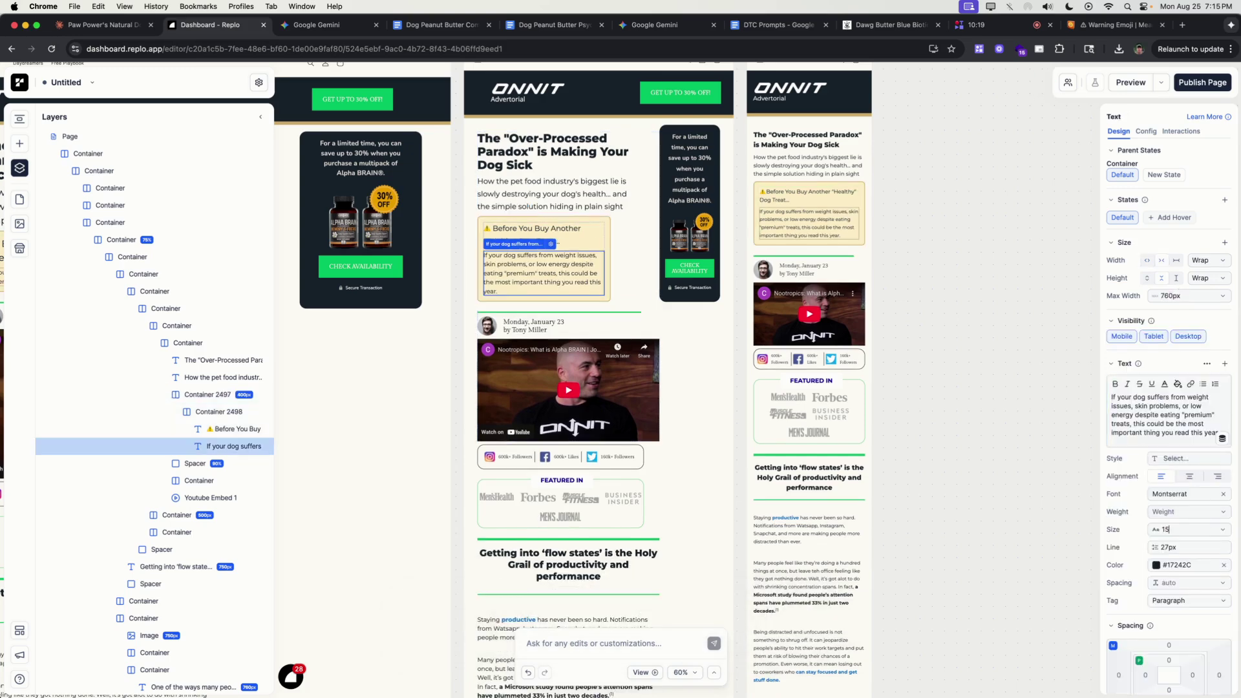
text(6)
key(Return)
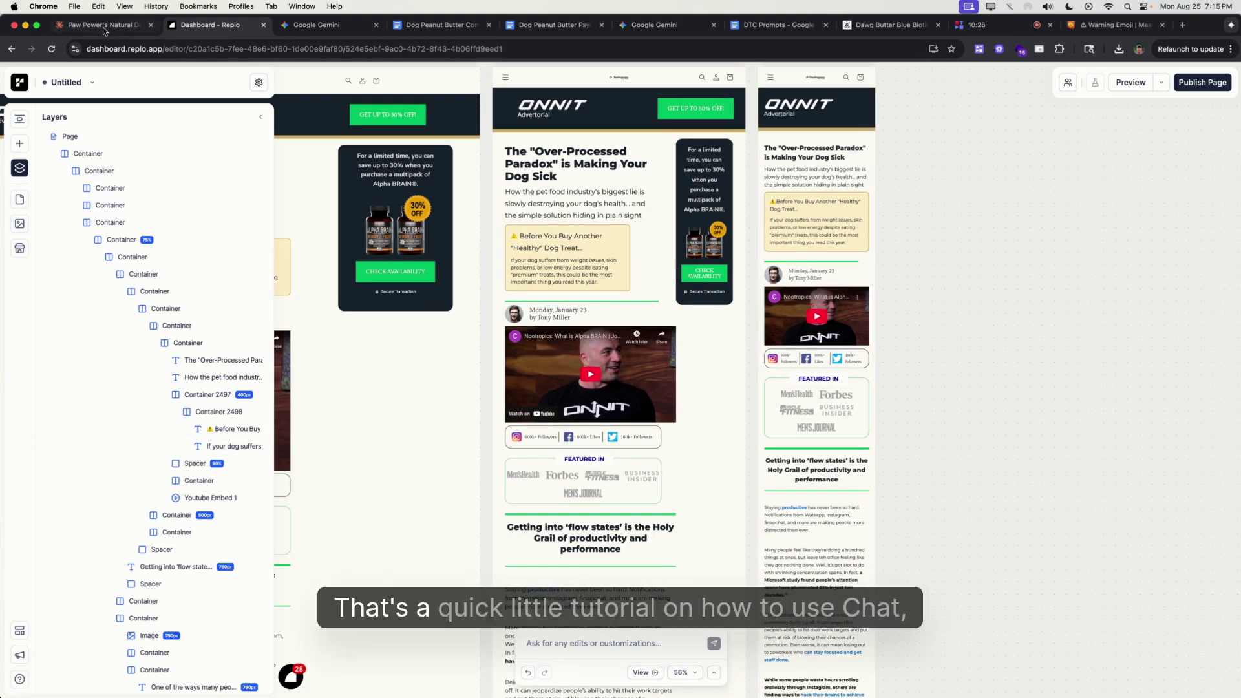
- Revisit Claude's page and the Replo draft, then review the Dog Peanut Butter Competitor Research report in Gemini
click(158, 27)
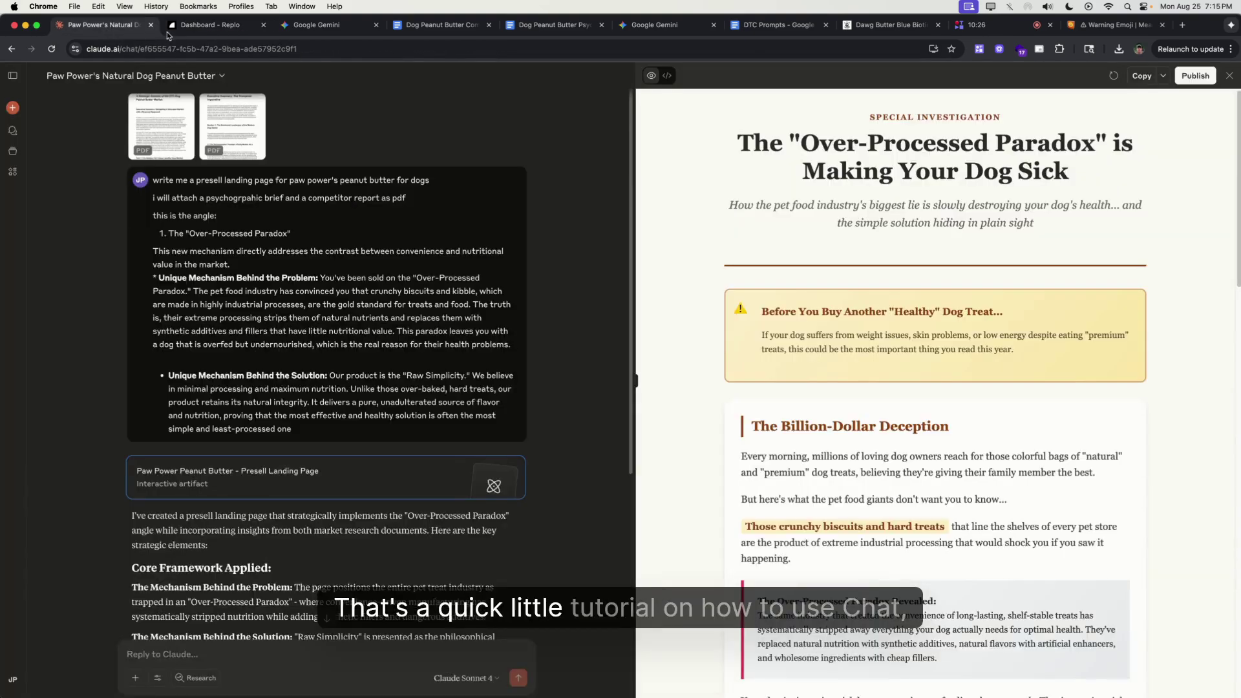
click(214, 25)
click(317, 25)
scroll(344, 309, up, 5)
scroll(343, 309, up, 10)
scroll(618, 289, down, 20)
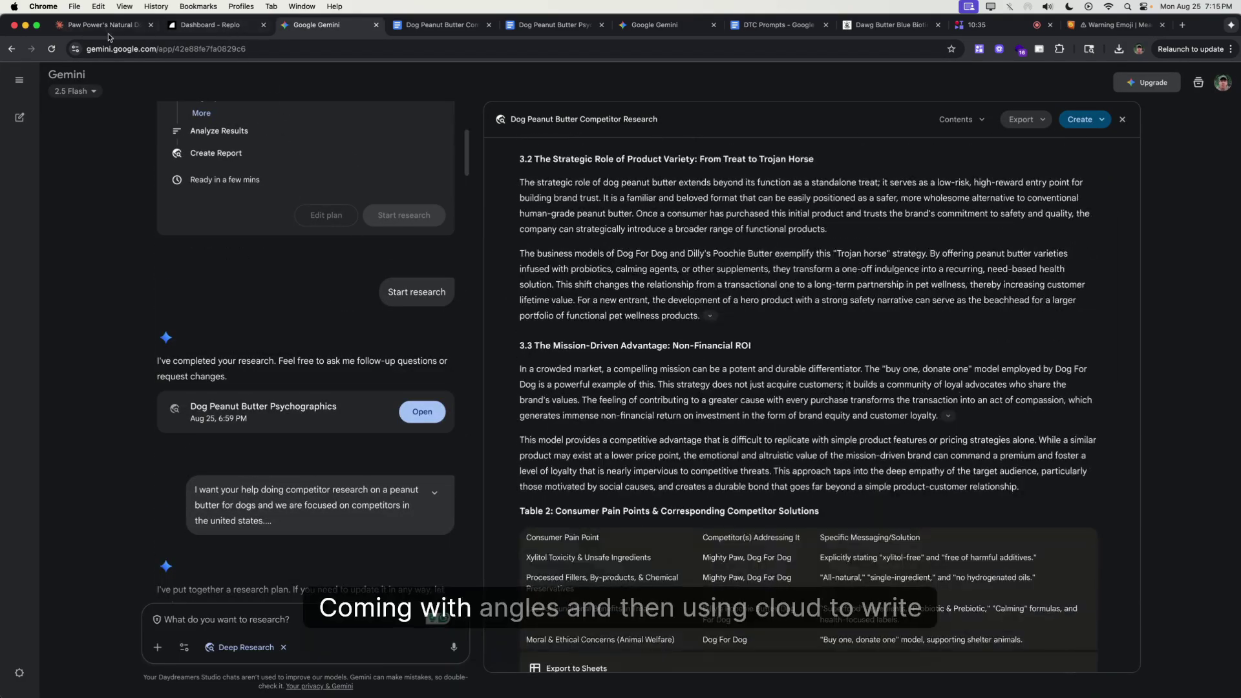
- Review the presell prompt, strategy explanation and generated landing page sections in the Claude chat
click(97, 24)
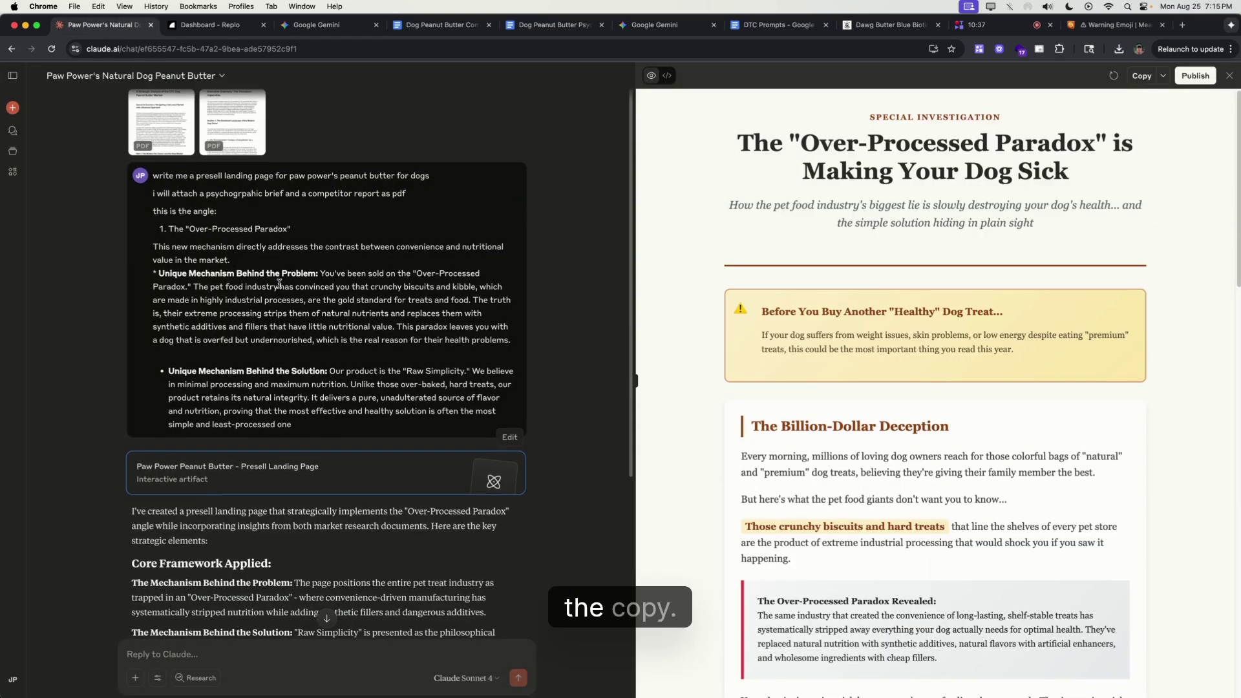
scroll(921, 312, down, 5)
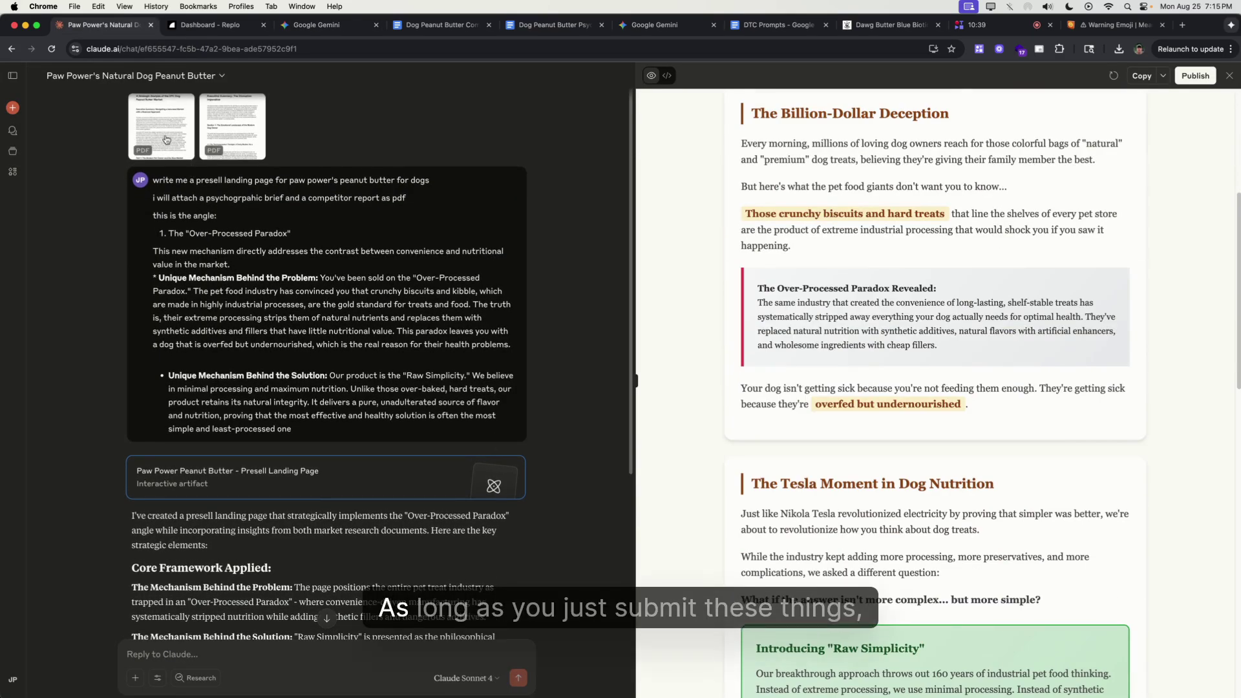
scroll(865, 277, down, 1)
scroll(878, 241, up, 5)
scroll(889, 267, down, 12)
scroll(905, 293, up, 6)
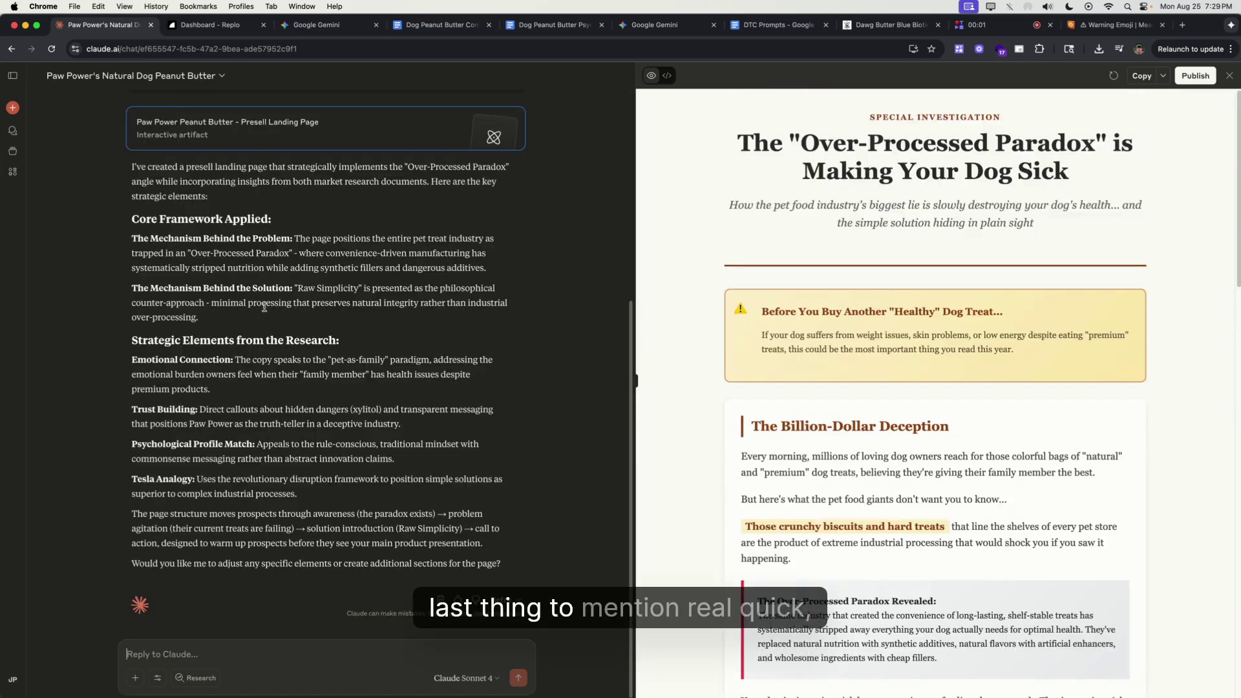
scroll(263, 302, up, 5)
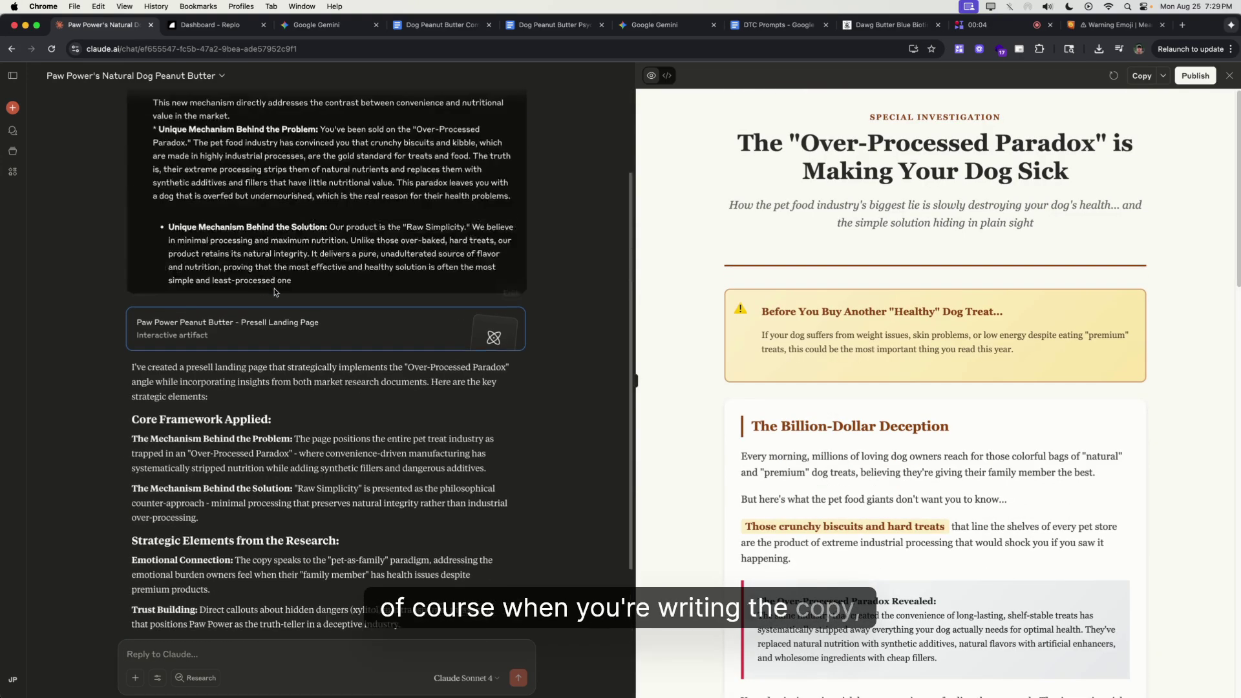
scroll(823, 354, down, 4)
scroll(823, 354, up, 4)
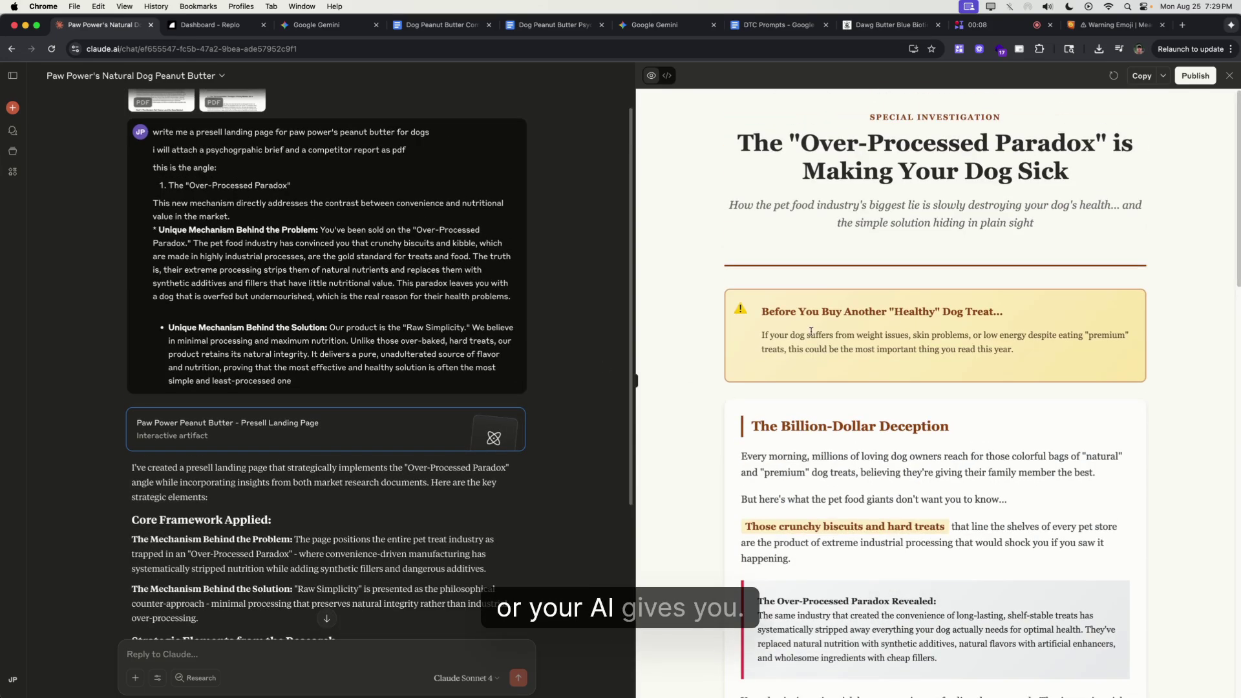
scroll(190, 611, down, 5)
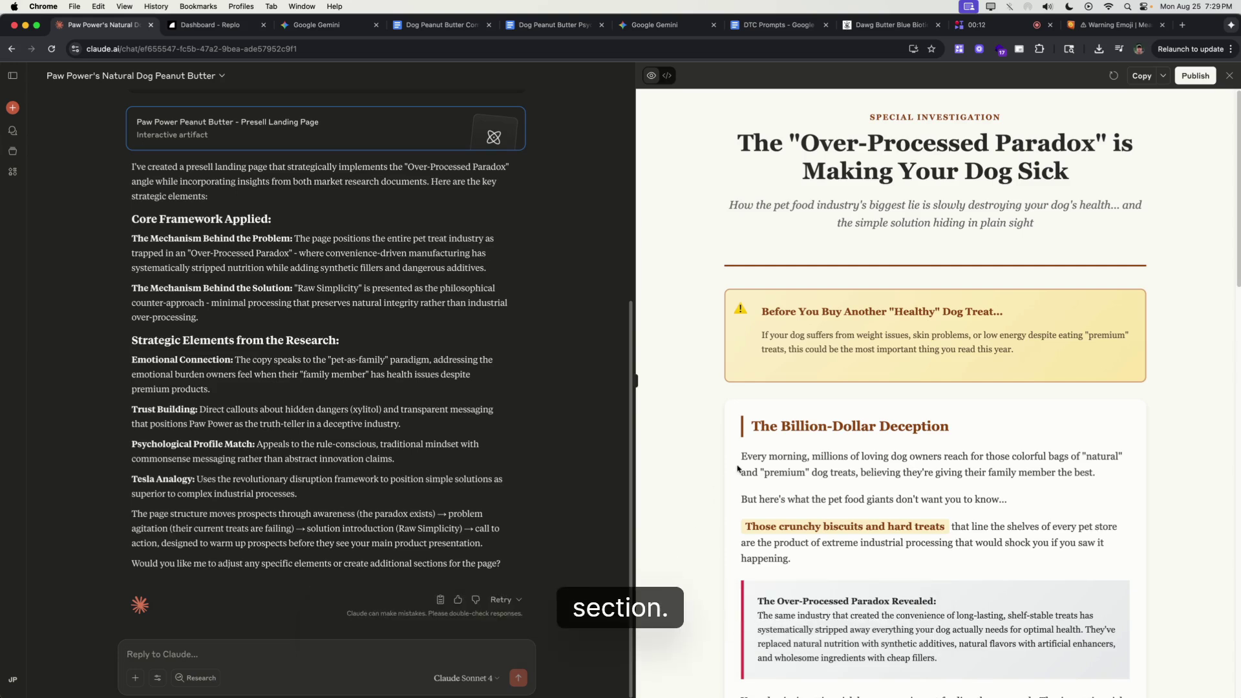
- Send Claude the follow-up "this headline sucks. can we write 5 more" and look over the existing page copy
text(this)
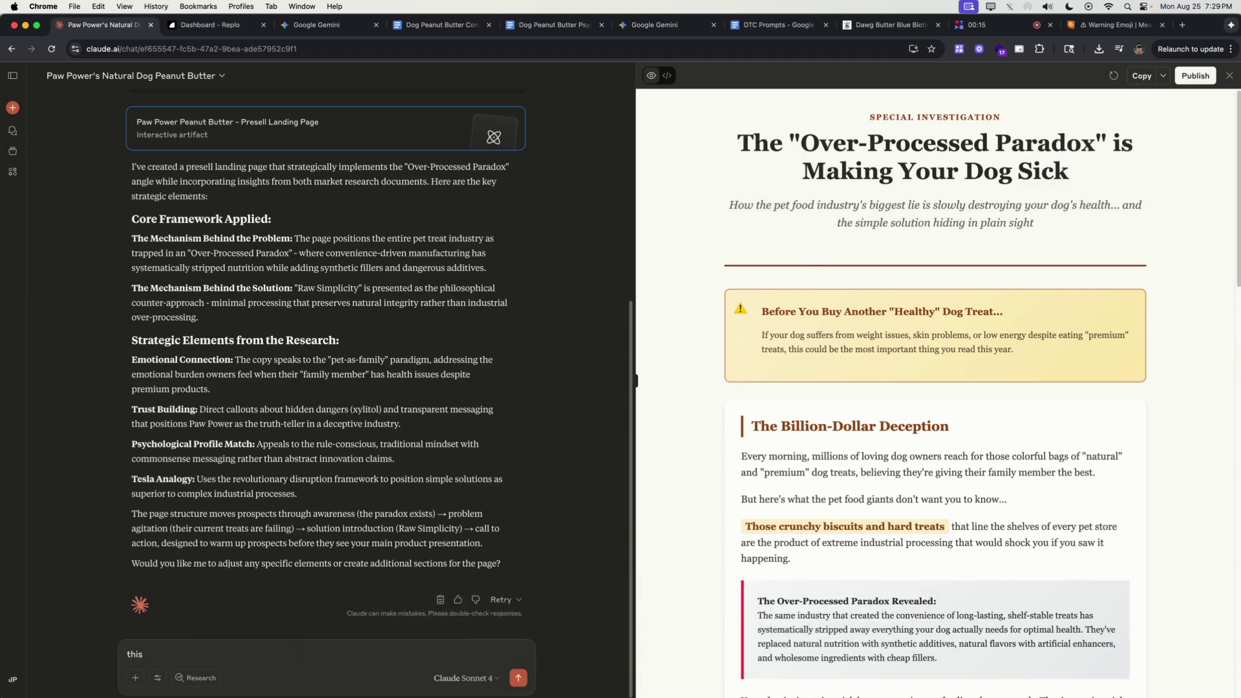
text( headline sucks. can we write 5 more)
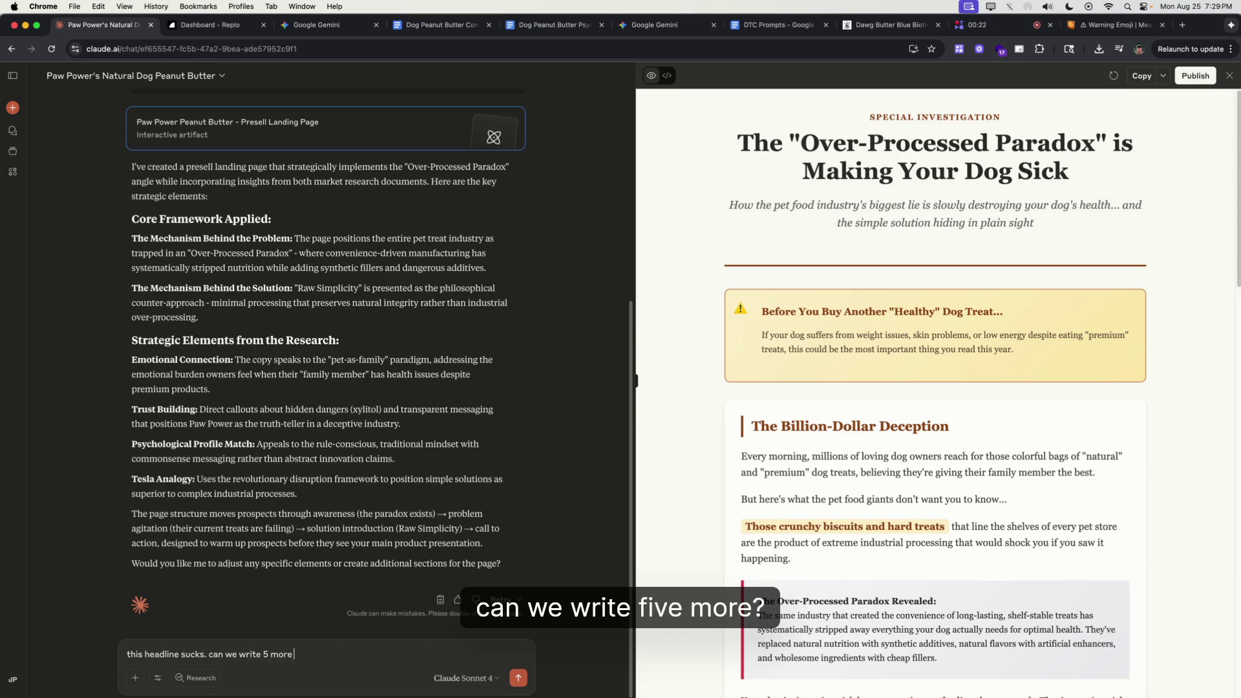
key(Return)
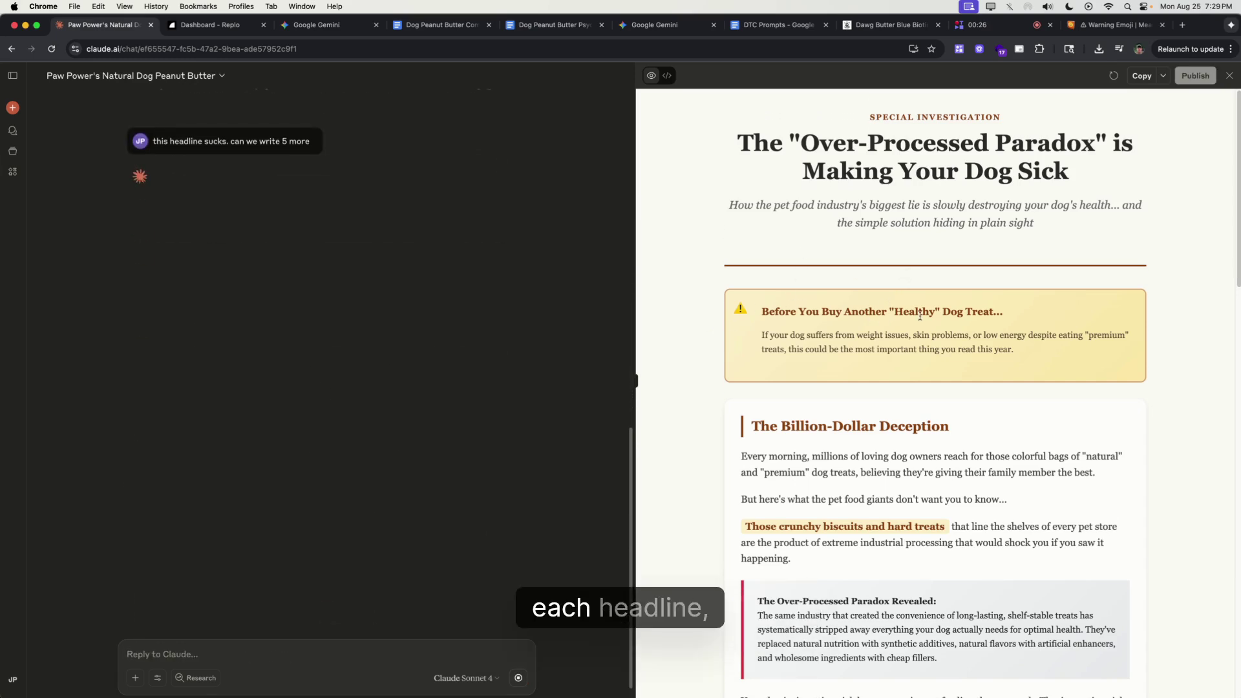
scroll(883, 433, down, 3)
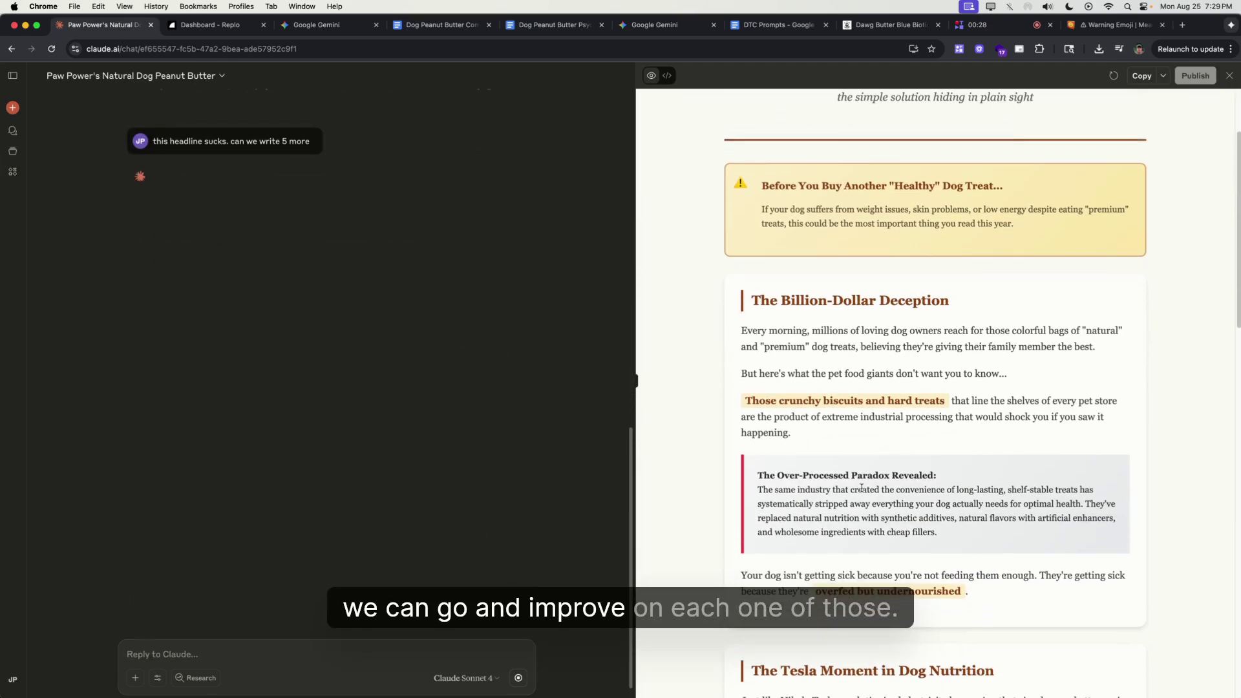